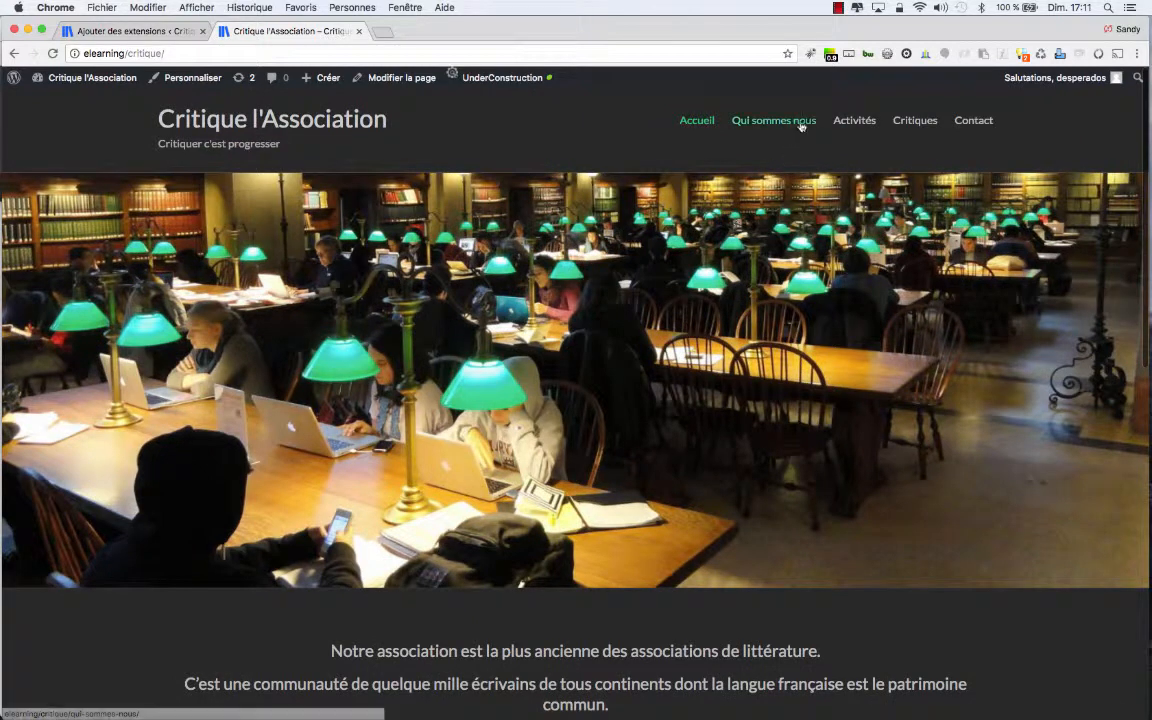
Browse through the Qui sommes nous and Activités pages of the site.
click(776, 121)
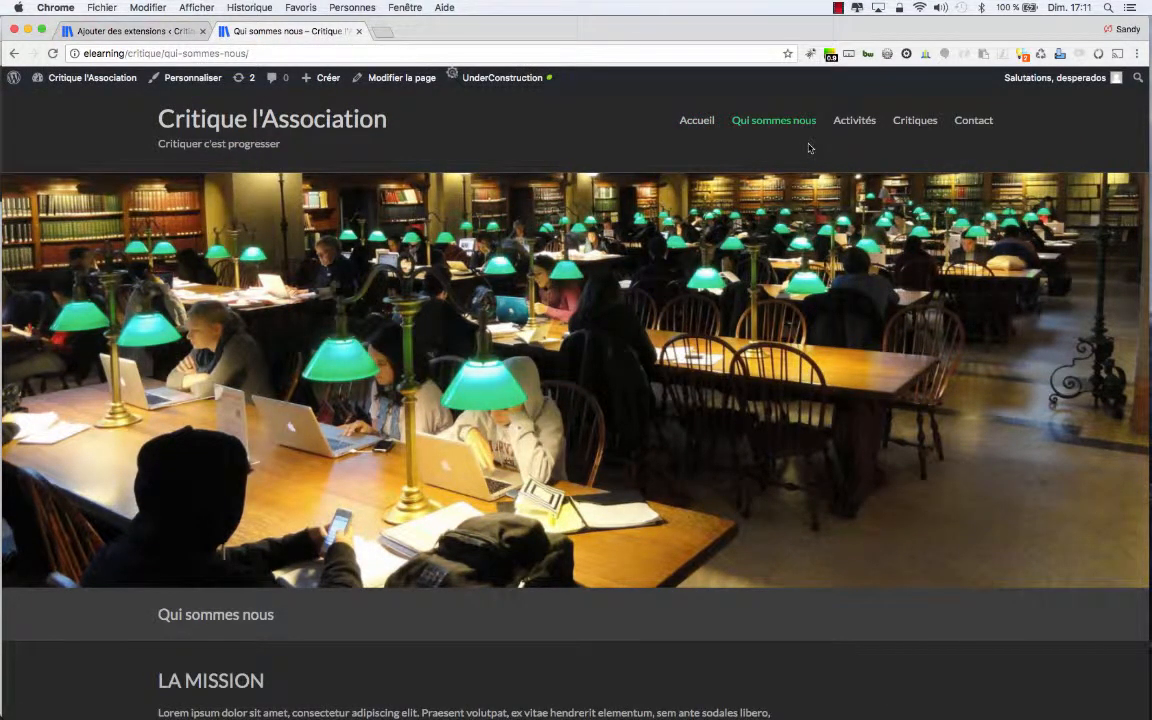
scroll(810, 148, down, 10)
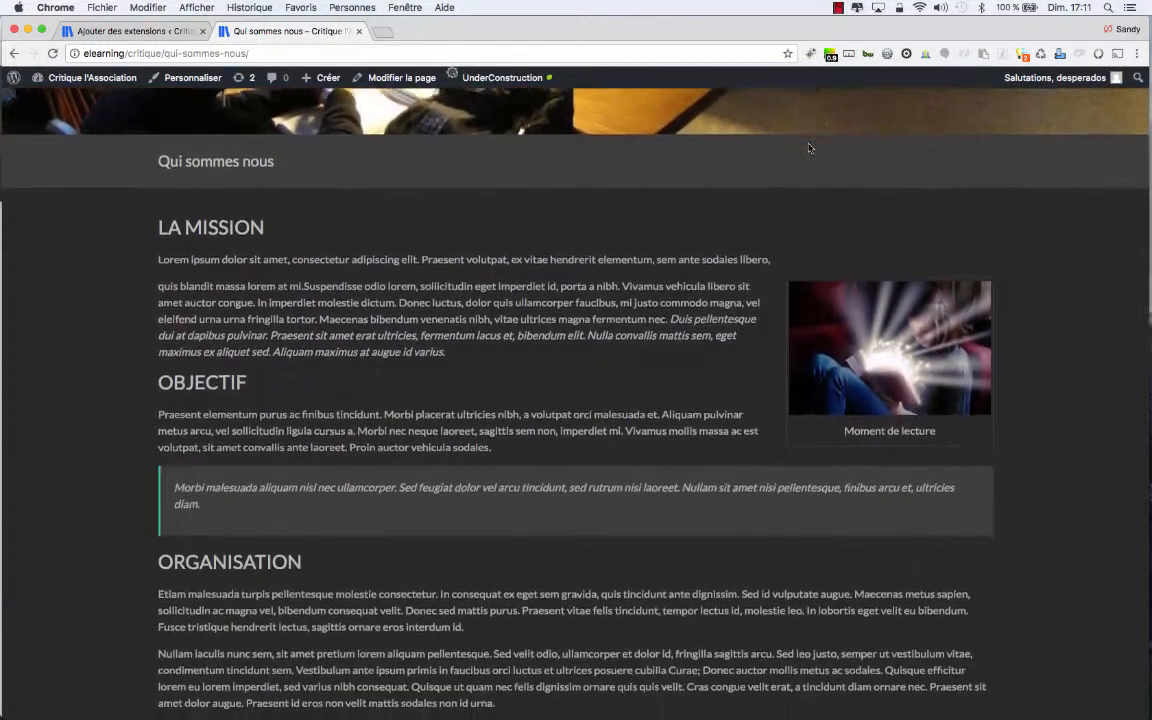
scroll(810, 148, down, 4)
scroll(810, 148, up, 15)
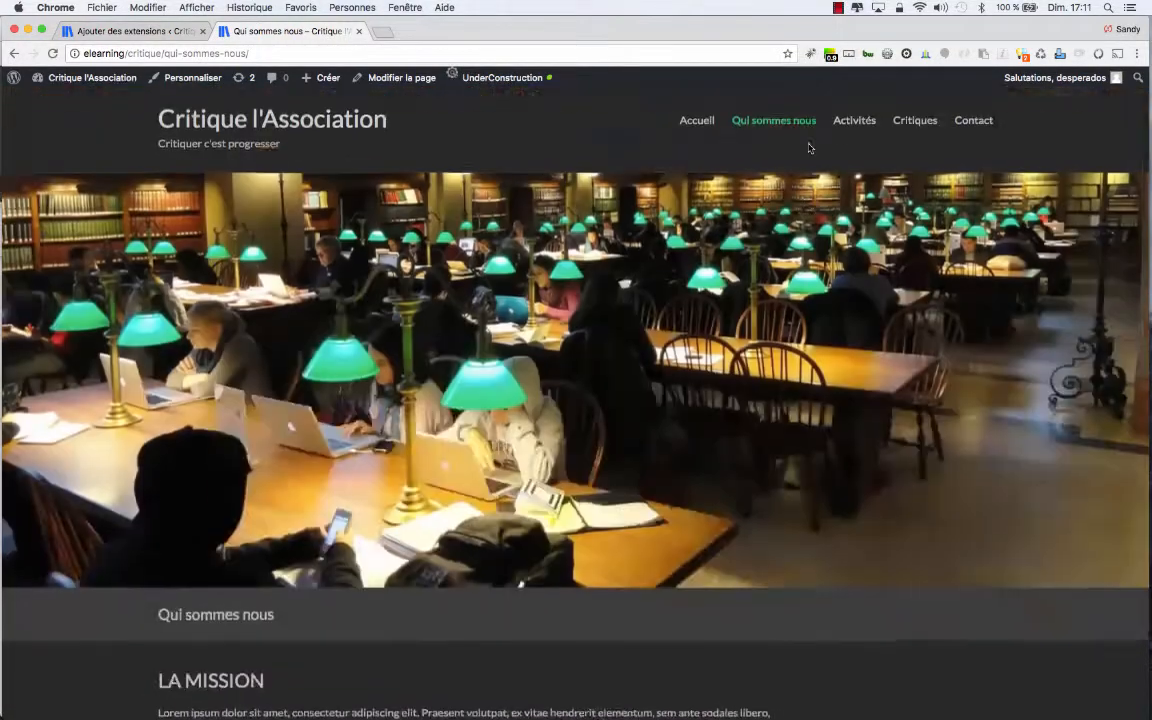
scroll(810, 148, down, 5)
scroll(810, 148, down, 12)
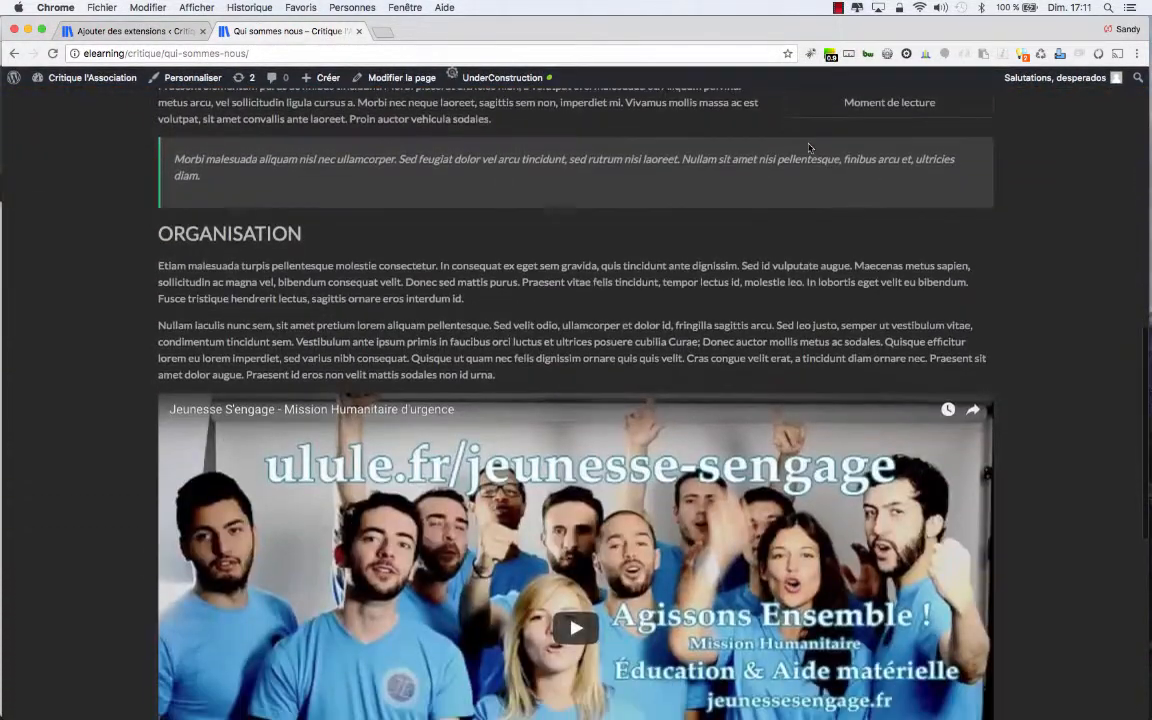
scroll(810, 148, up, 18)
click(856, 130)
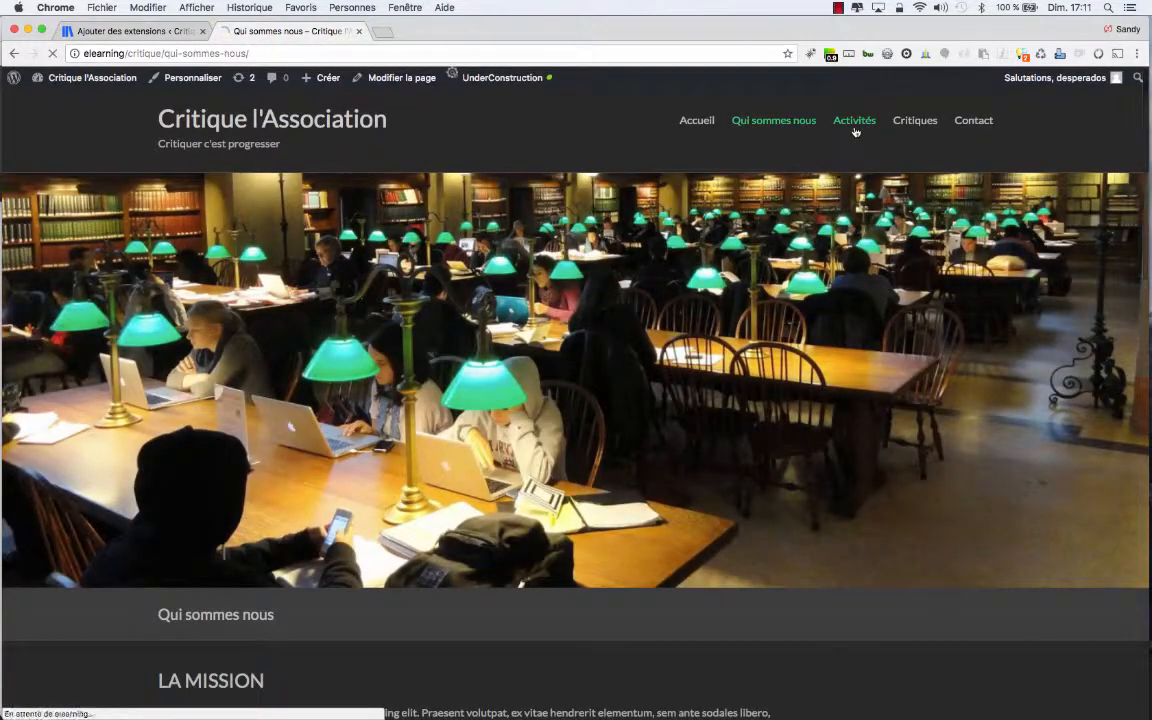
scroll(815, 393, down, 10)
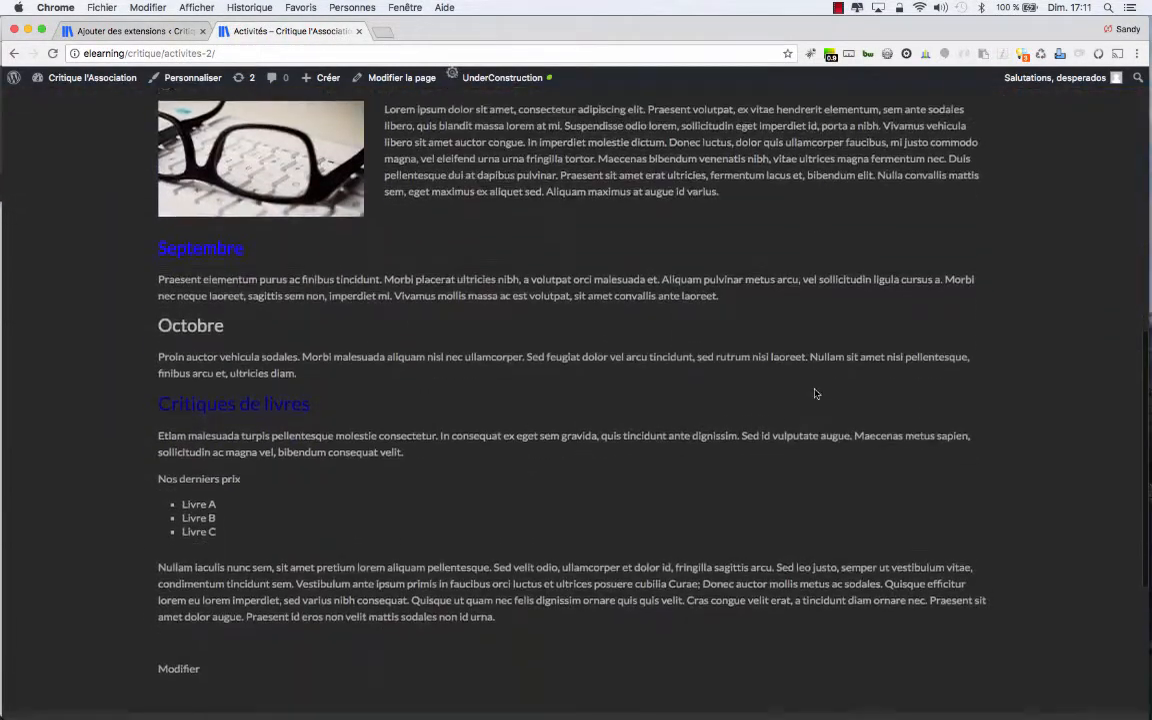
scroll(815, 393, up, 6)
scroll(815, 393, up, 5)
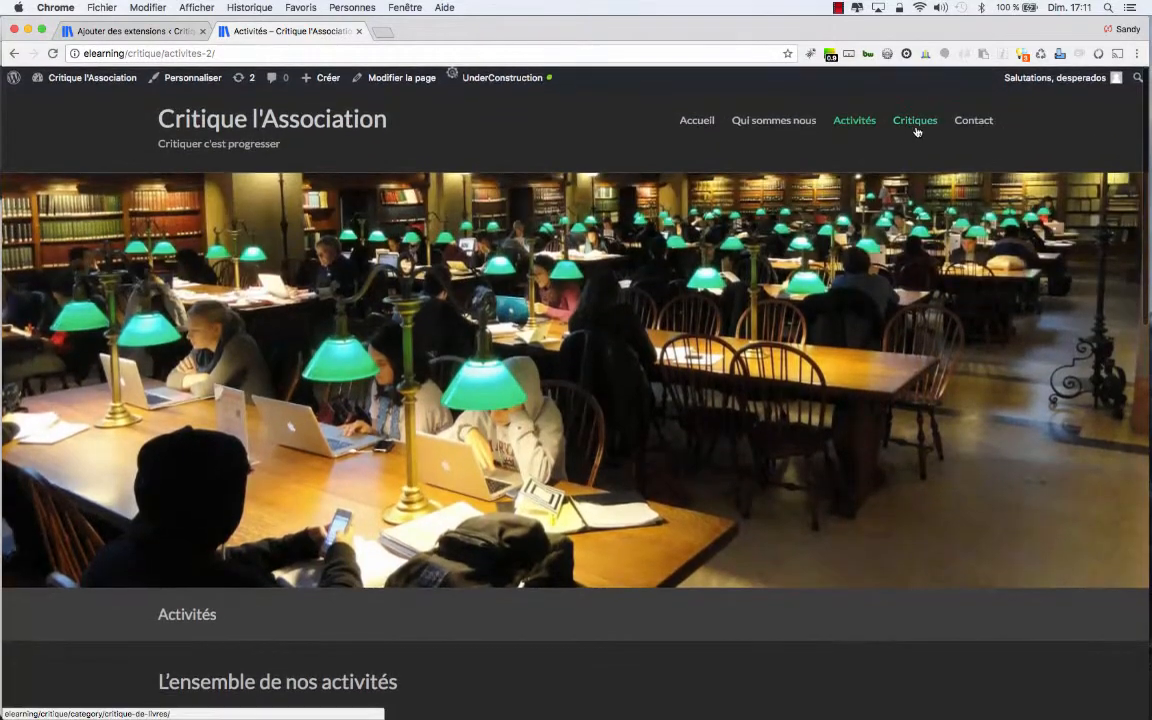
Browse the Critiques page, then view the Contact page down to its form.
click(915, 128)
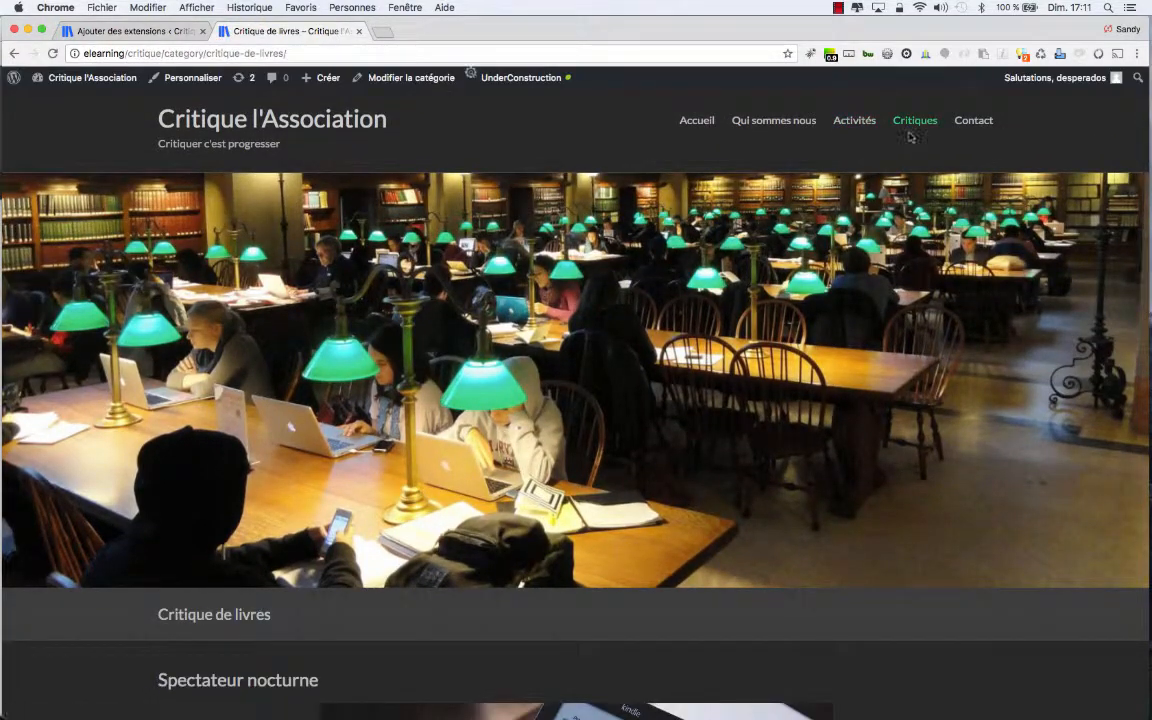
scroll(759, 362, down, 8)
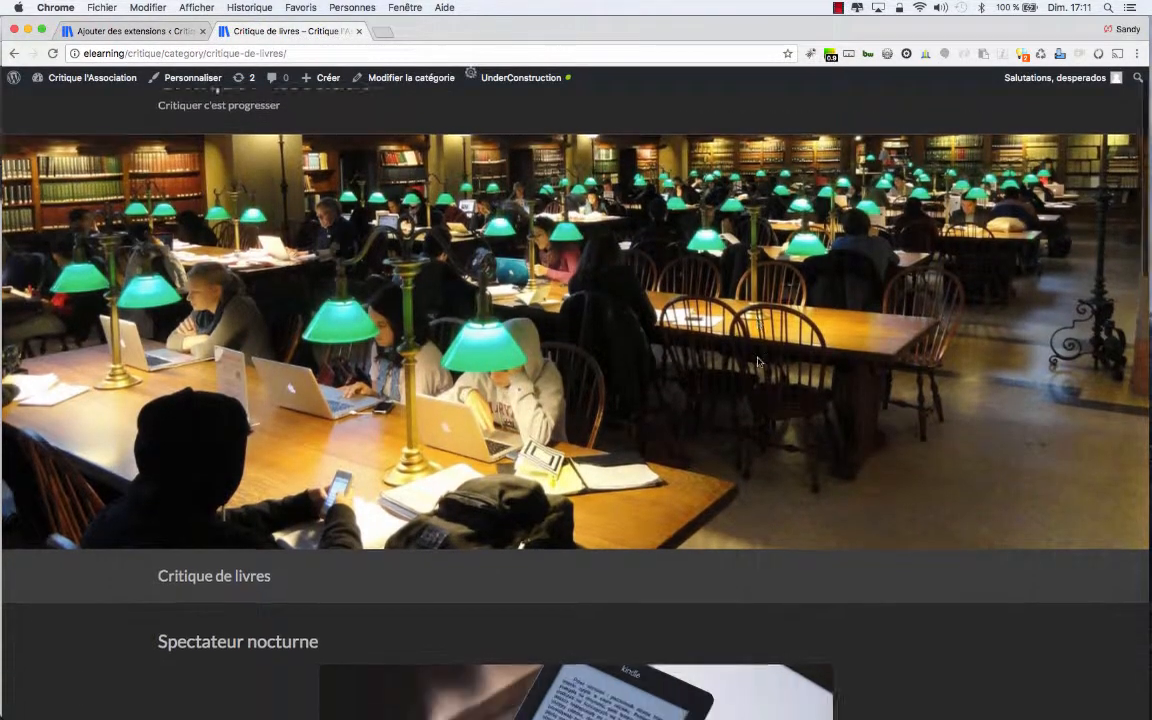
scroll(759, 362, down, 10)
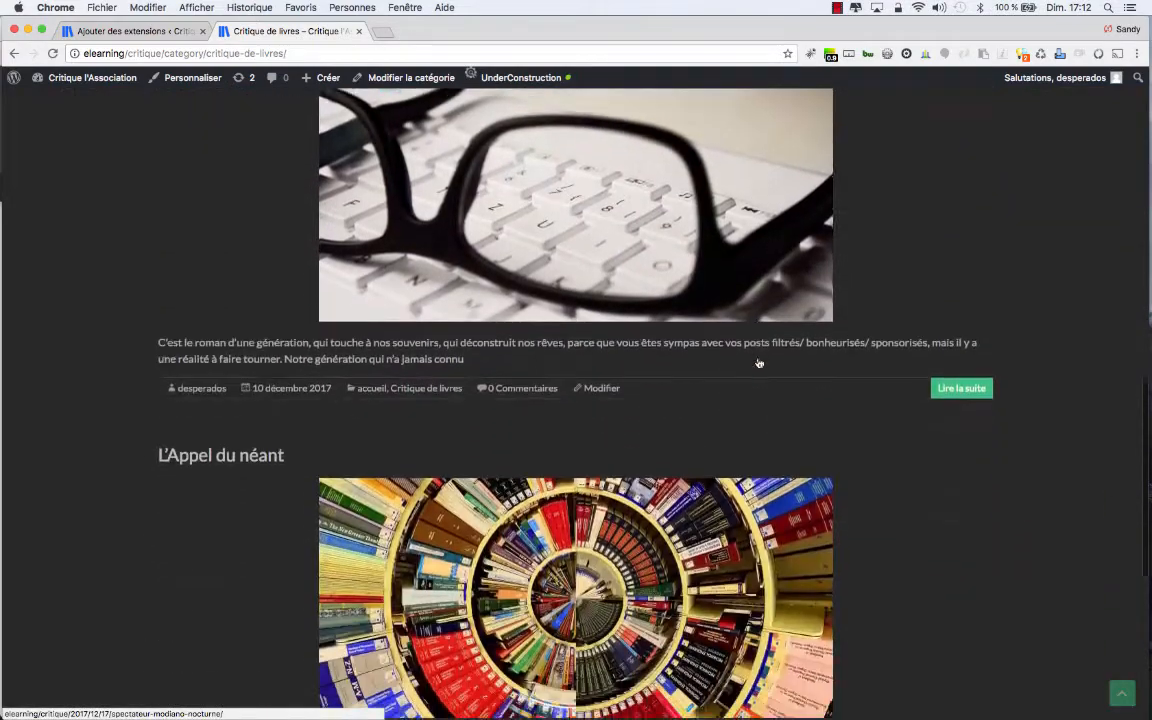
scroll(759, 362, up, 20)
scroll(759, 362, up, 3)
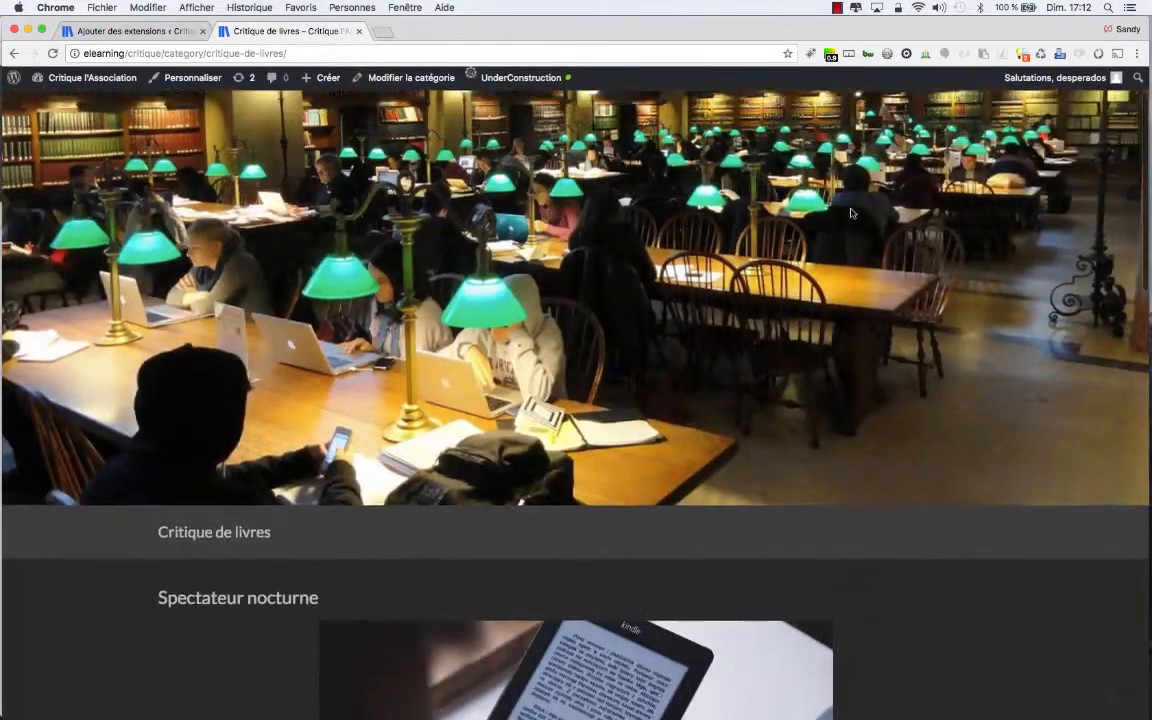
click(970, 128)
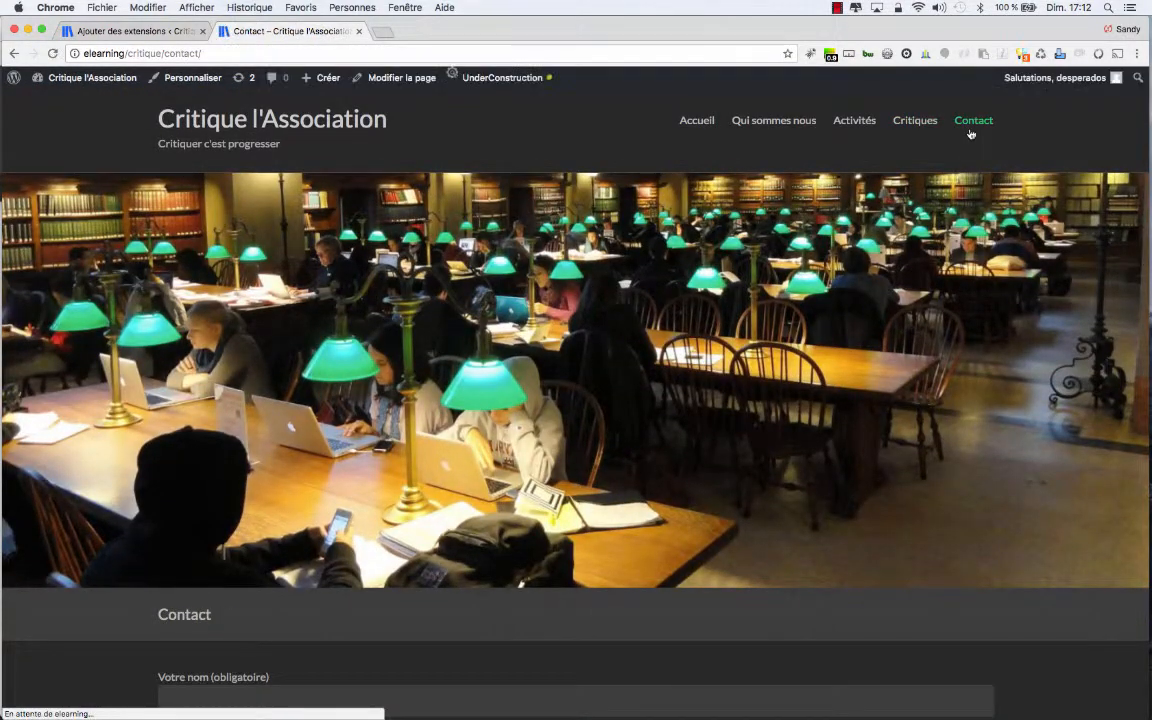
scroll(751, 328, down, 7)
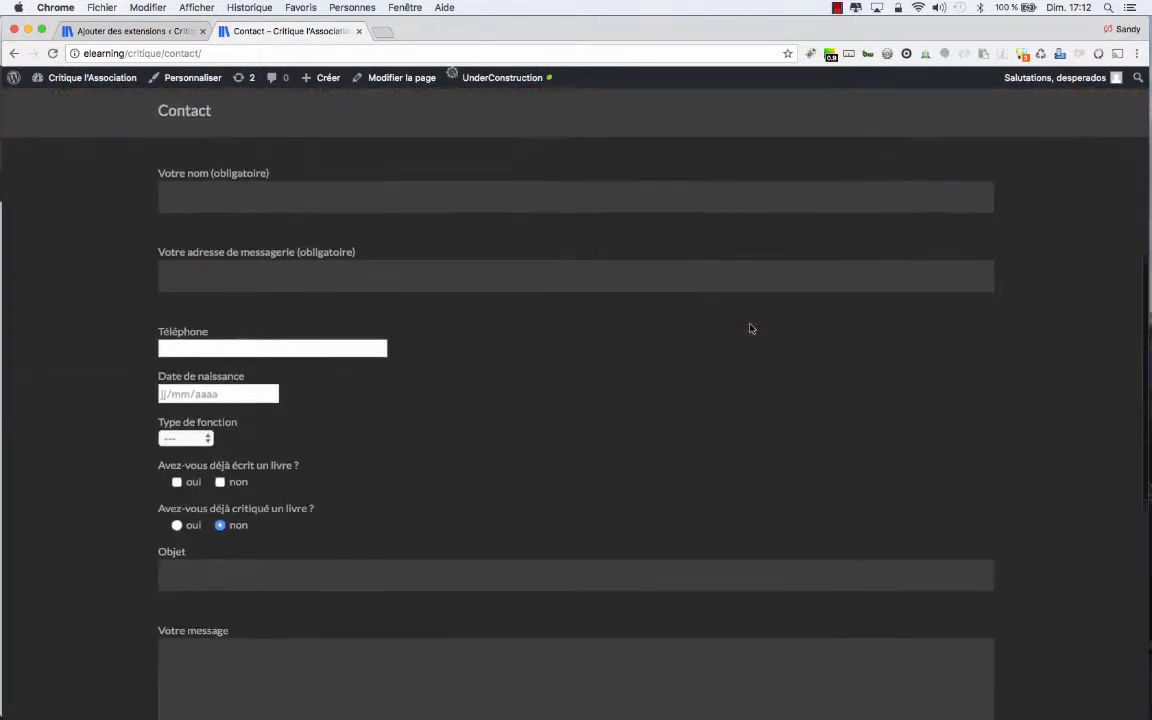
Search plugins for 'all wp o', then install and activate All-in-One WP Migration.
click(178, 33)
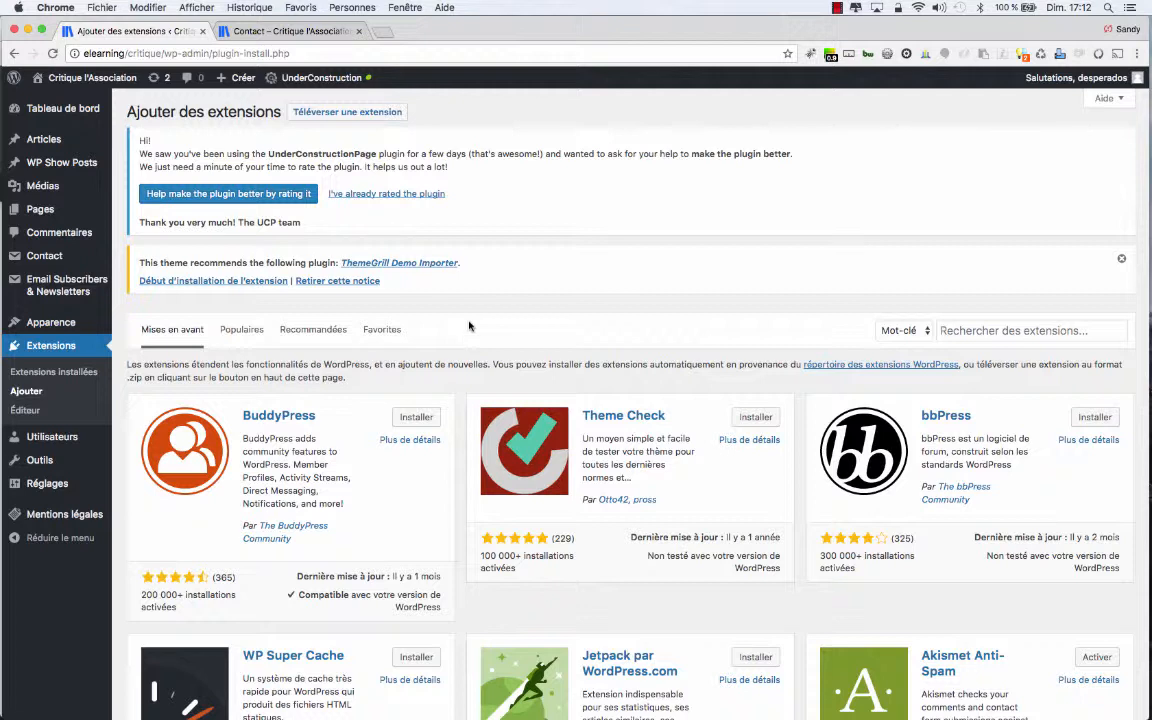
click(954, 329)
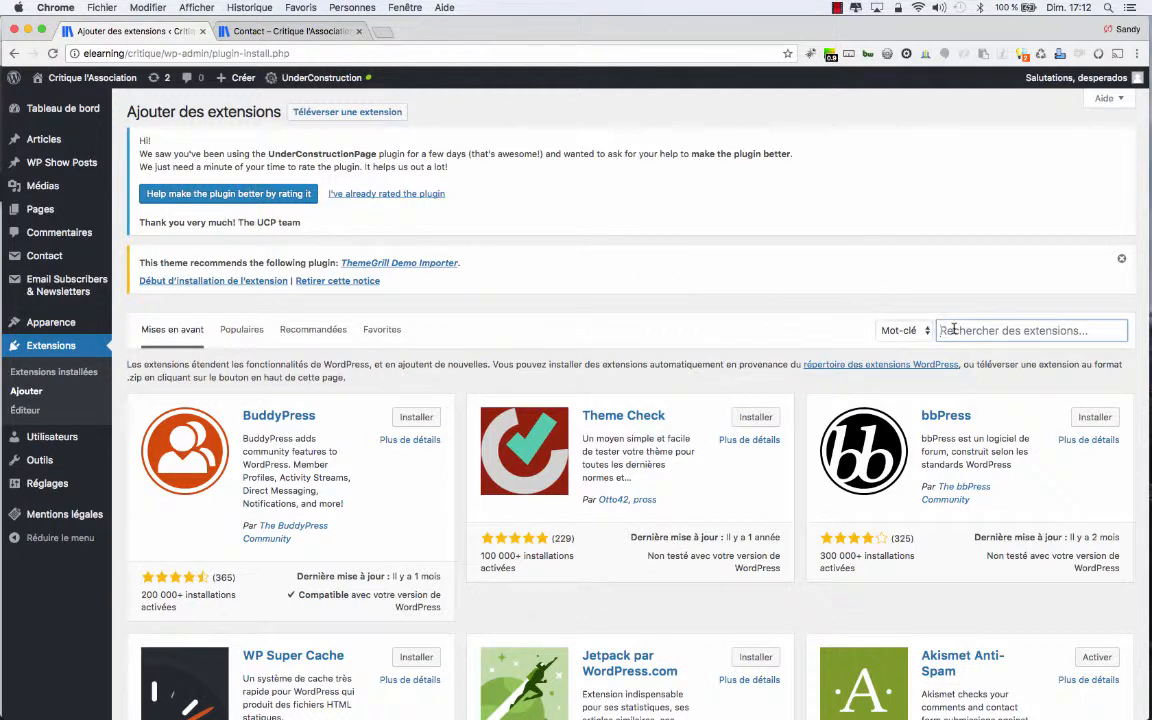
text(all w)
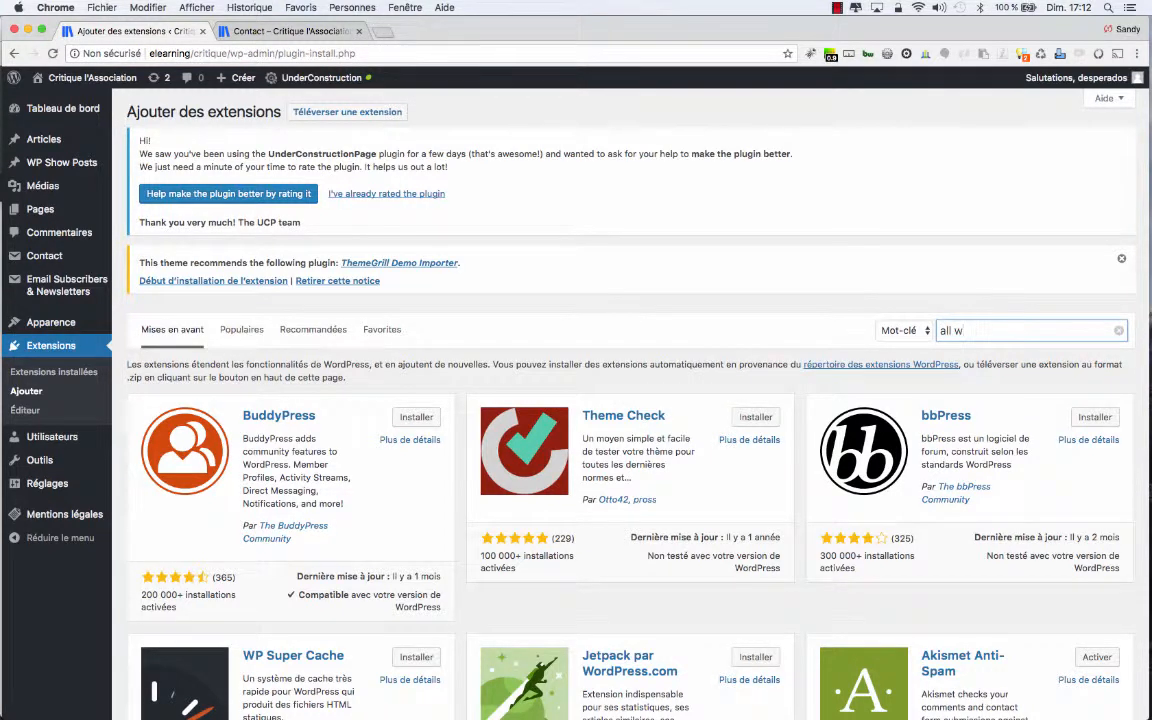
text(p one)
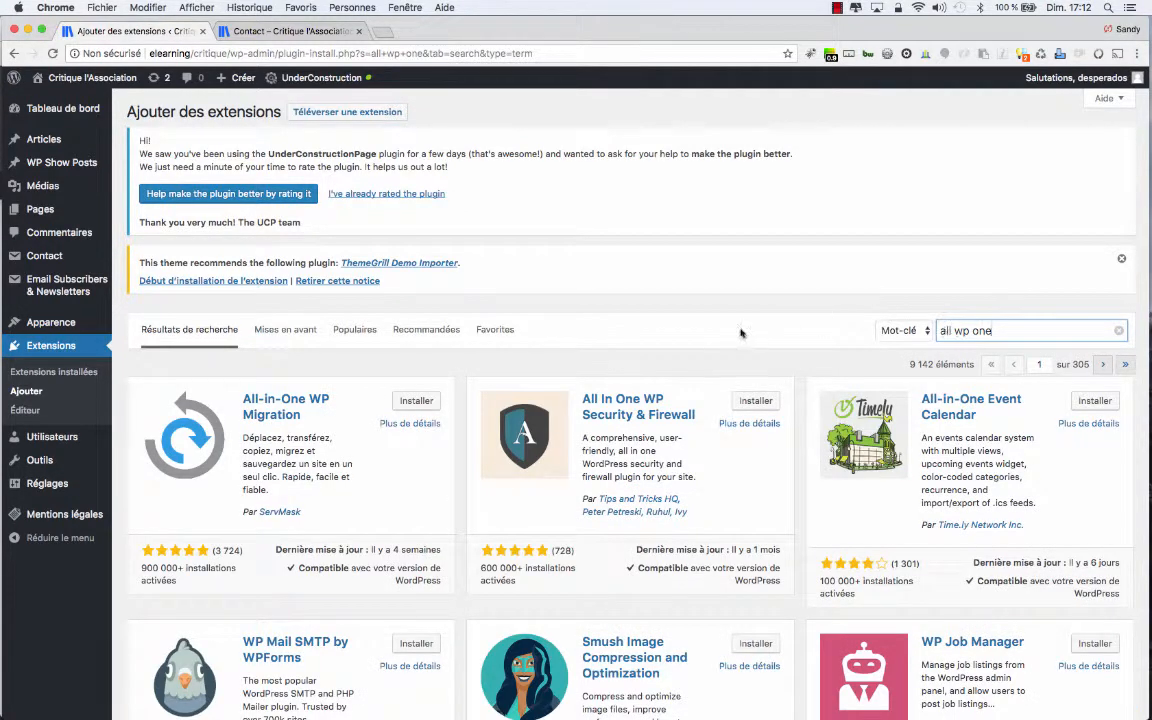
click(411, 404)
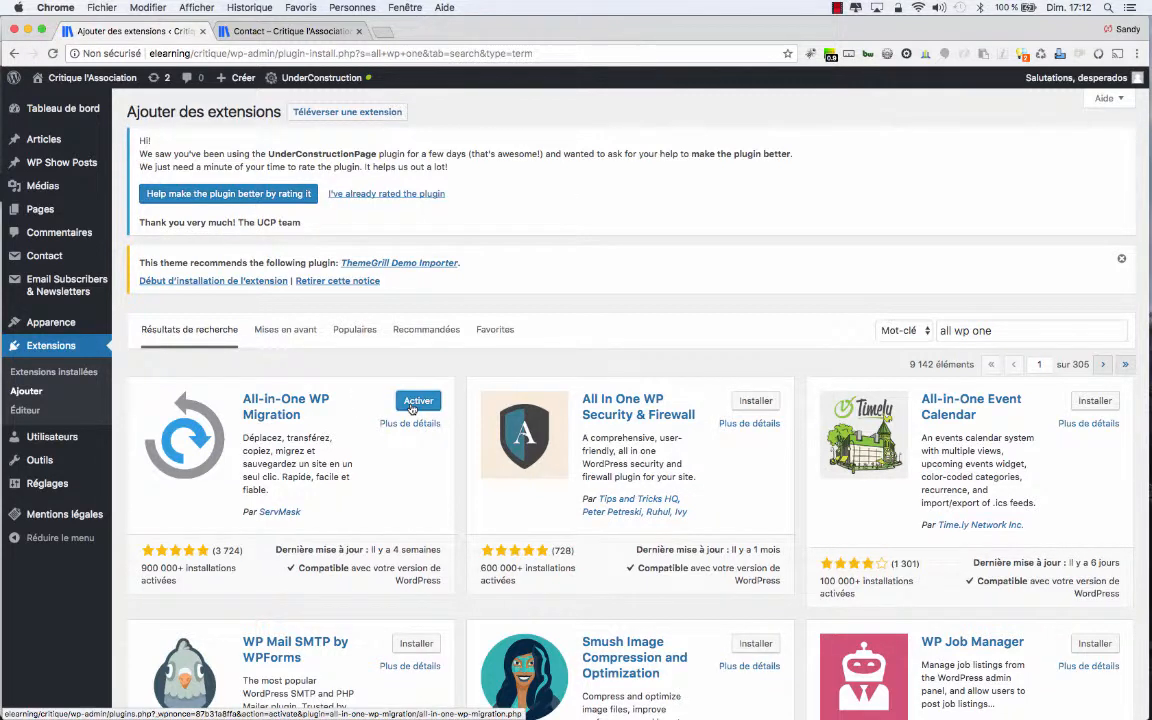
click(428, 401)
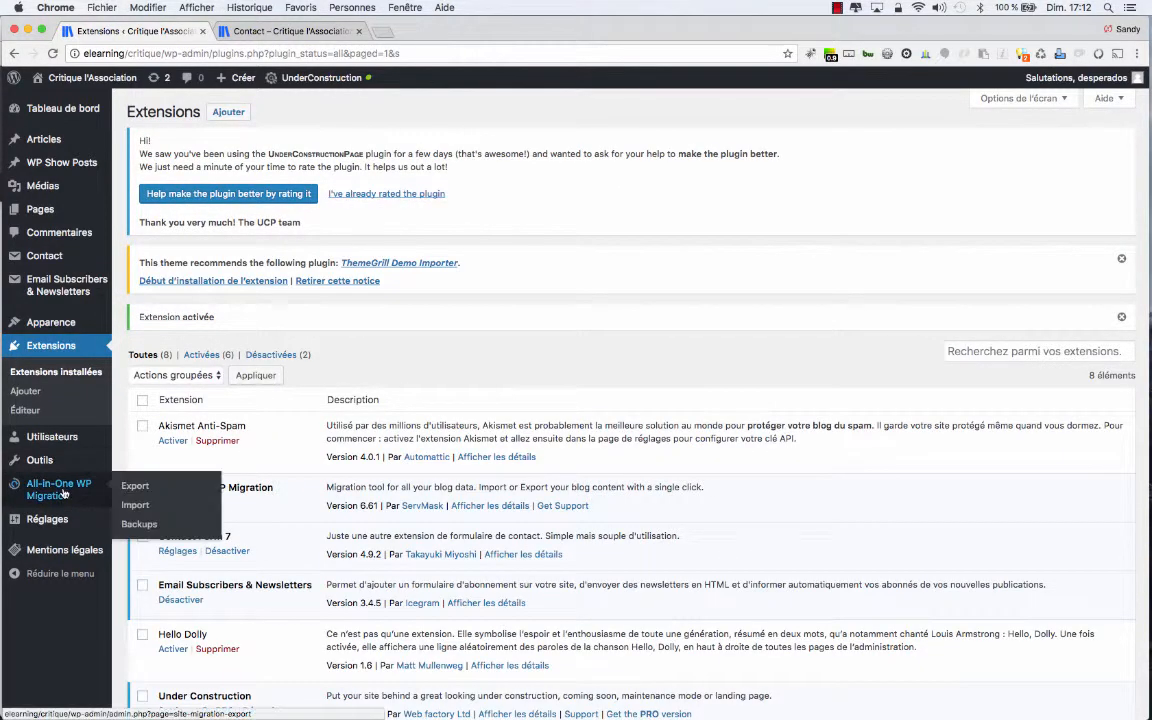
After checking Backups, export the whole site to File from All-in-One WP Migration's Export page.
click(63, 493)
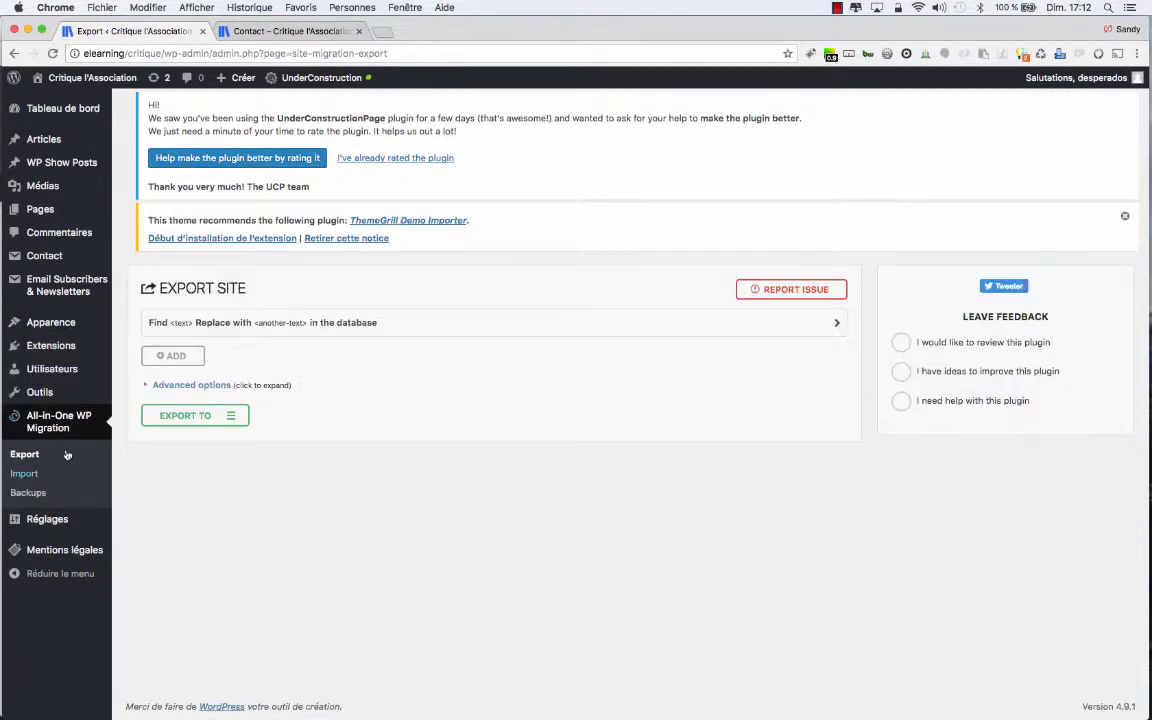
click(28, 494)
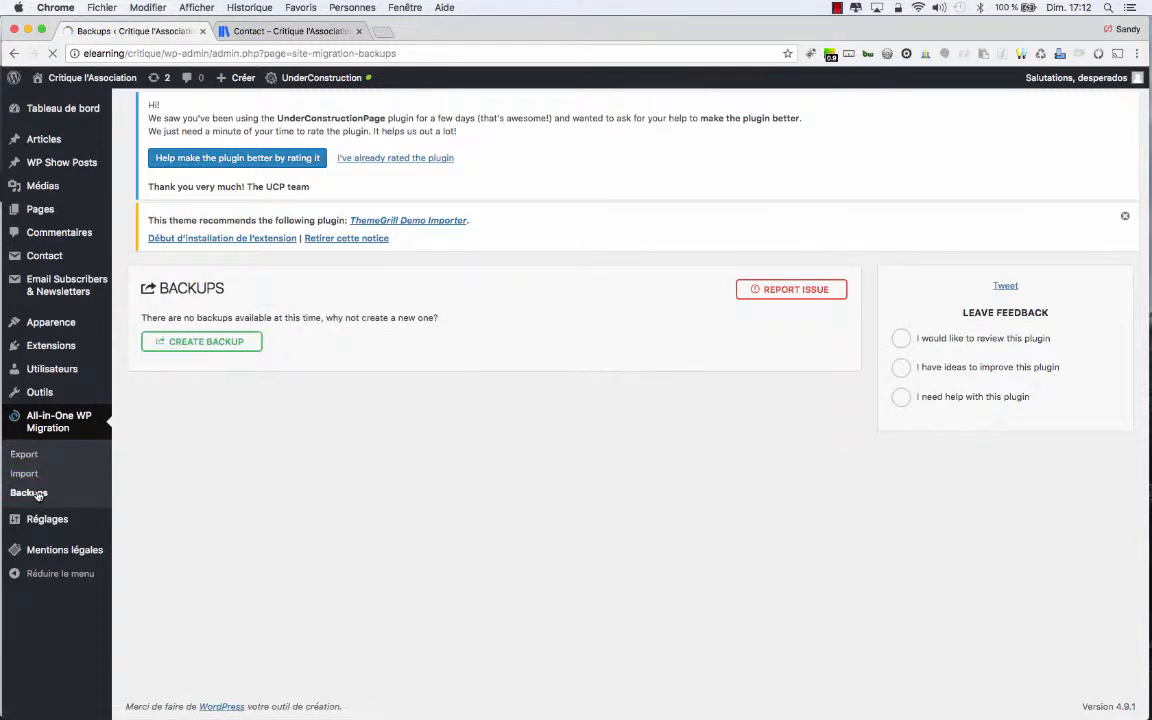
click(243, 344)
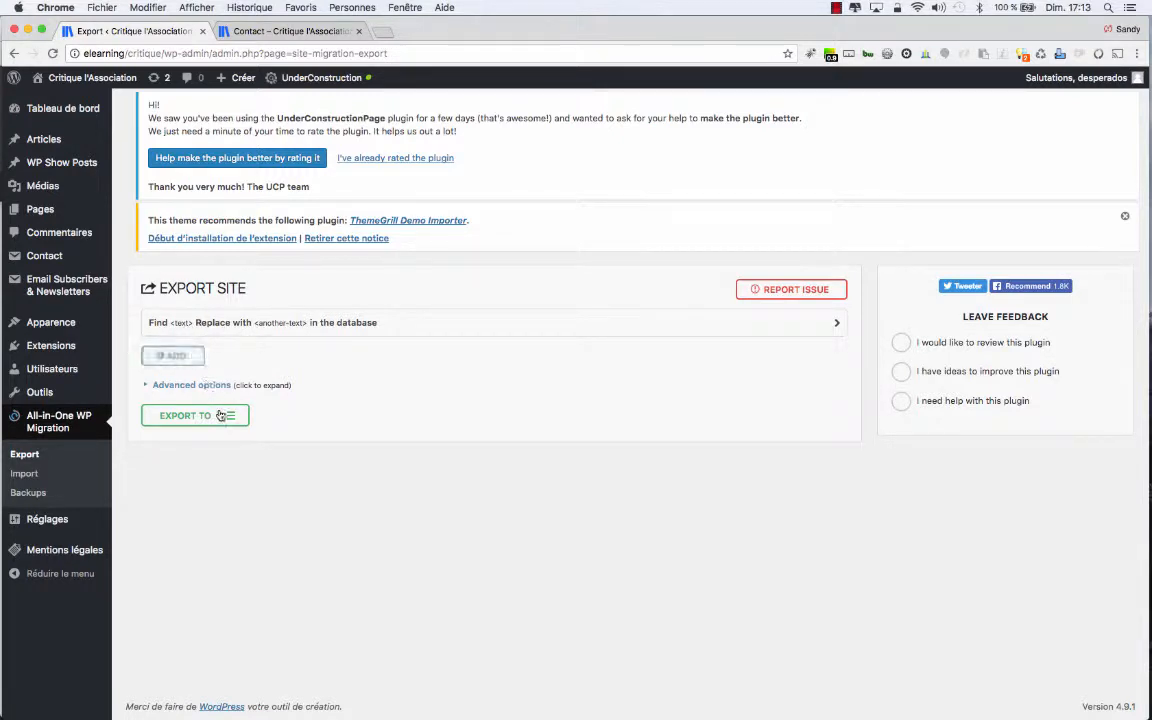
click(191, 386)
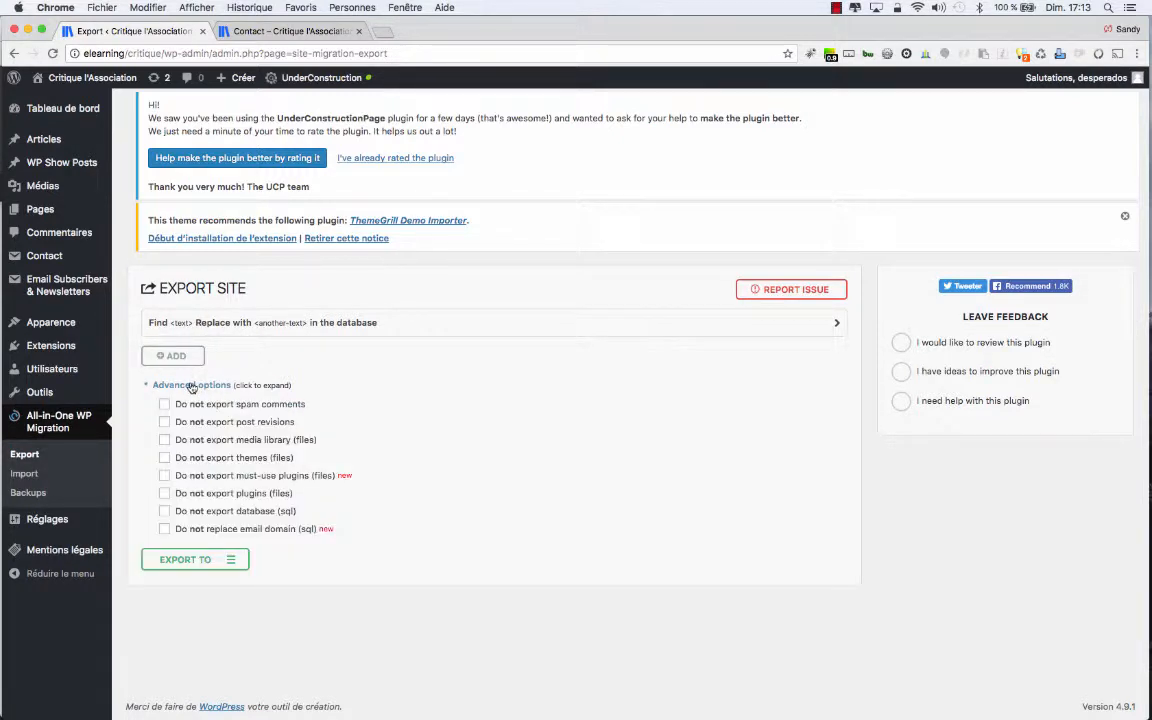
click(191, 386)
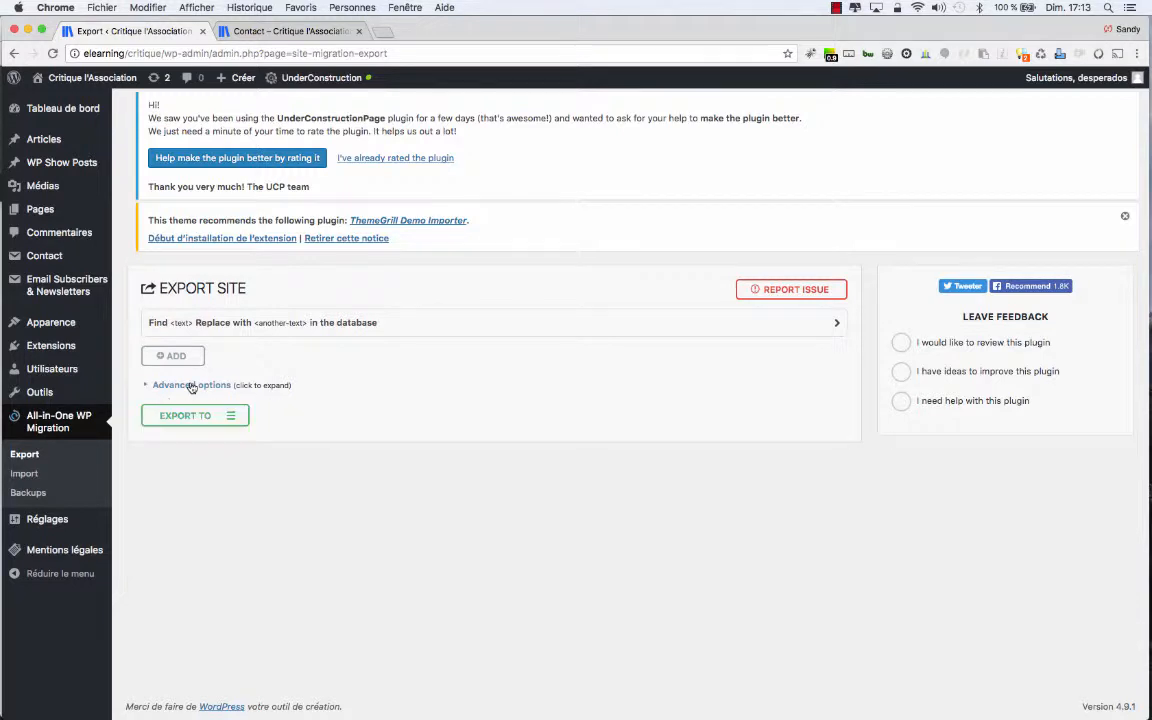
click(192, 415)
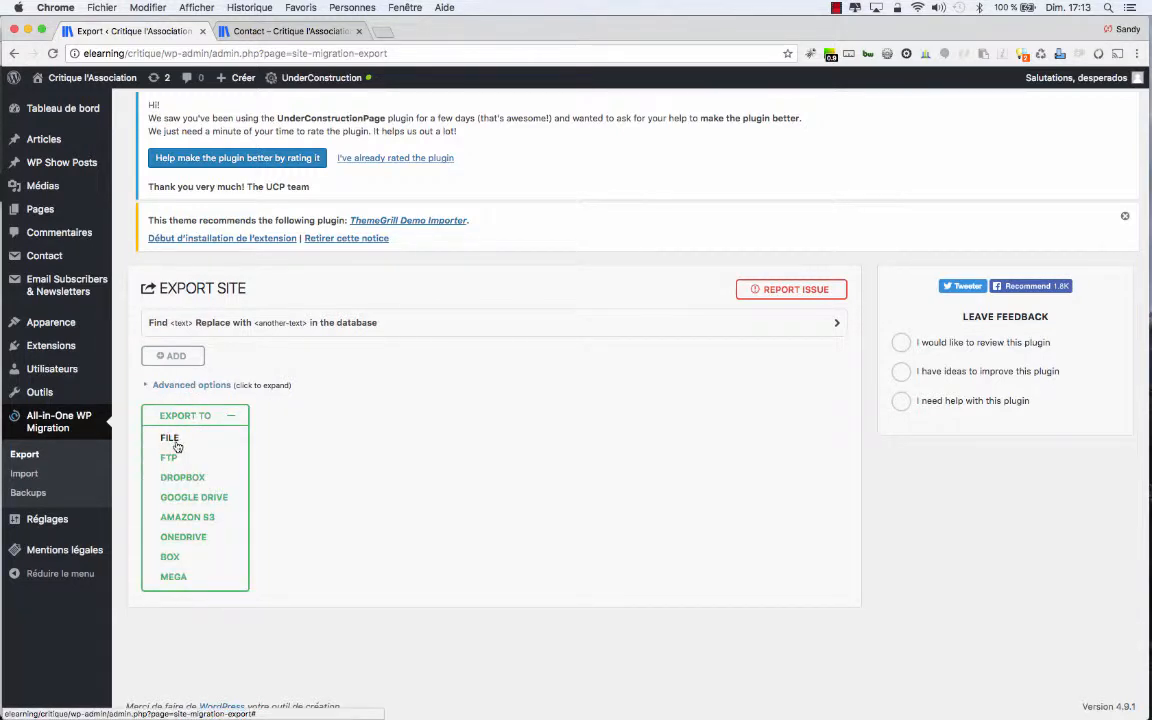
click(170, 440)
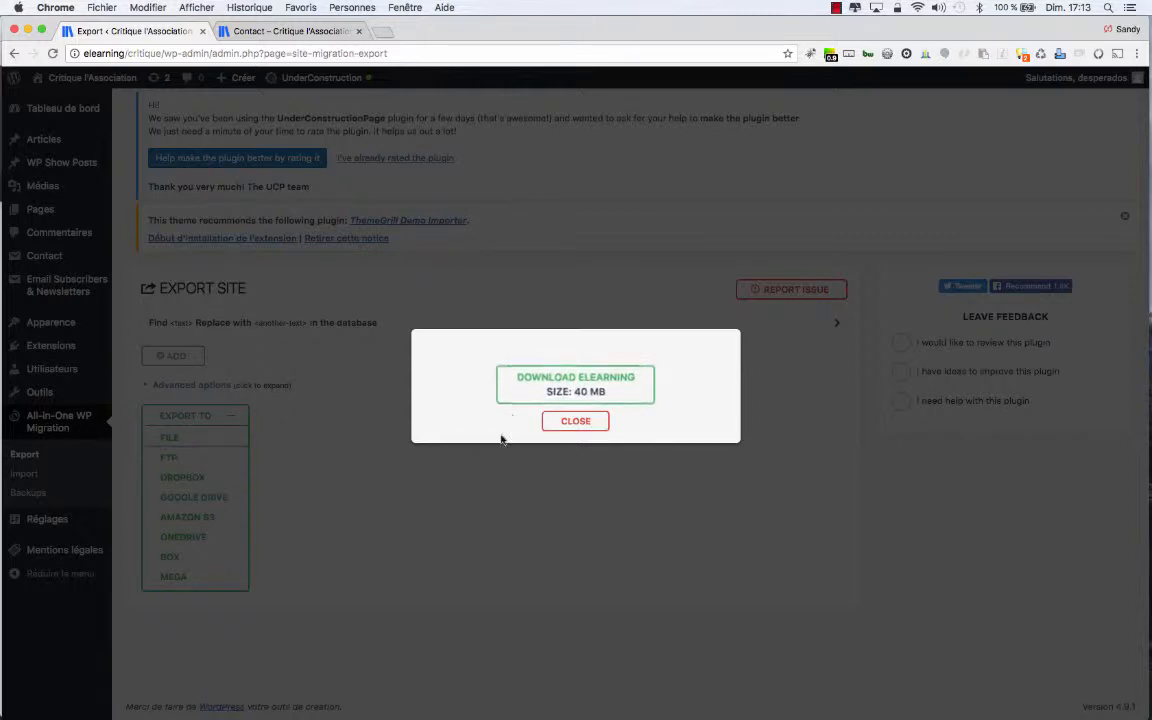
Download the 40 MB archive, find the elearning-critique .wpress file in Finder's Downloads, then close the dialog.
click(557, 384)
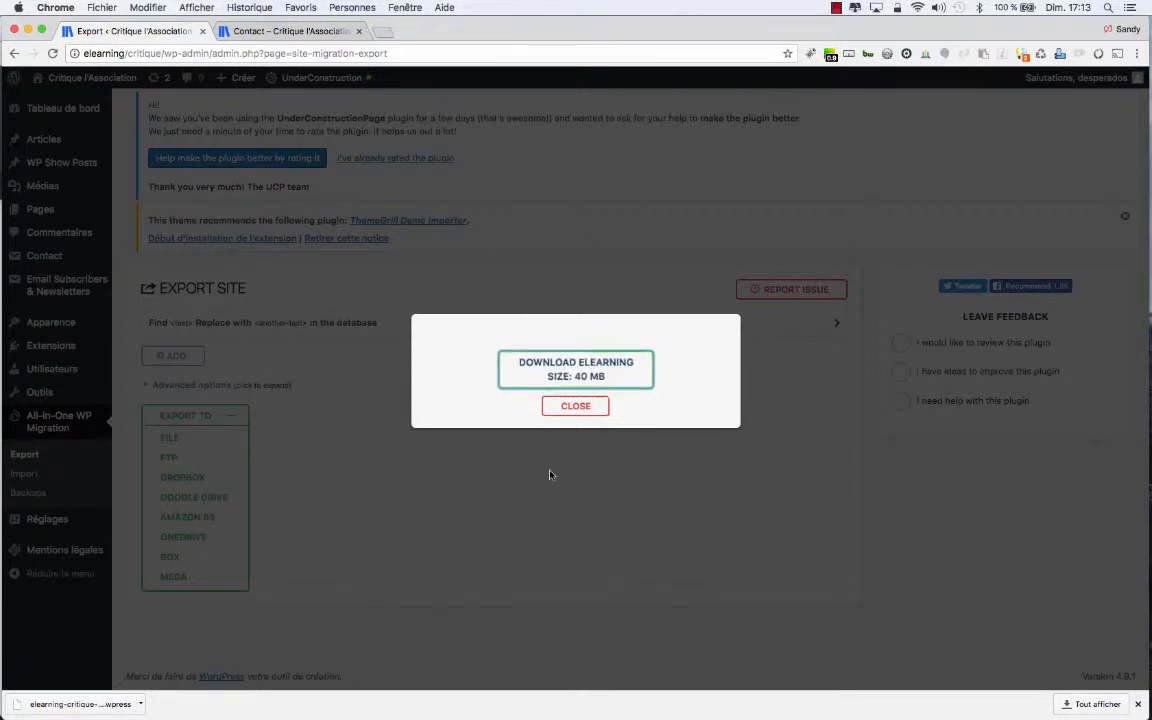
key(super+Tab)
key(super+Tab)
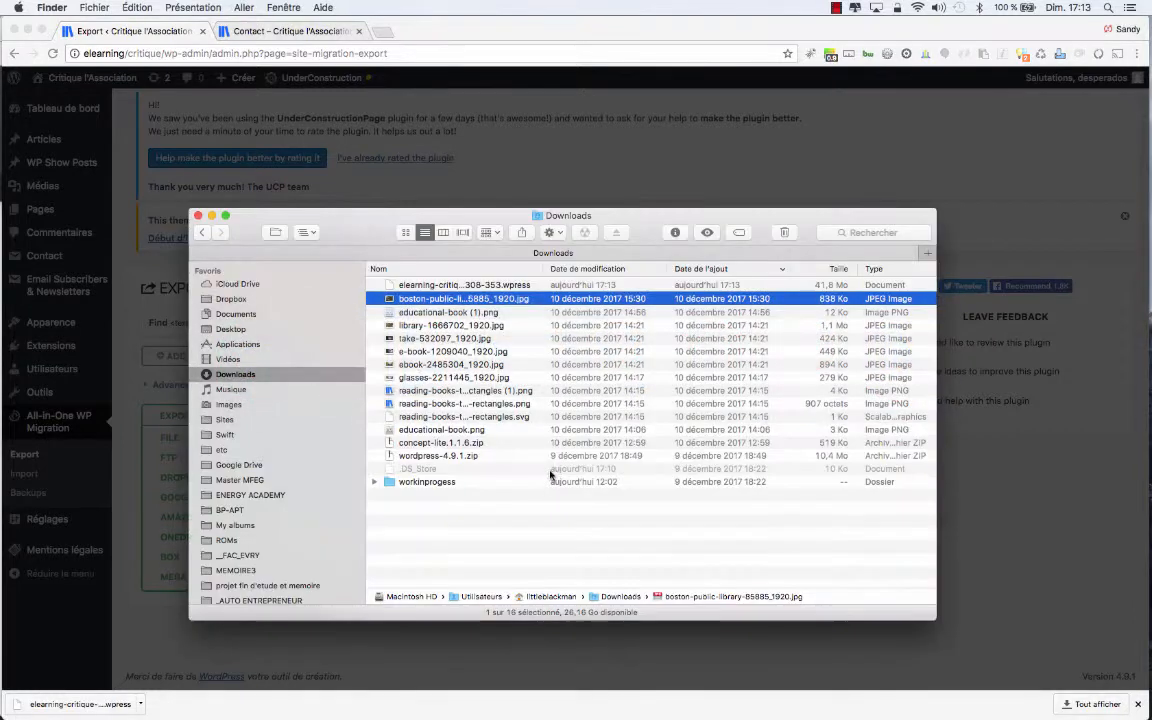
click(458, 284)
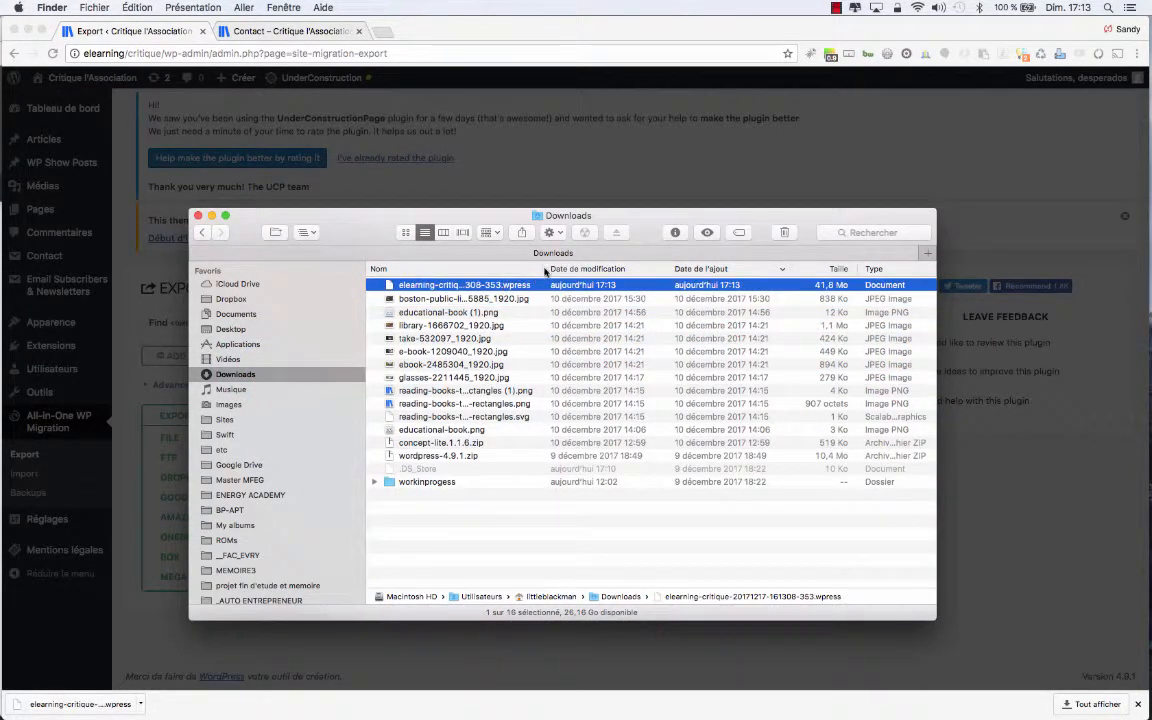
drag(545, 271, 638, 270)
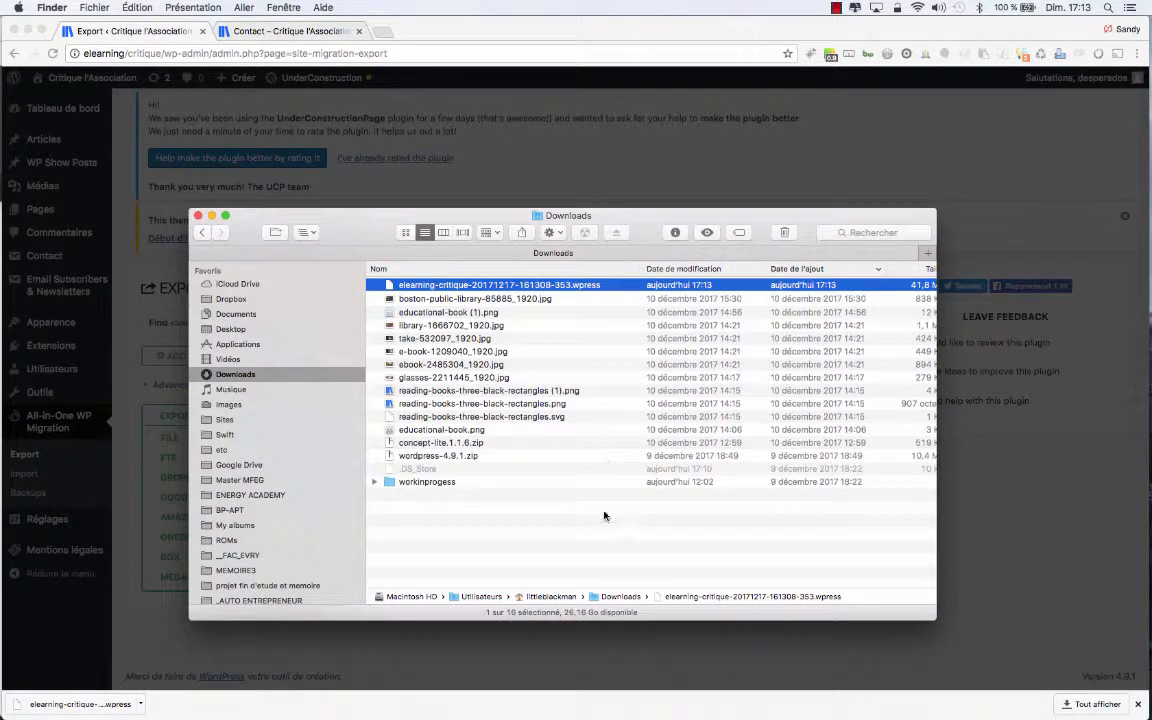
key(super+Tab)
click(578, 405)
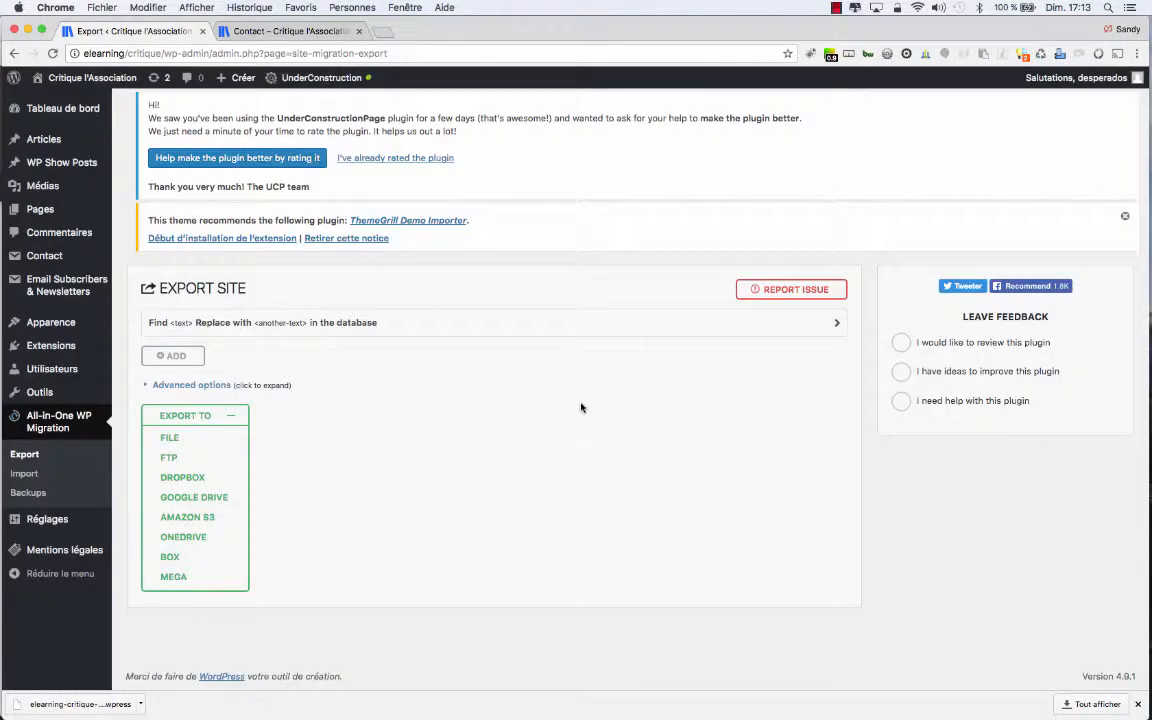
Re-run the Export to File, then close the finished 40 MB elearning download dialog.
click(32, 459)
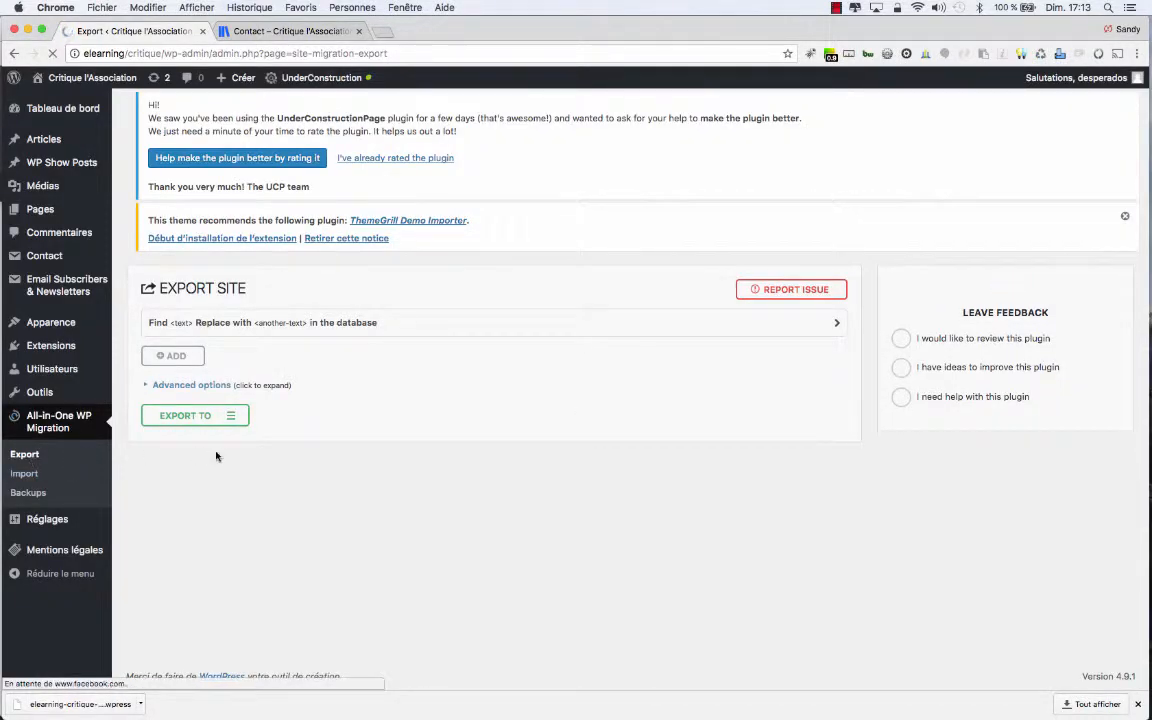
click(222, 415)
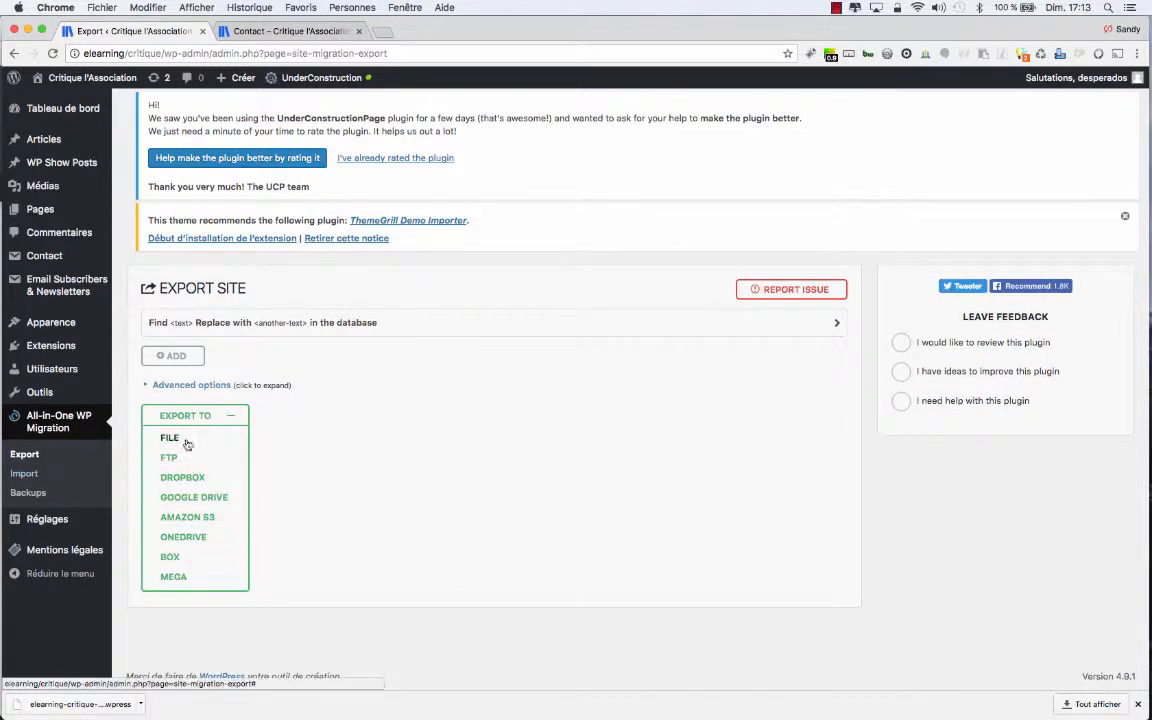
click(184, 442)
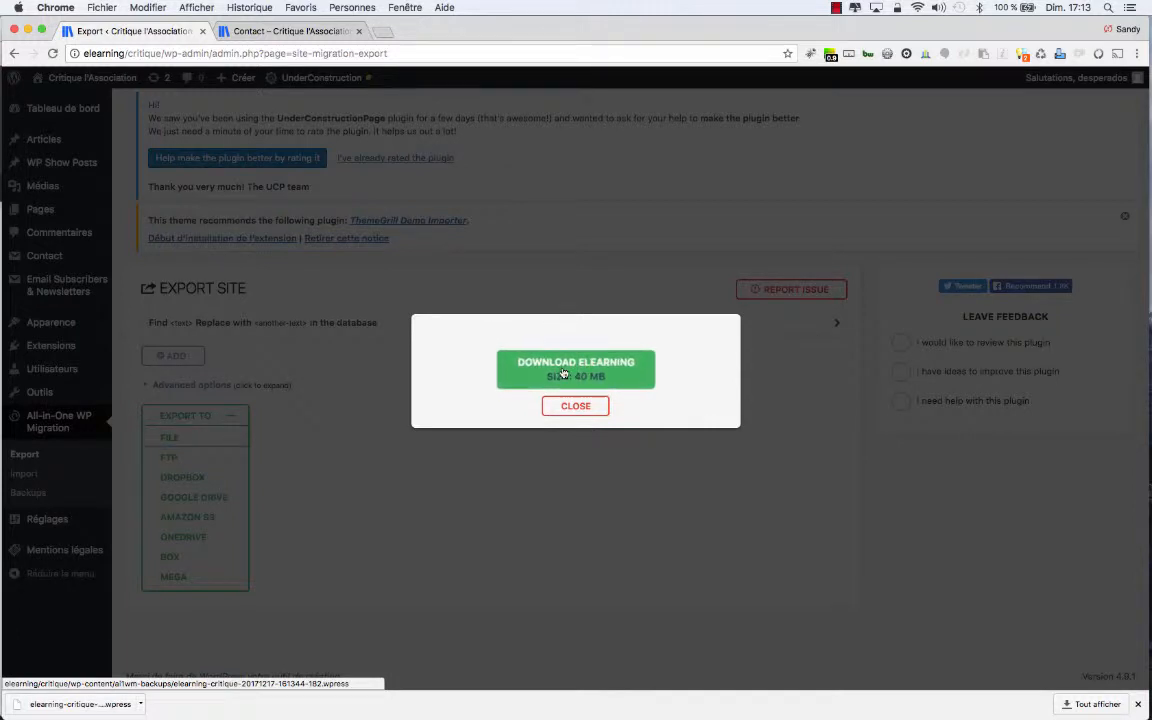
click(575, 405)
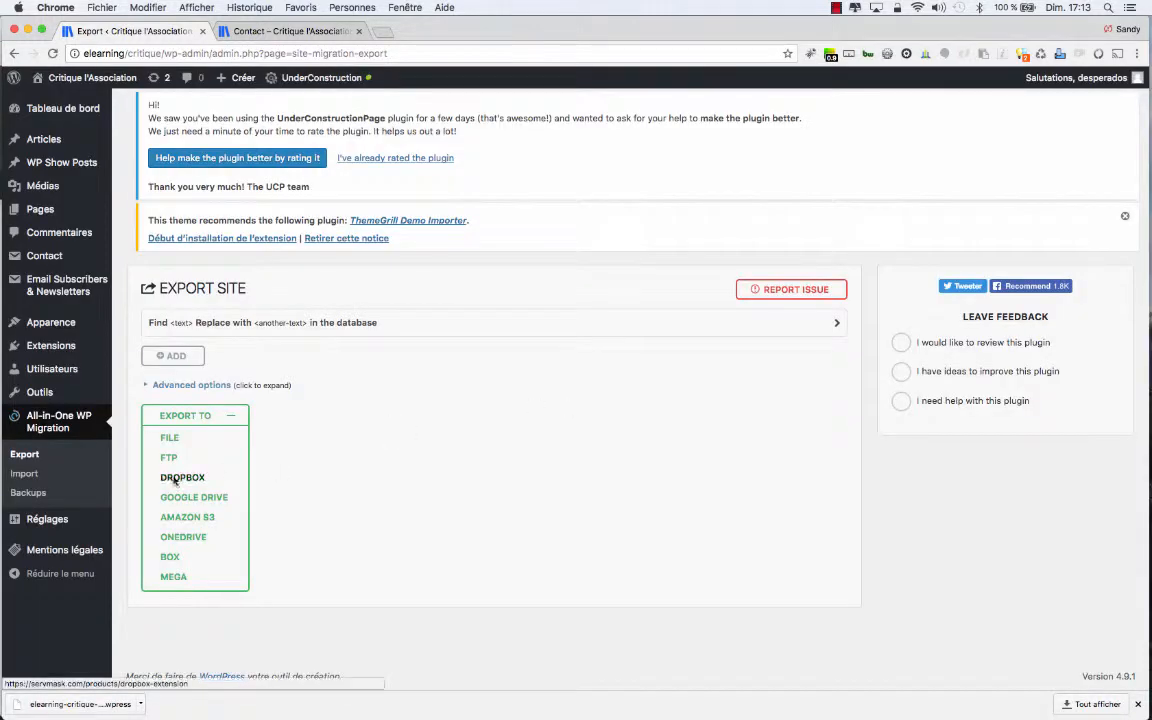
List the two 39.83 MB elearning-critique backups, then move the FileZilla window over Chrome.
click(39, 494)
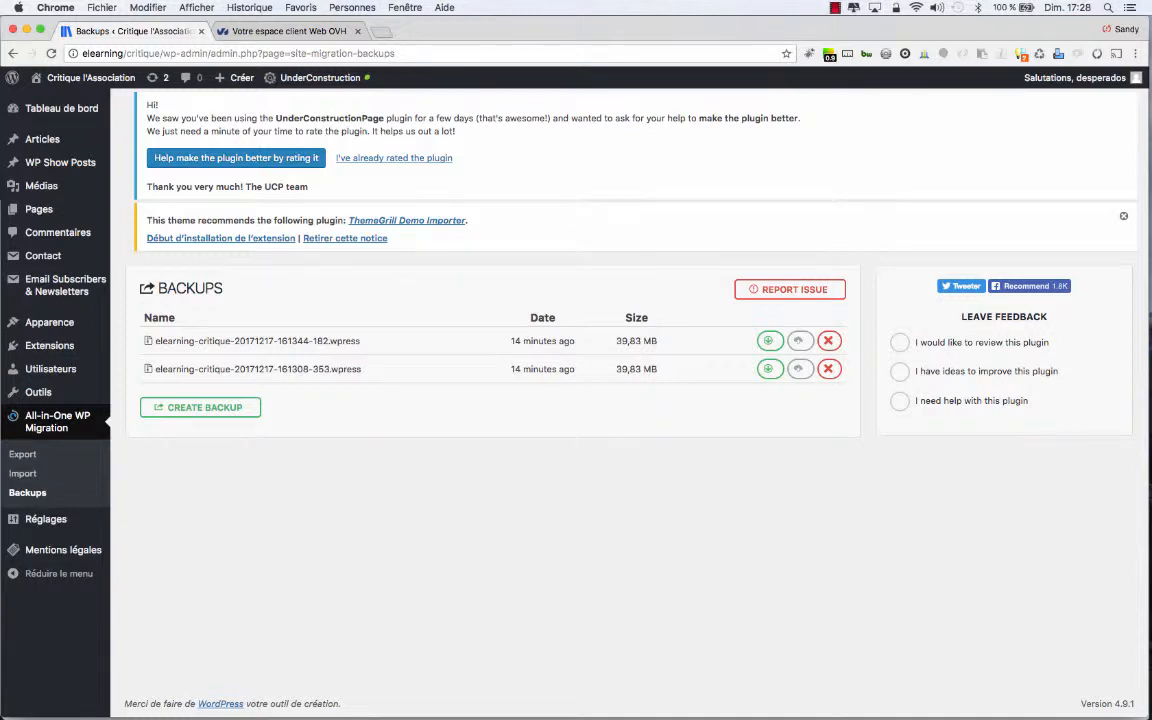
drag(0, 50, 207, 101)
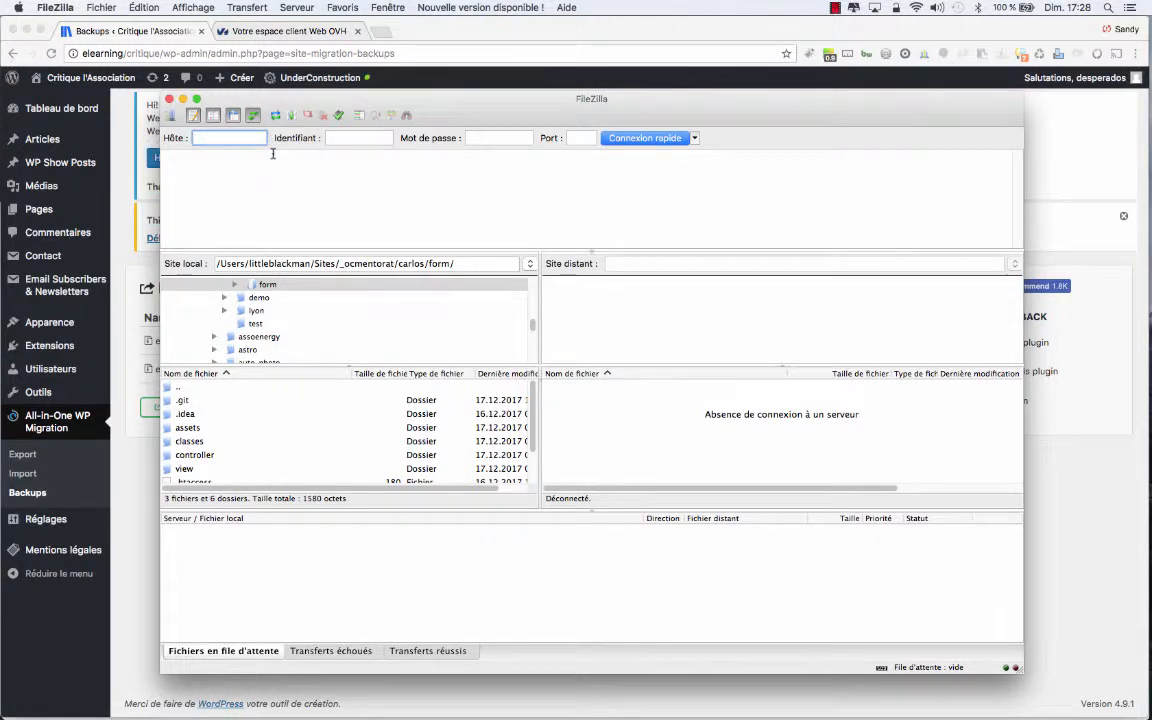
Connect to the saved LAREANETWORK site under OVH from FileZilla's Gestionnaire de Sites.
click(350, 139)
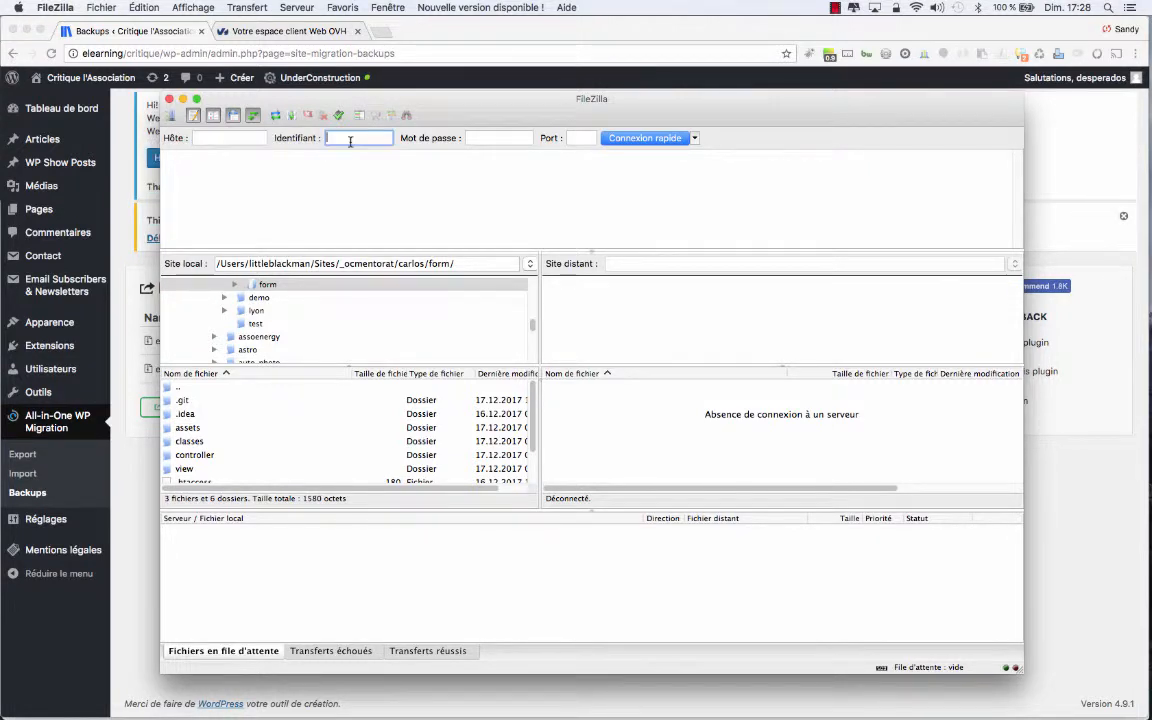
click(480, 140)
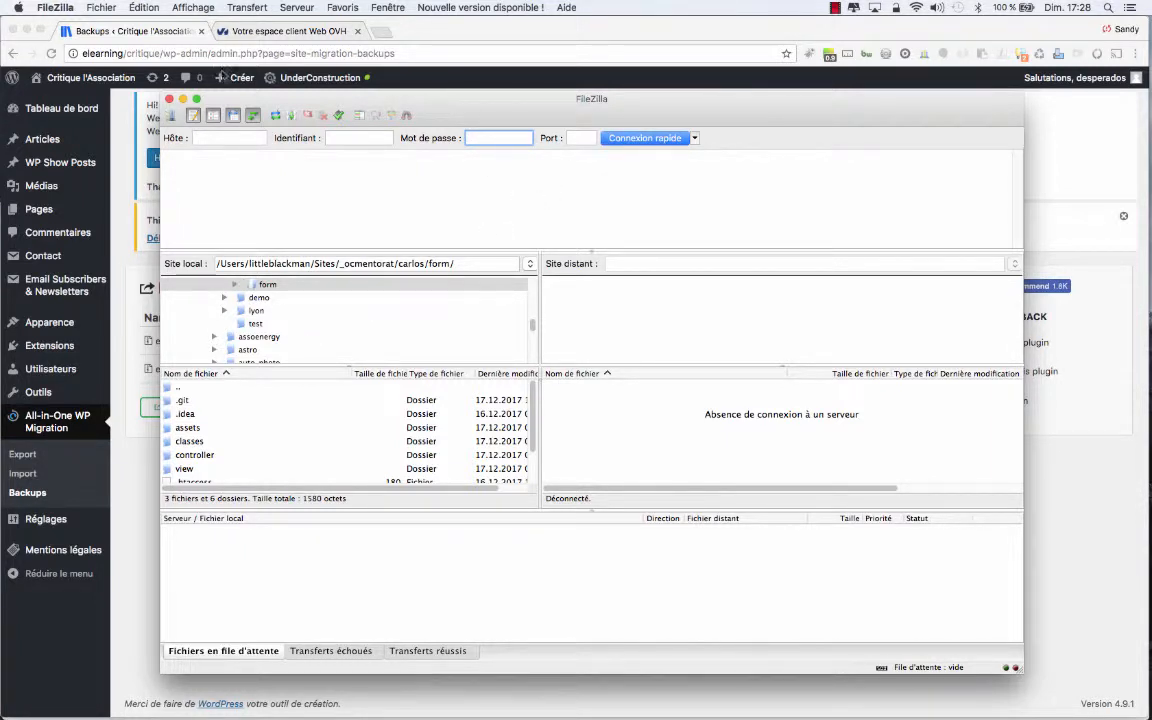
click(101, 7)
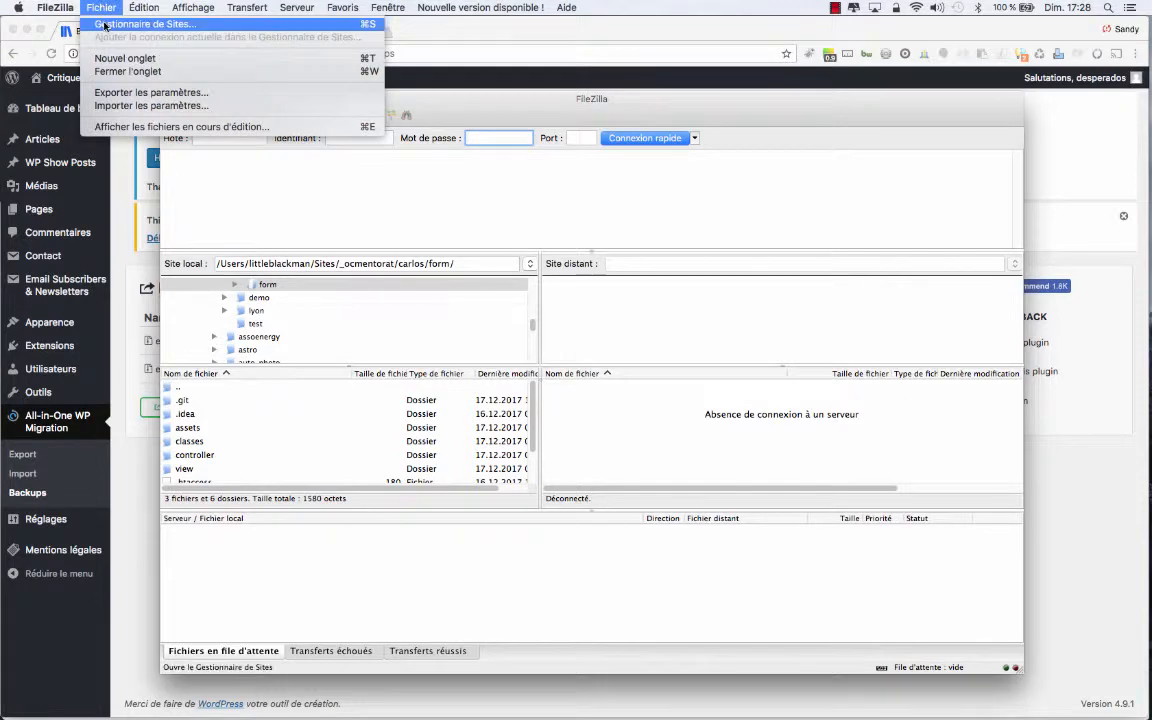
click(104, 25)
scroll(427, 388, down, 5)
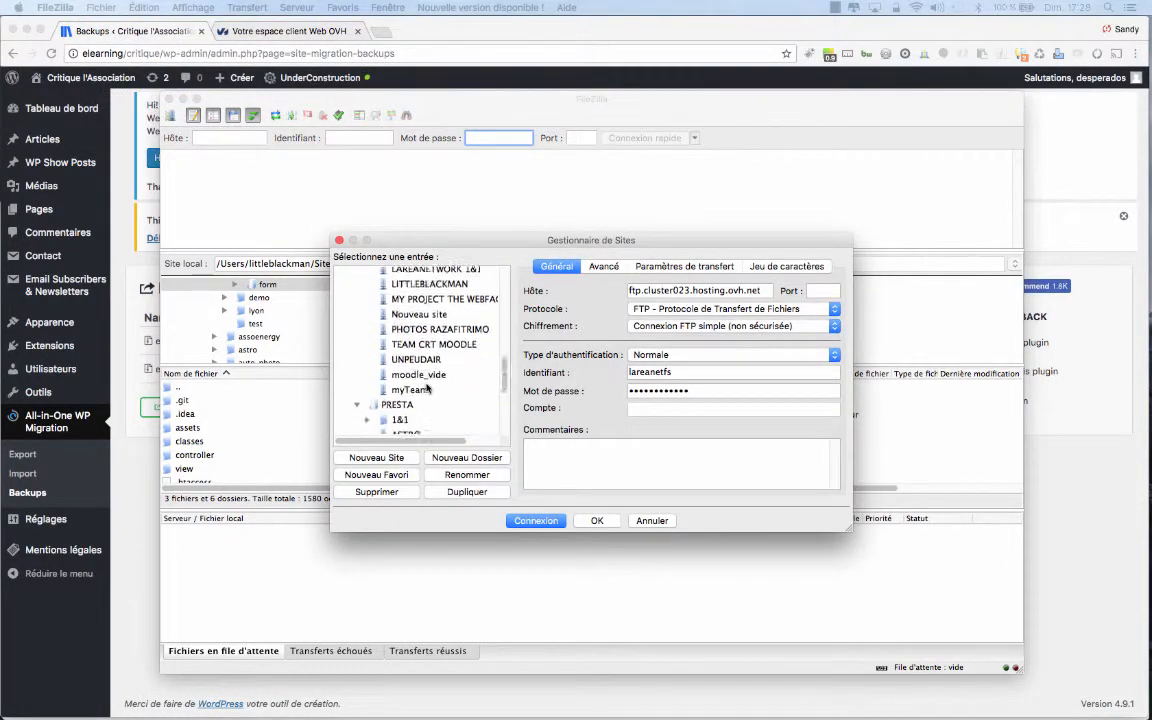
scroll(427, 388, down, 4)
click(436, 355)
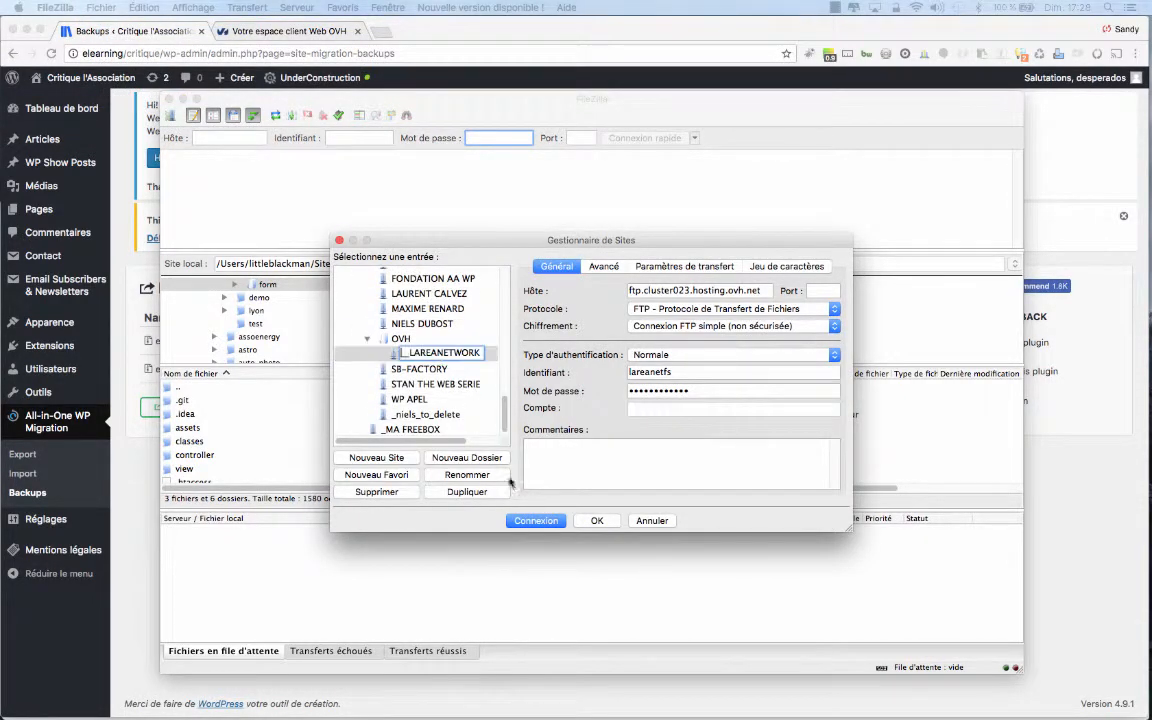
click(392, 351)
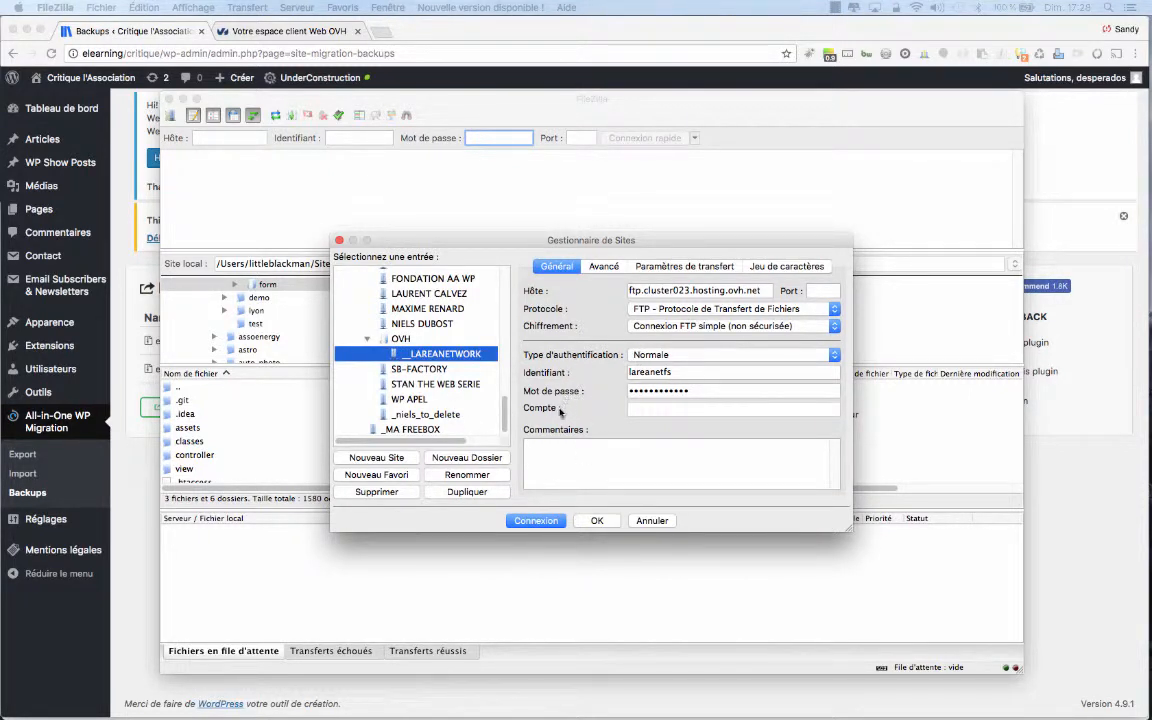
click(527, 521)
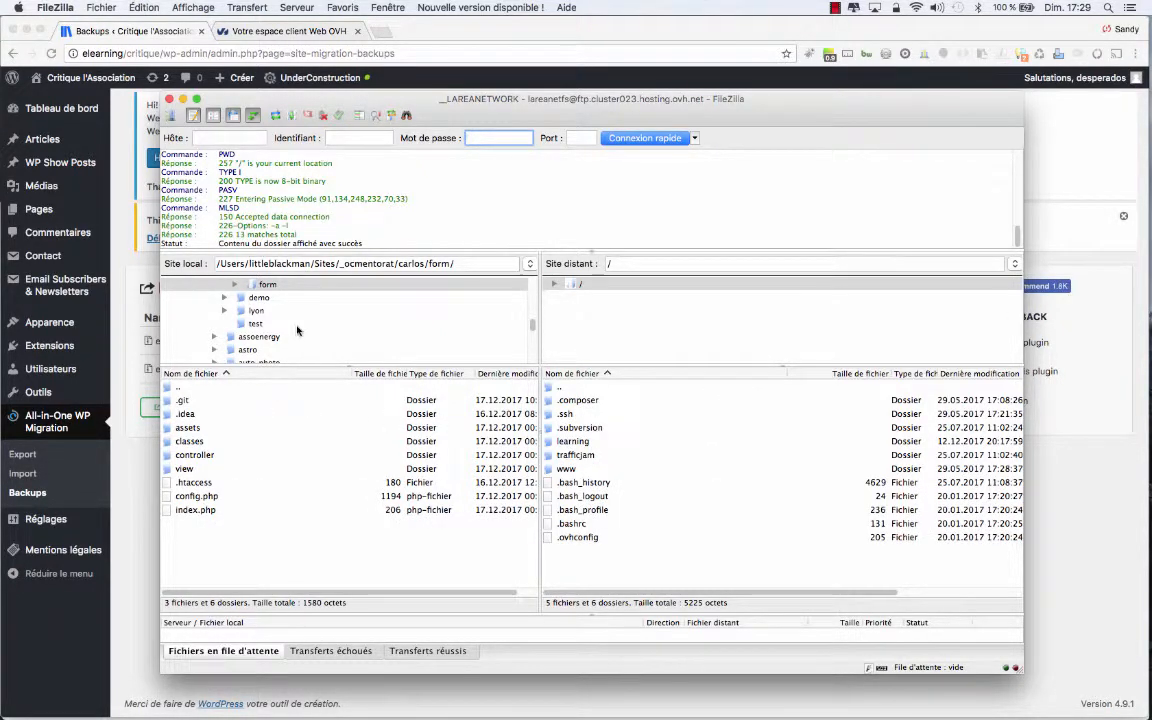
Navigate FileZilla's local tree through Sites to the Downloads folder.
scroll(297, 330, up, 3)
scroll(290, 320, up, 4)
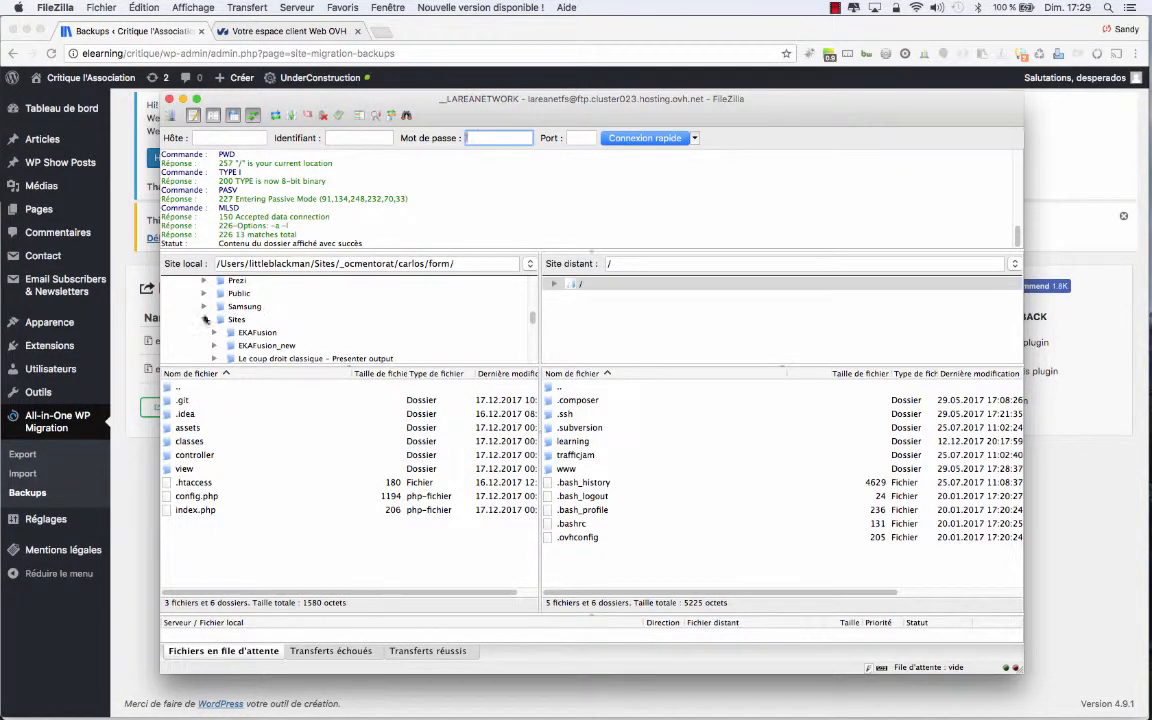
click(210, 320)
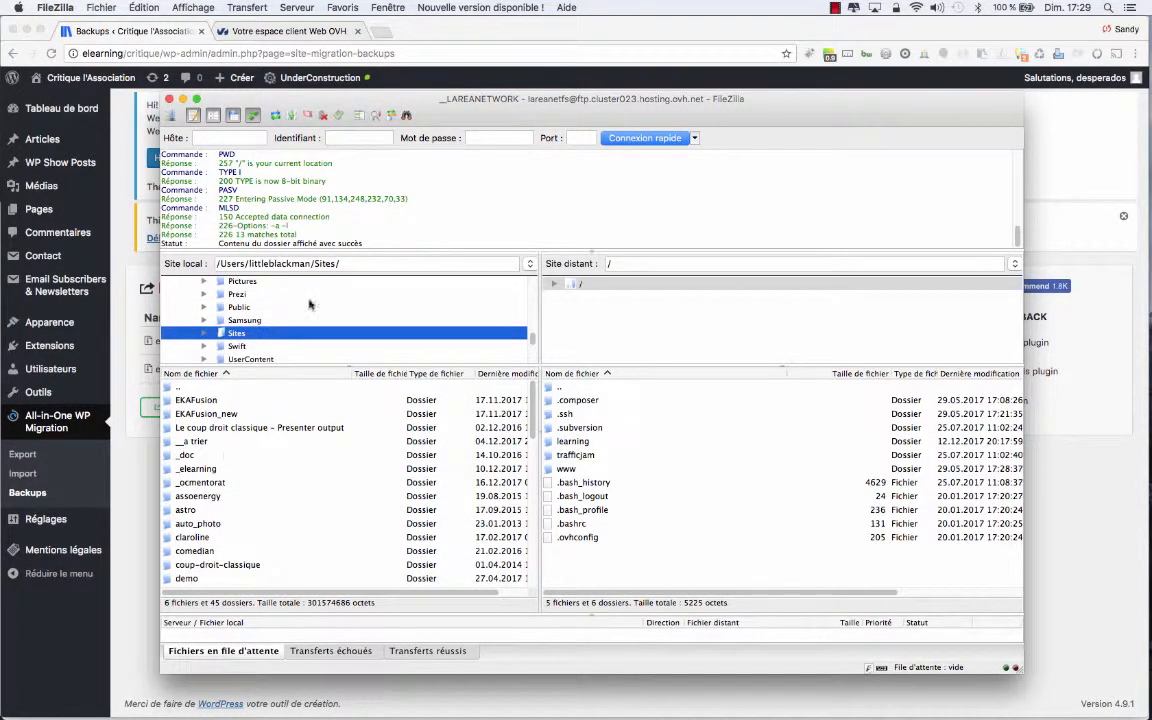
scroll(313, 299, up, 2)
scroll(313, 299, up, 2)
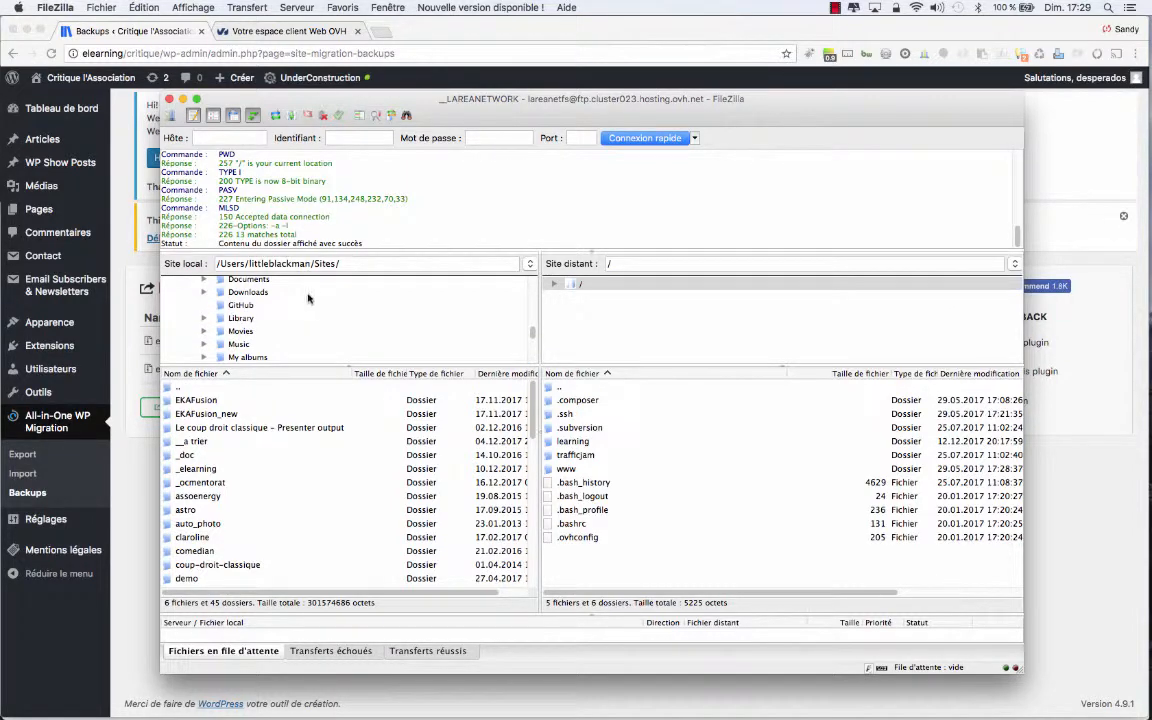
click(262, 291)
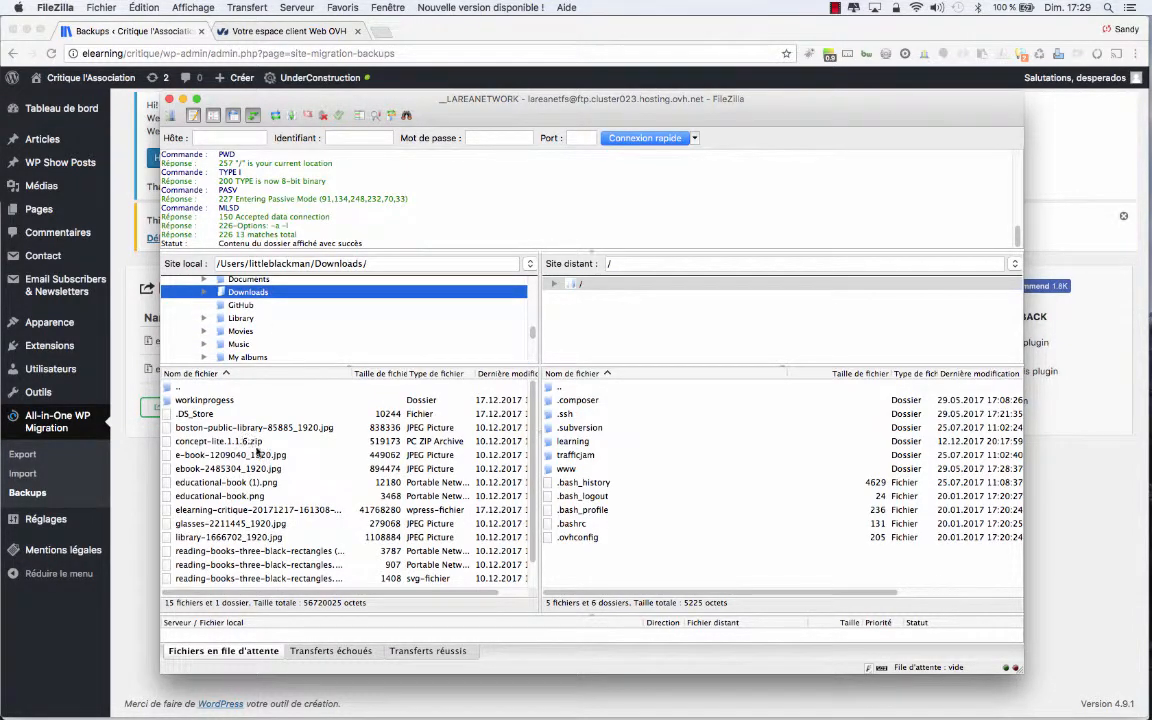
scroll(268, 477, down, 1)
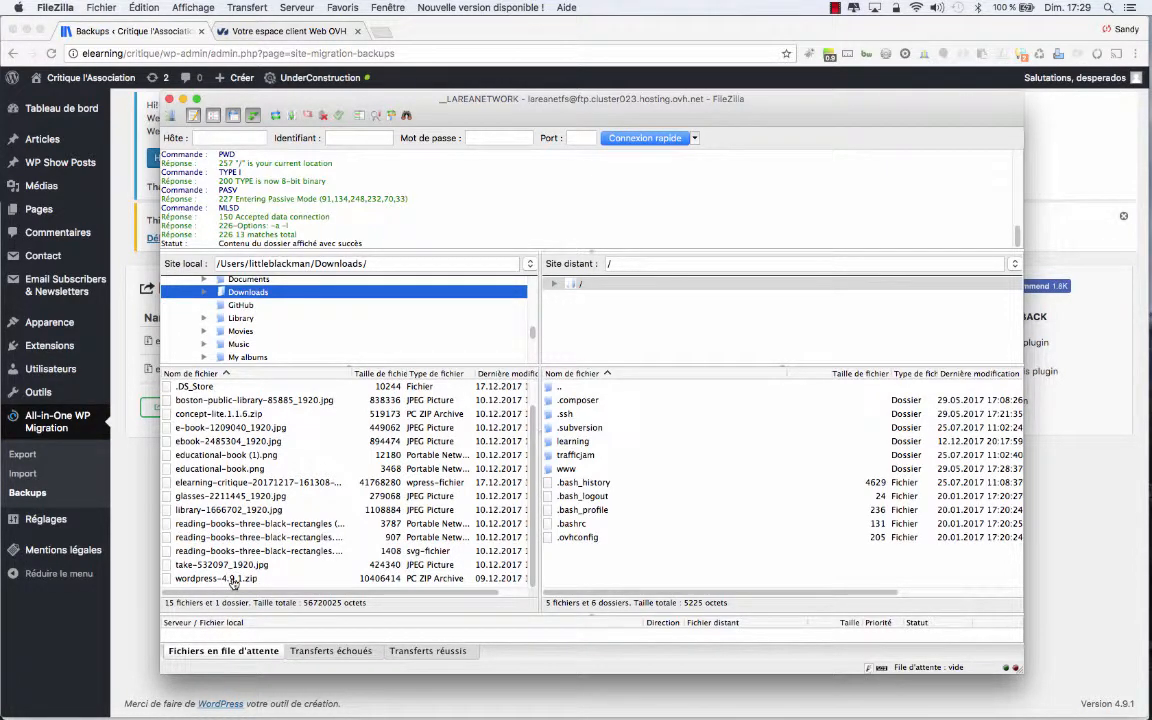
Extract wordpress-4.9.1.zip in Finder's Downloads, then return to FileZilla.
key(super+Tab)
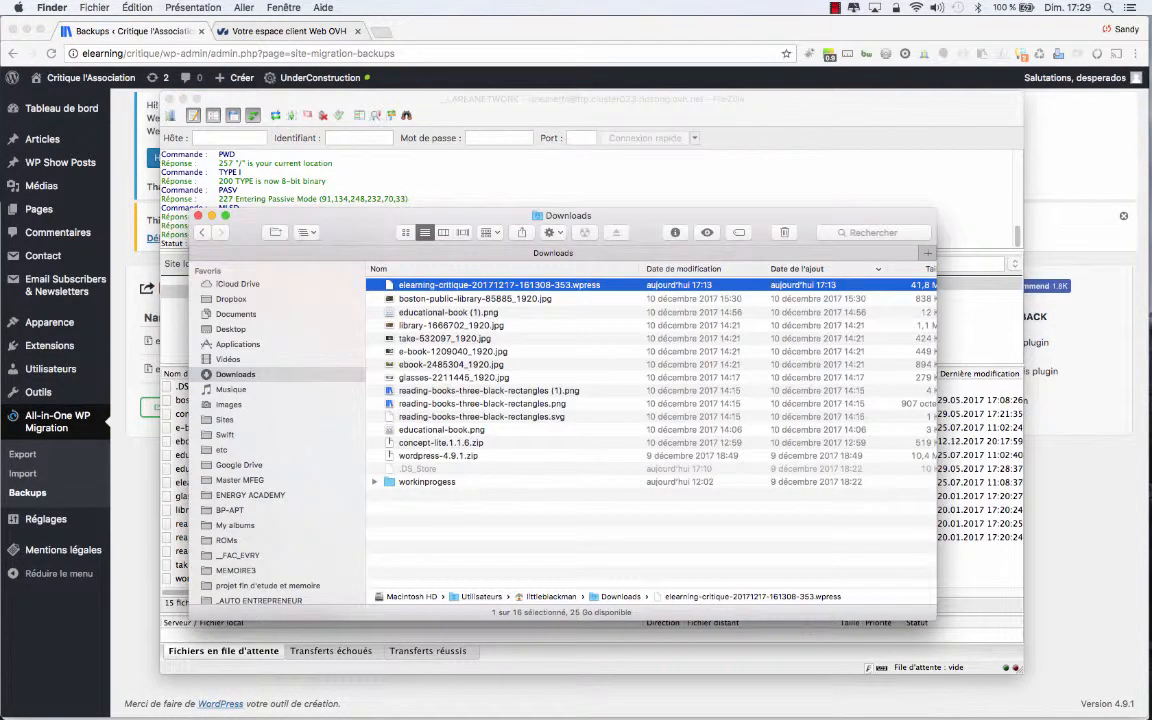
double_click(457, 456)
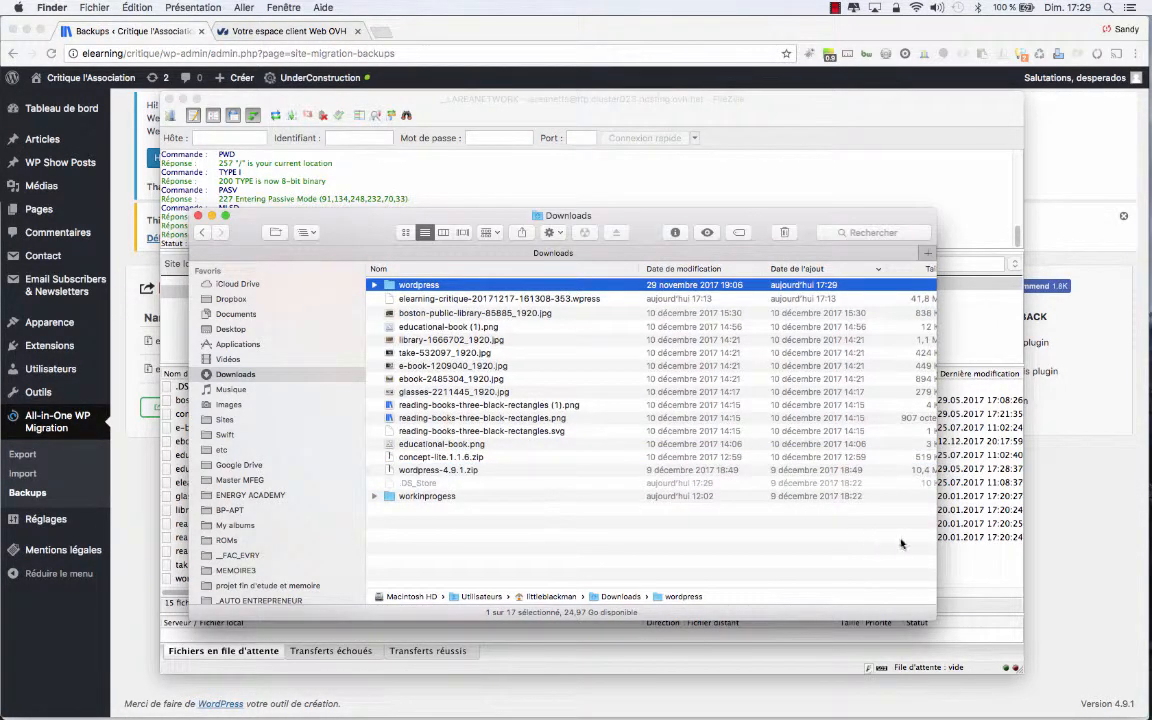
click(977, 580)
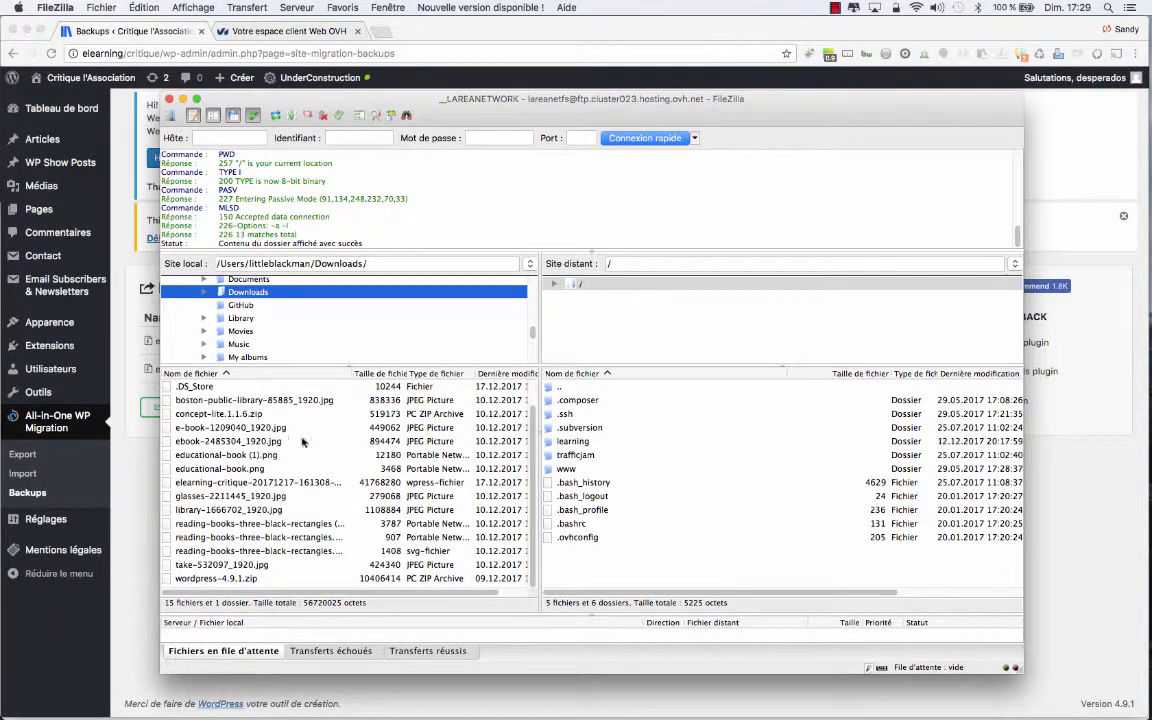
Refresh the local list and drag the wordpress folder into the server root to upload it.
scroll(305, 471, up, 2)
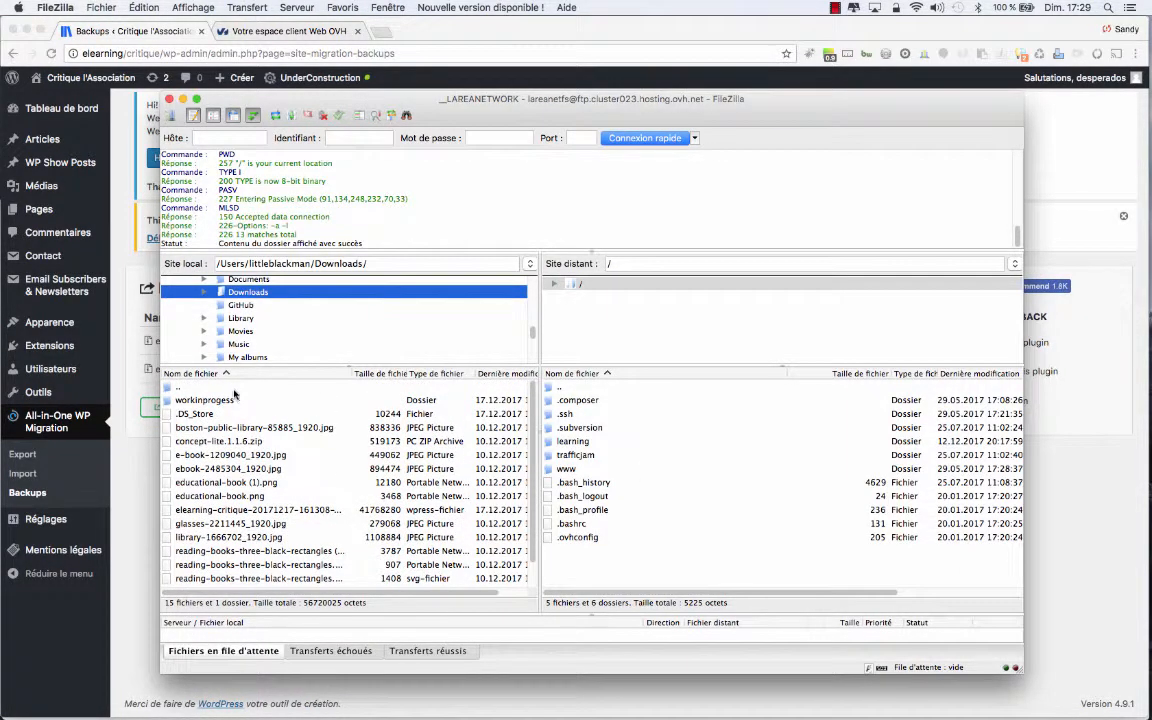
scroll(227, 443, down, 2)
right_click(254, 464)
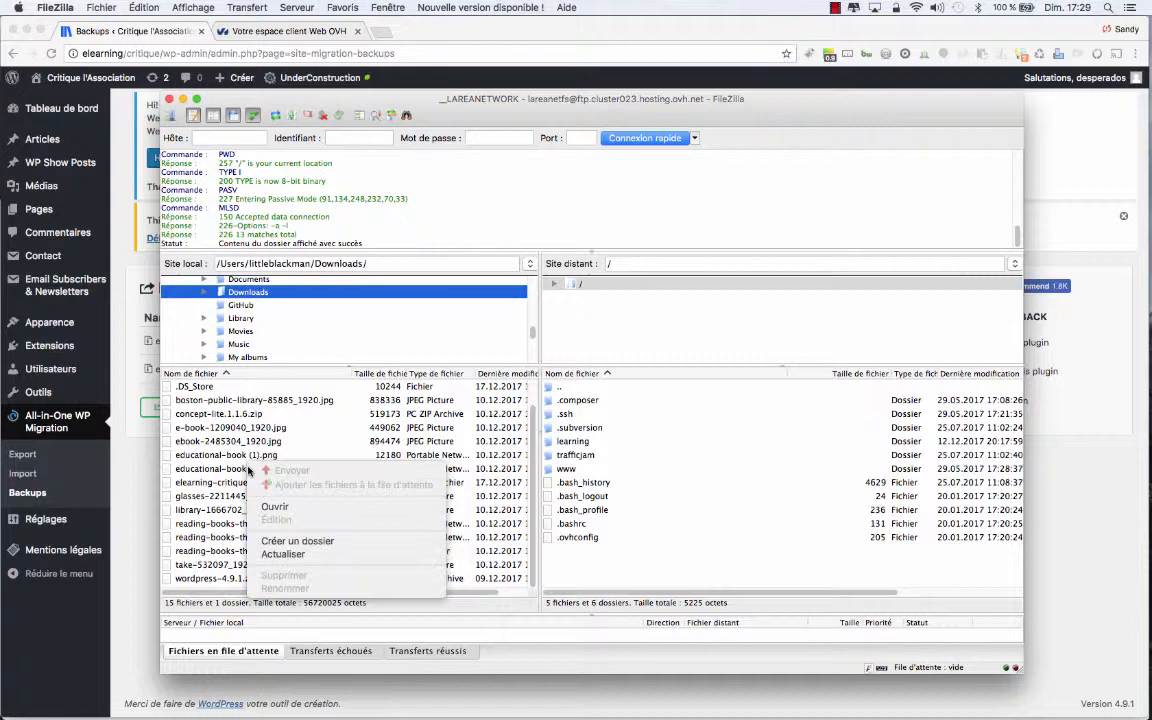
click(282, 555)
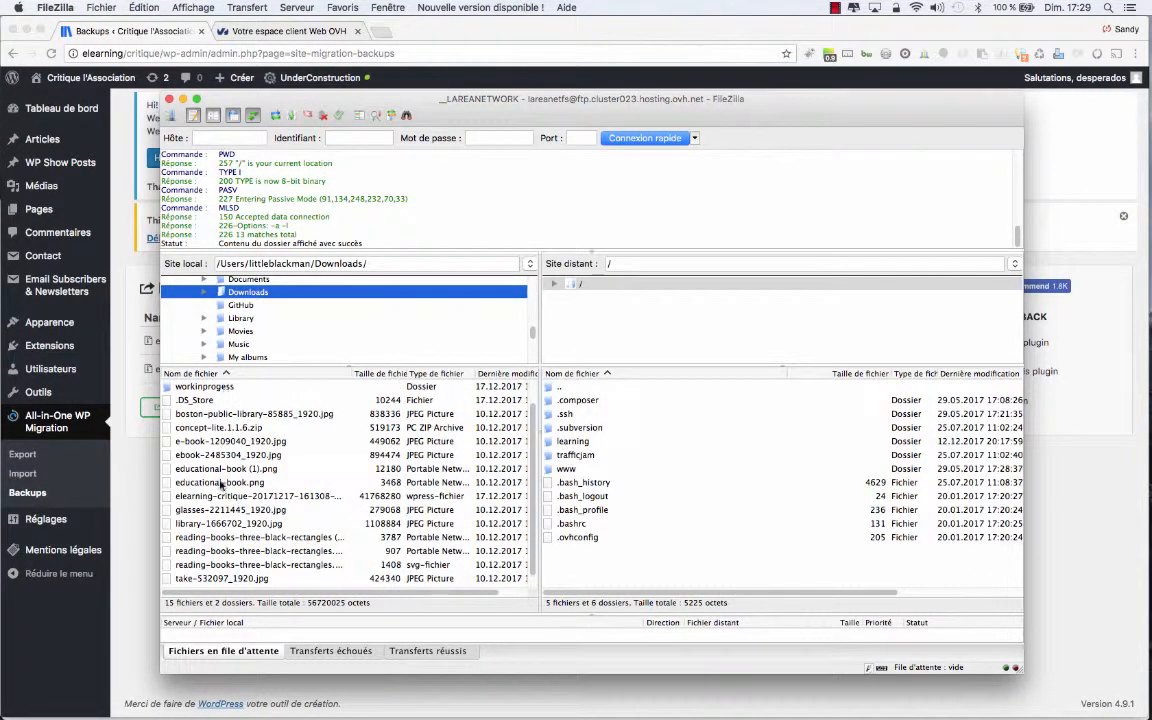
scroll(225, 440, down, 1)
scroll(221, 484, up, 3)
click(203, 401)
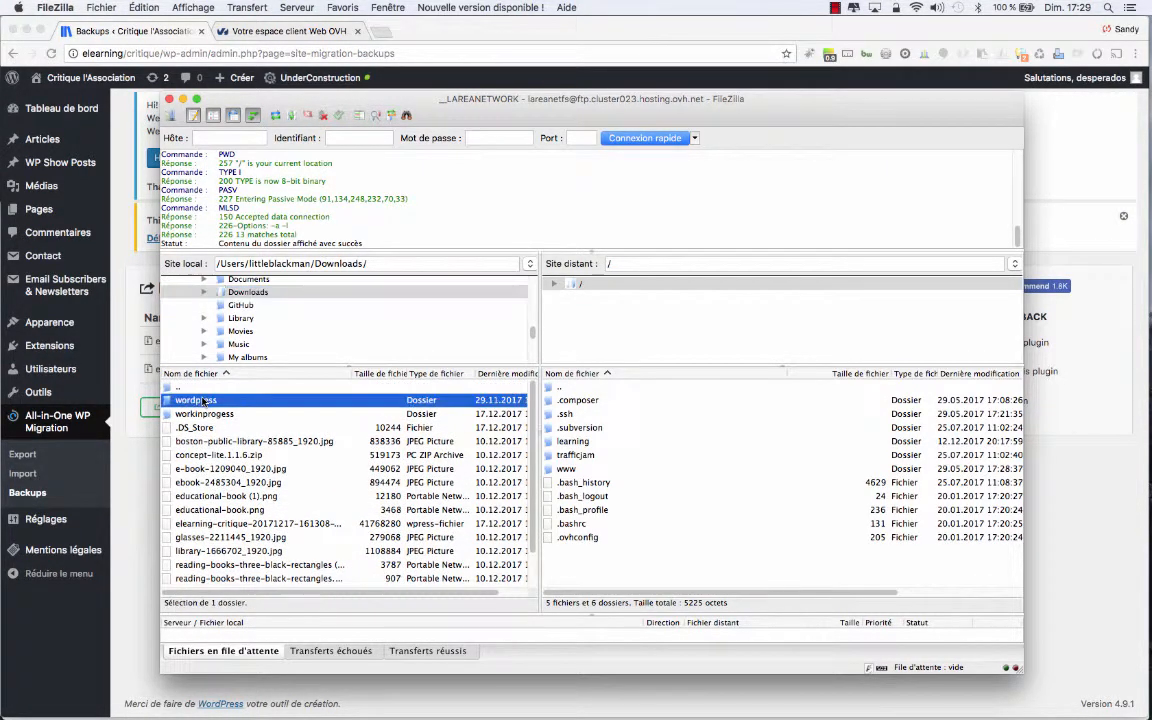
drag(205, 400, 548, 527)
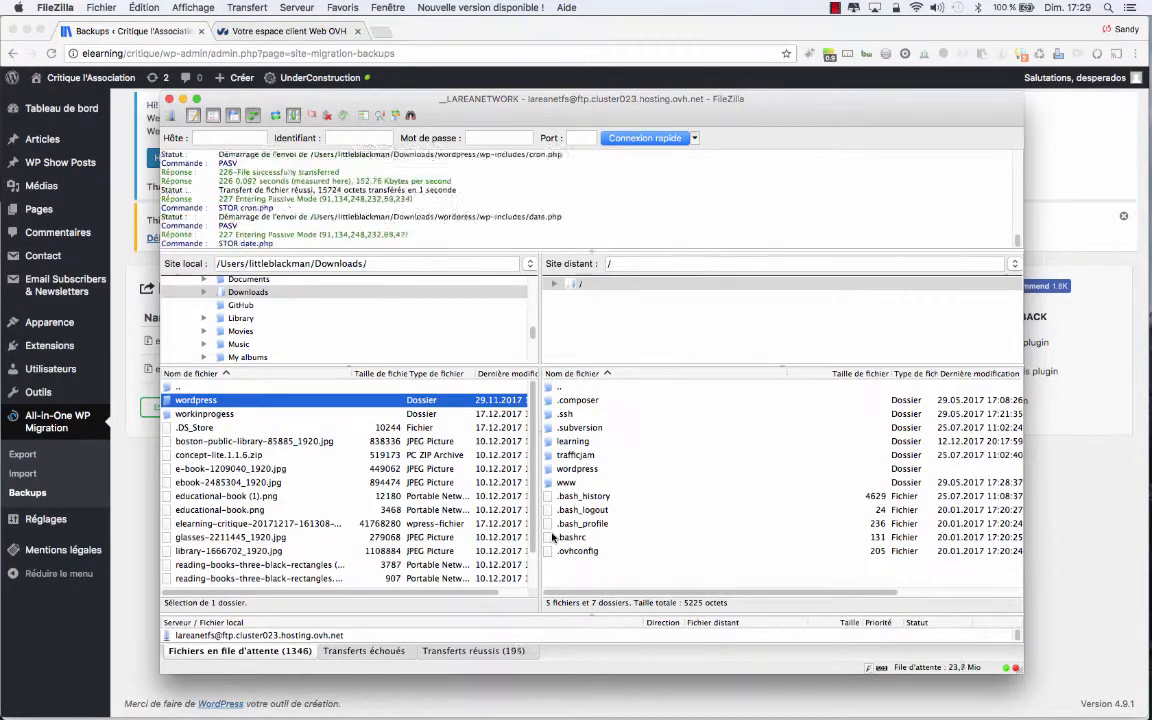
click(285, 31)
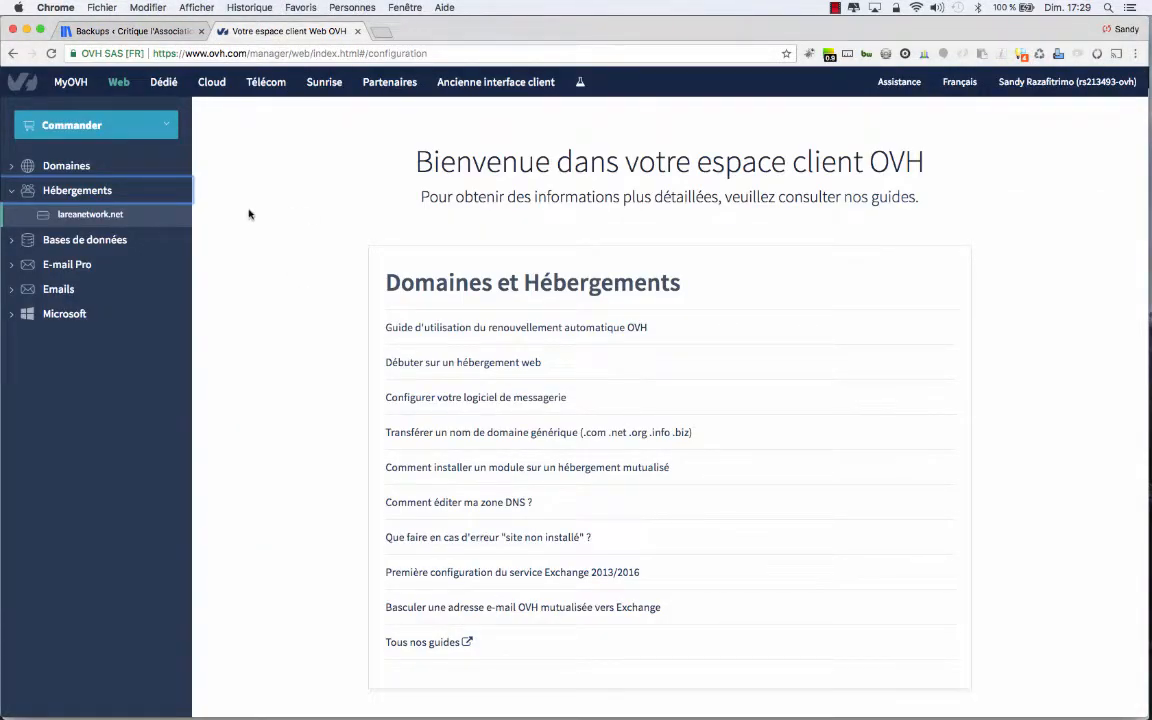
Open the lareanetwork.net hosting's Multisite tab and choose Ajouter un domaine ou sous domaine.
click(92, 216)
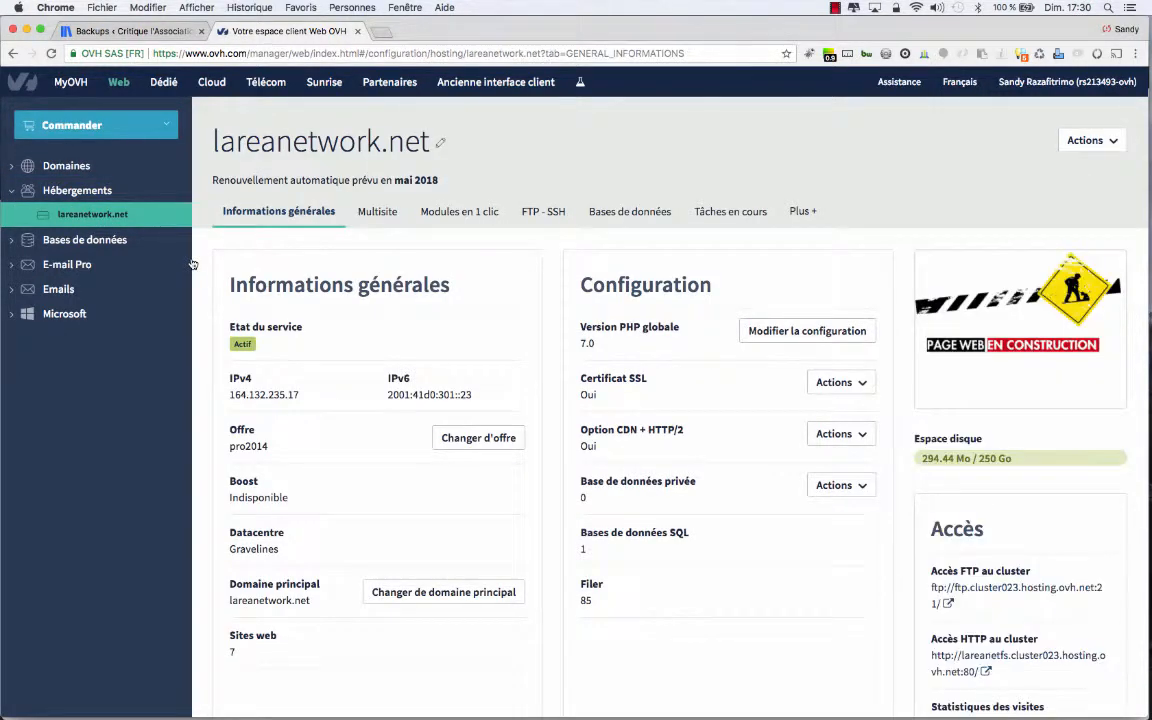
click(378, 216)
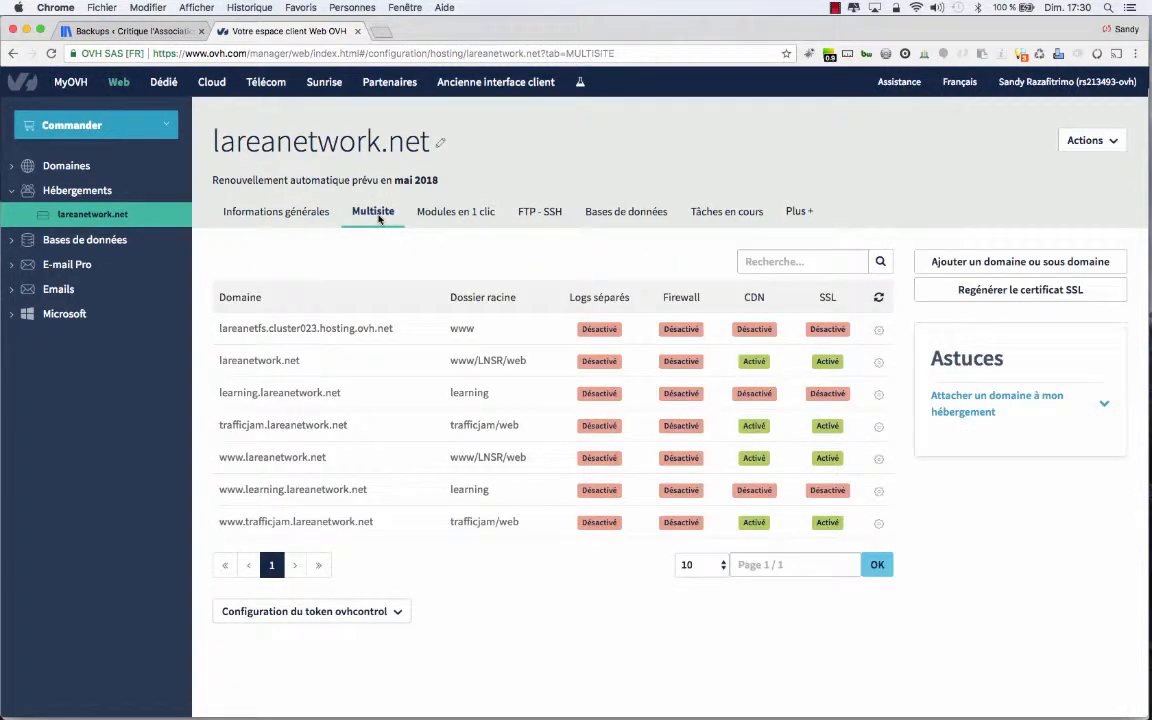
click(1000, 264)
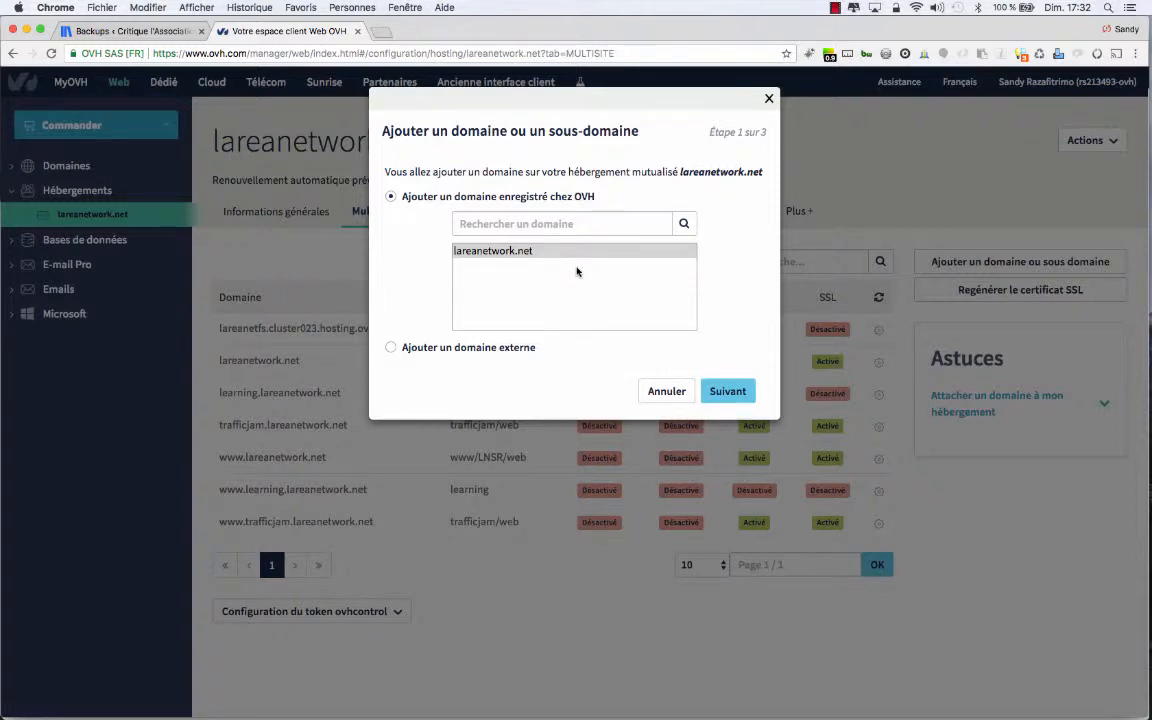
Choose lareanetwork.net as the parent domain and enter demo as the new subdomain.
click(525, 255)
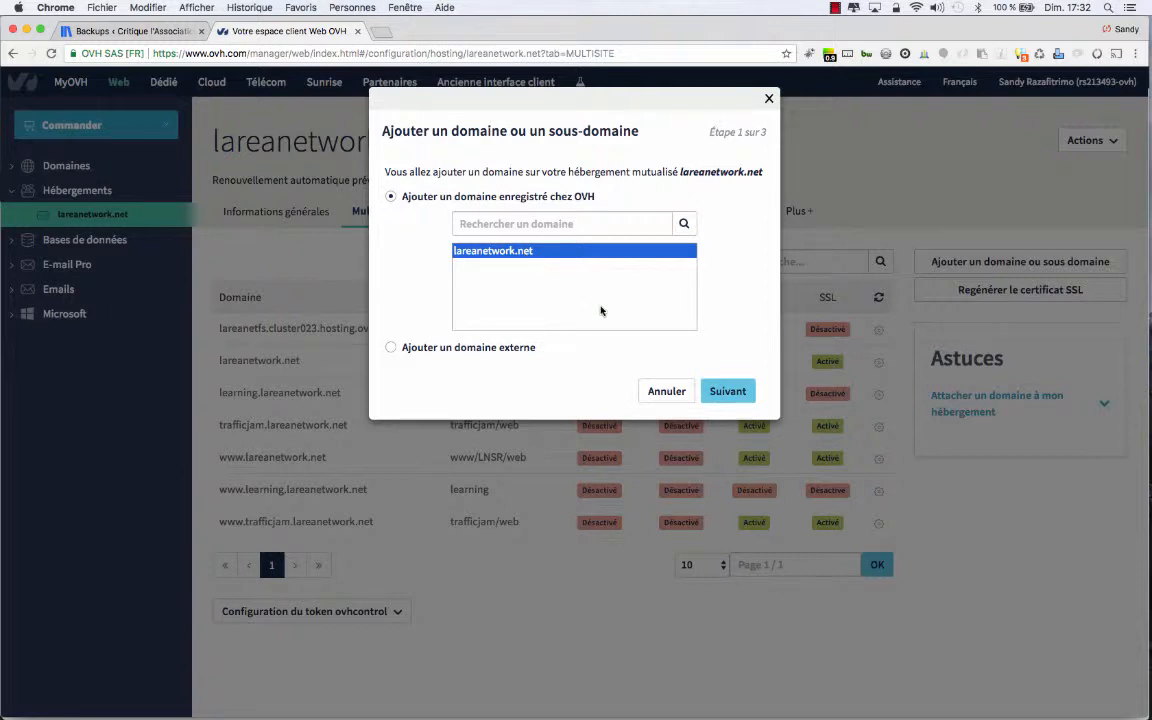
click(728, 391)
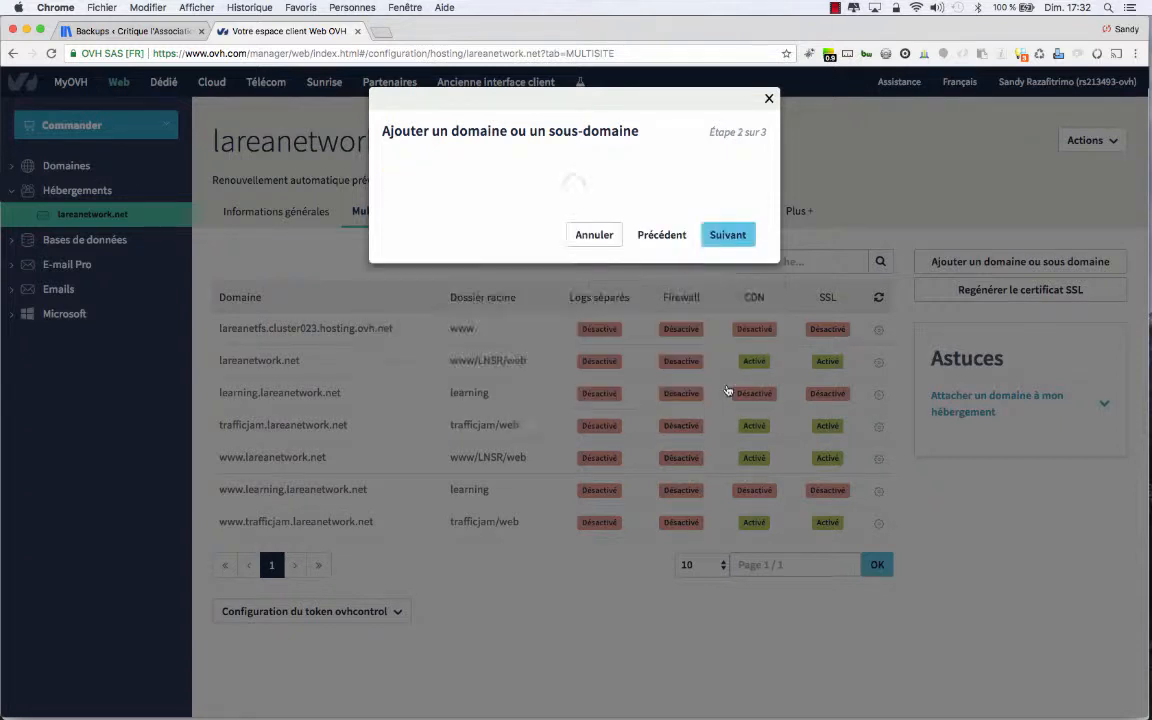
click(580, 201)
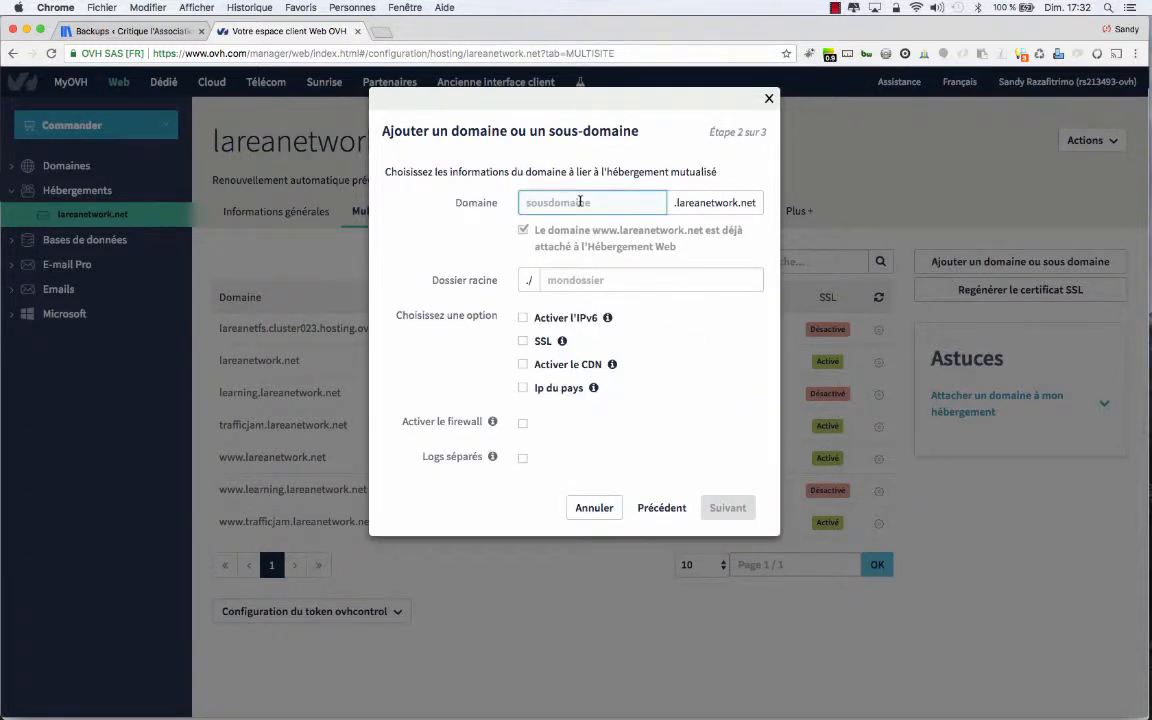
text(demo)
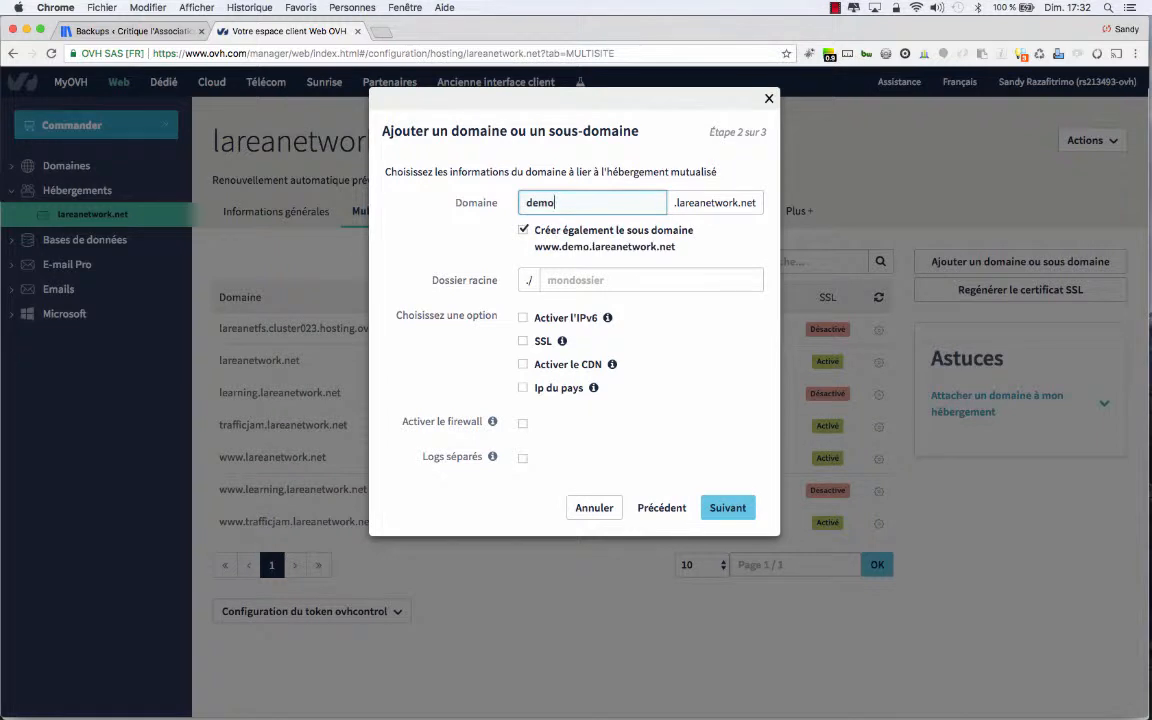
click(578, 280)
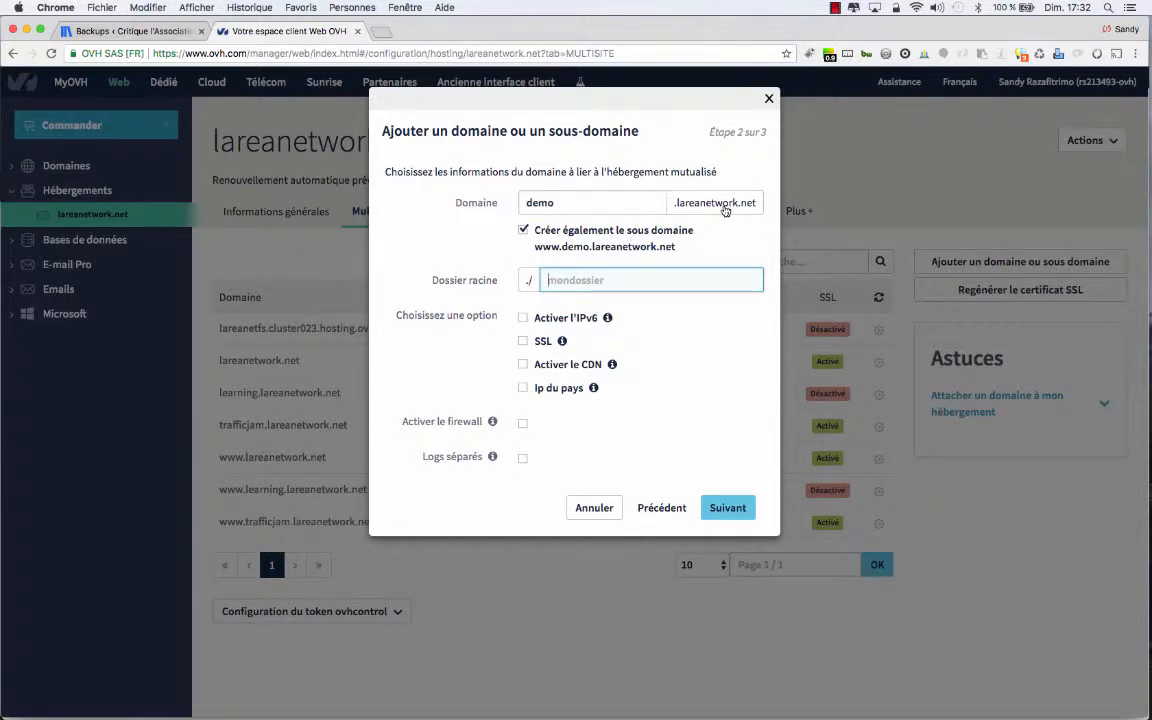
key(super+Tab)
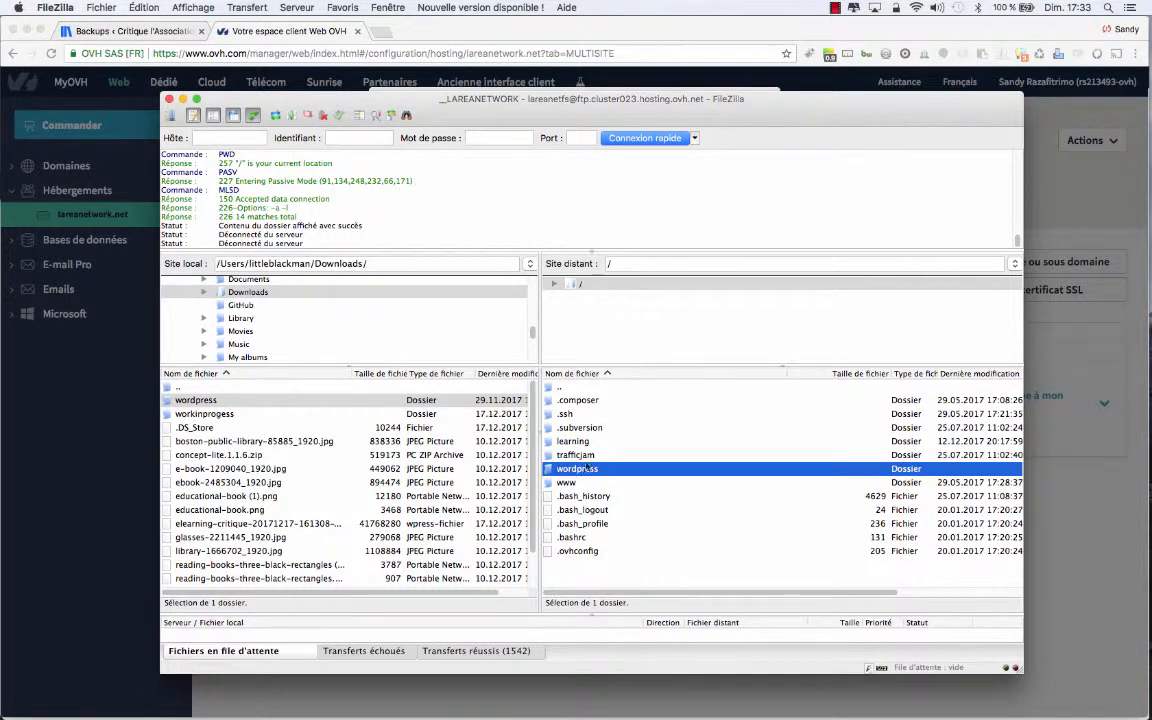
Check the remote wordpress folder in FileZilla and enter wordpress as the OVH root folder.
click(626, 265)
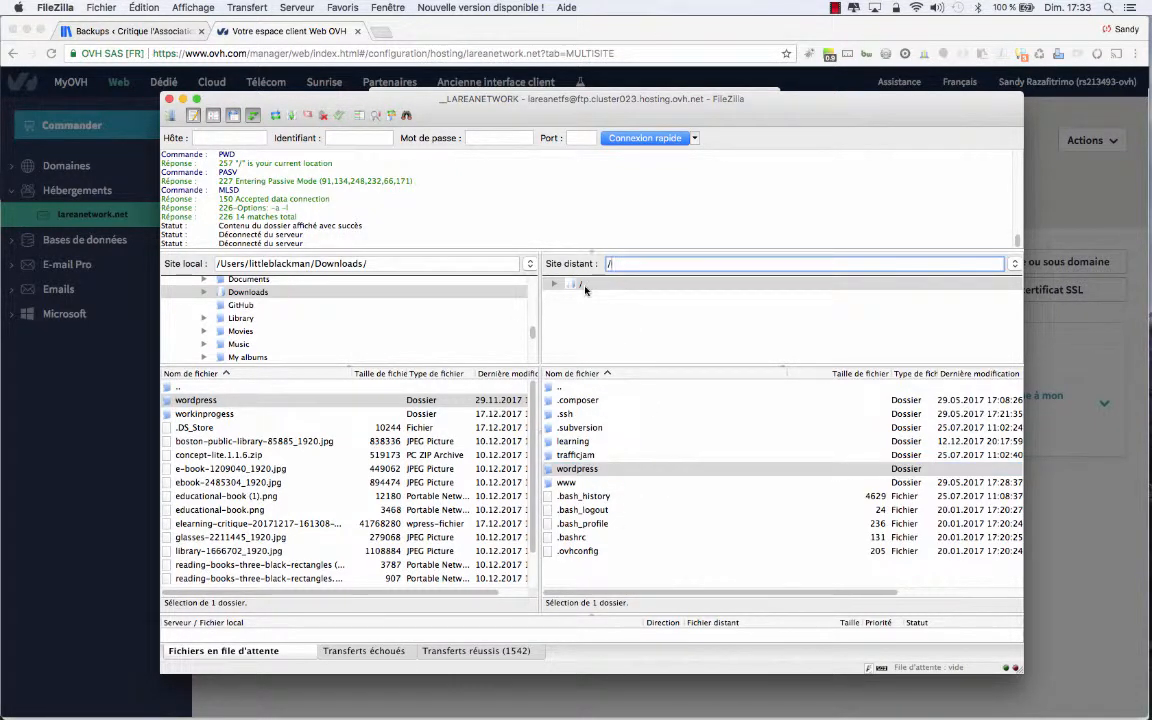
double_click(591, 470)
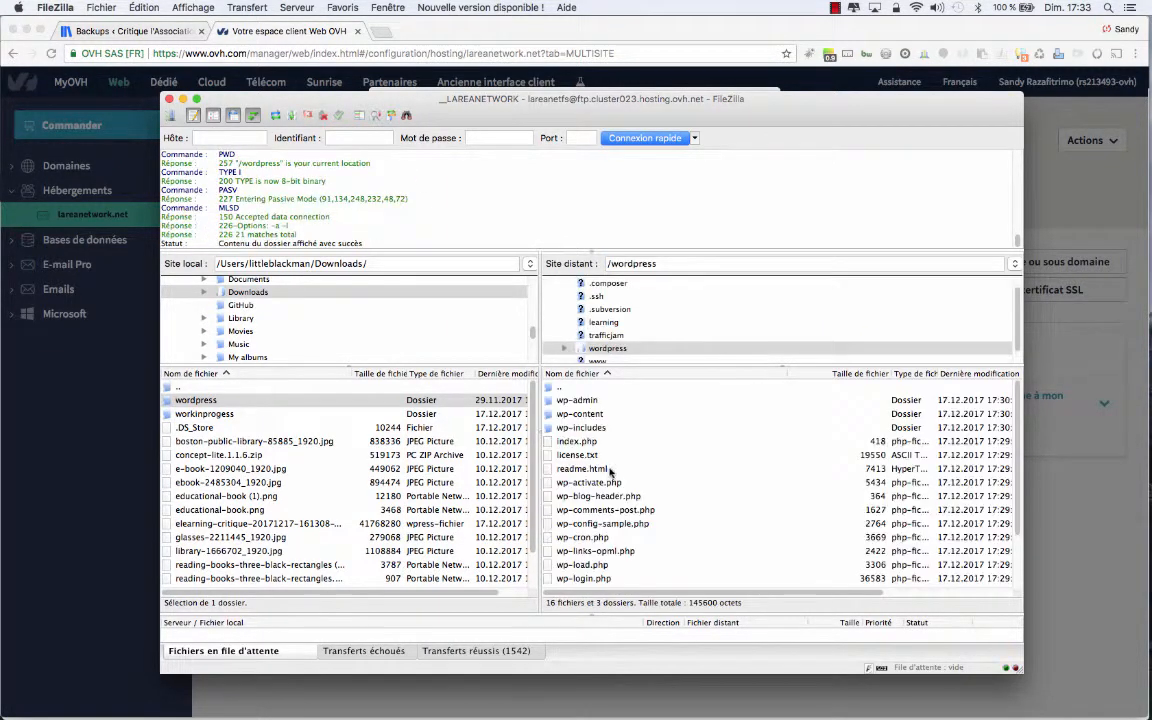
key(super+Tab)
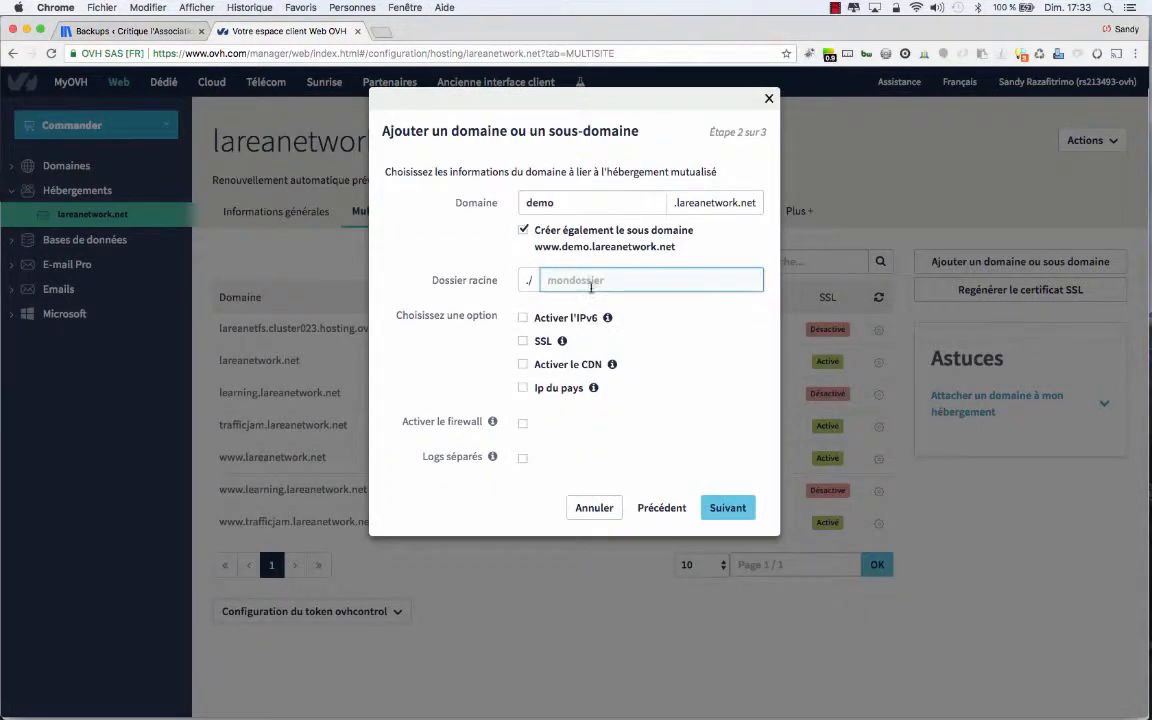
text(wordpress)
key(super+Tab)
Rename the server's wordpress folder to demo in FileZilla.
double_click(560, 388)
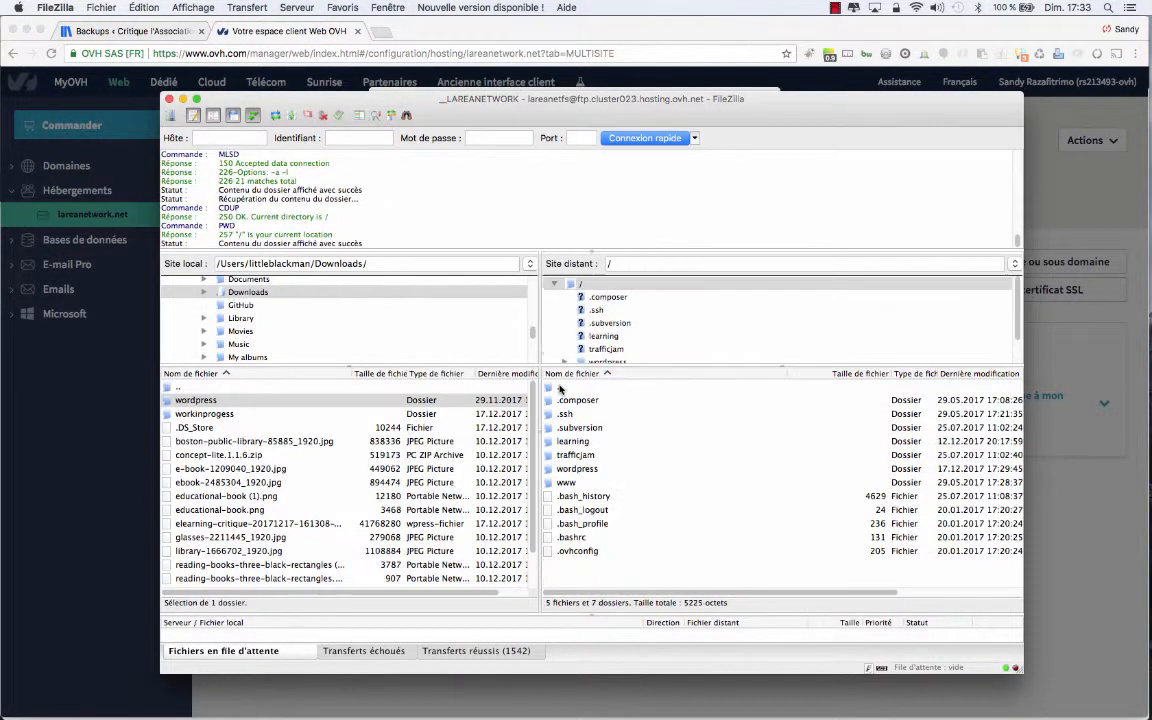
click(578, 471)
right_click(578, 474)
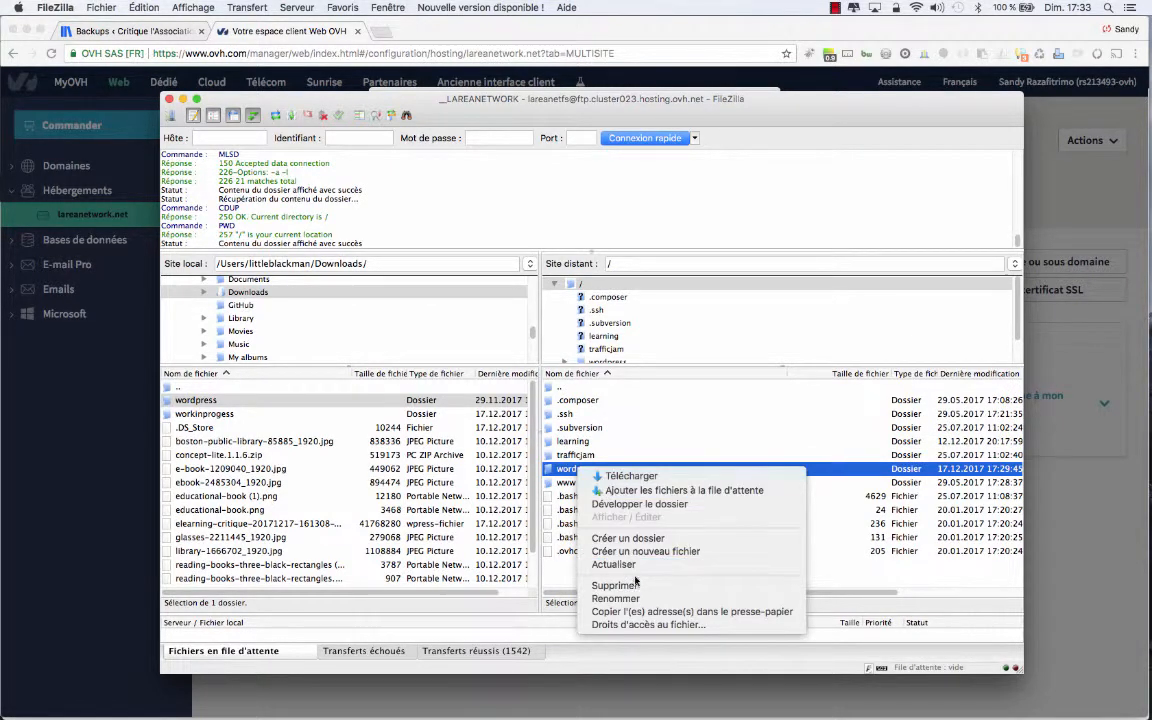
click(572, 542)
text(demo)
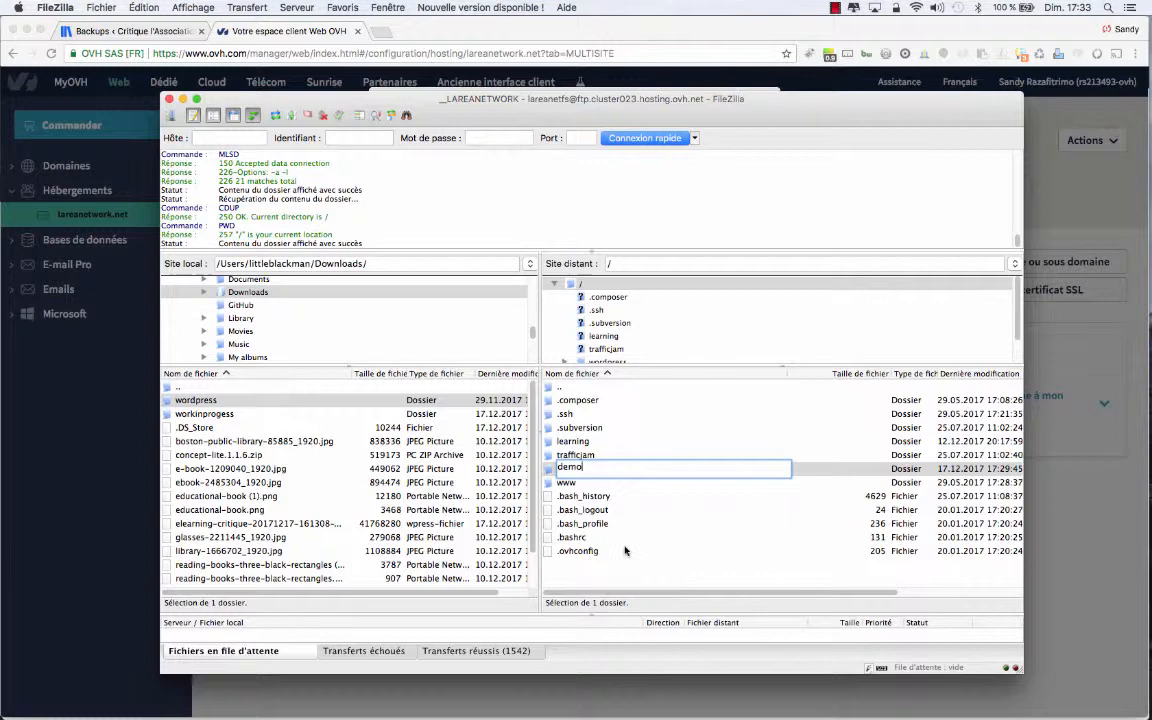
click(625, 550)
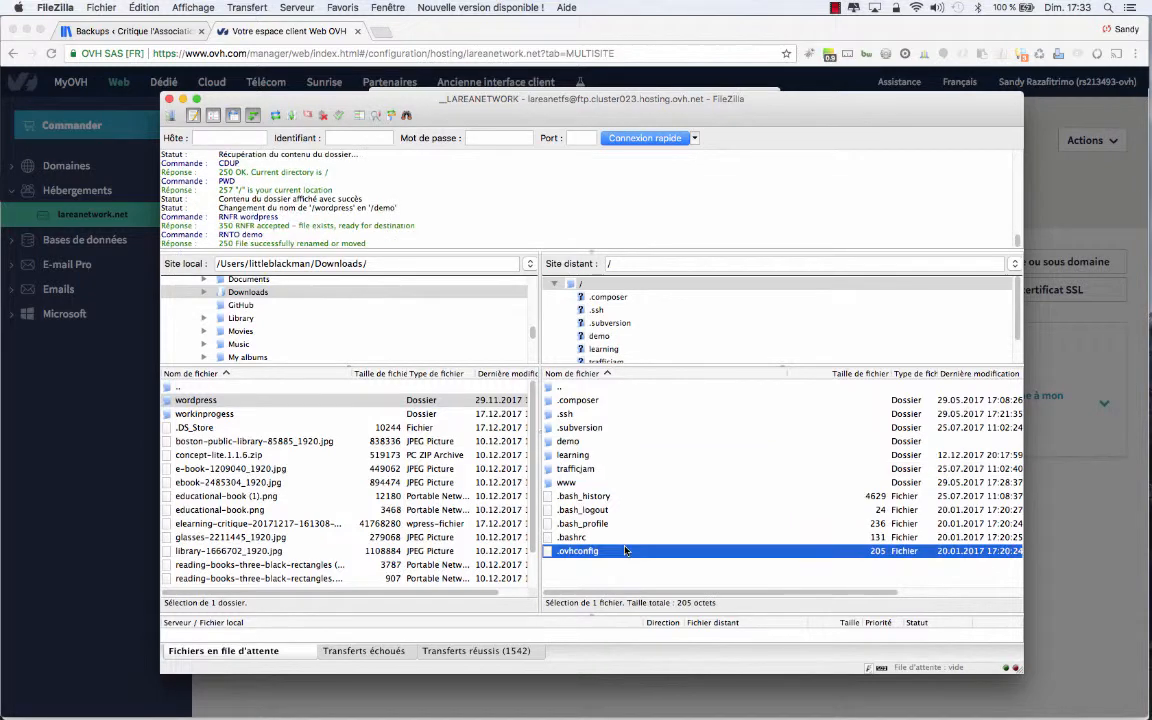
key(super+Tab)
double_click(591, 280)
Set the root folder to demo and confirm adding demo.lareanetwork.net with its www alias.
text(d)
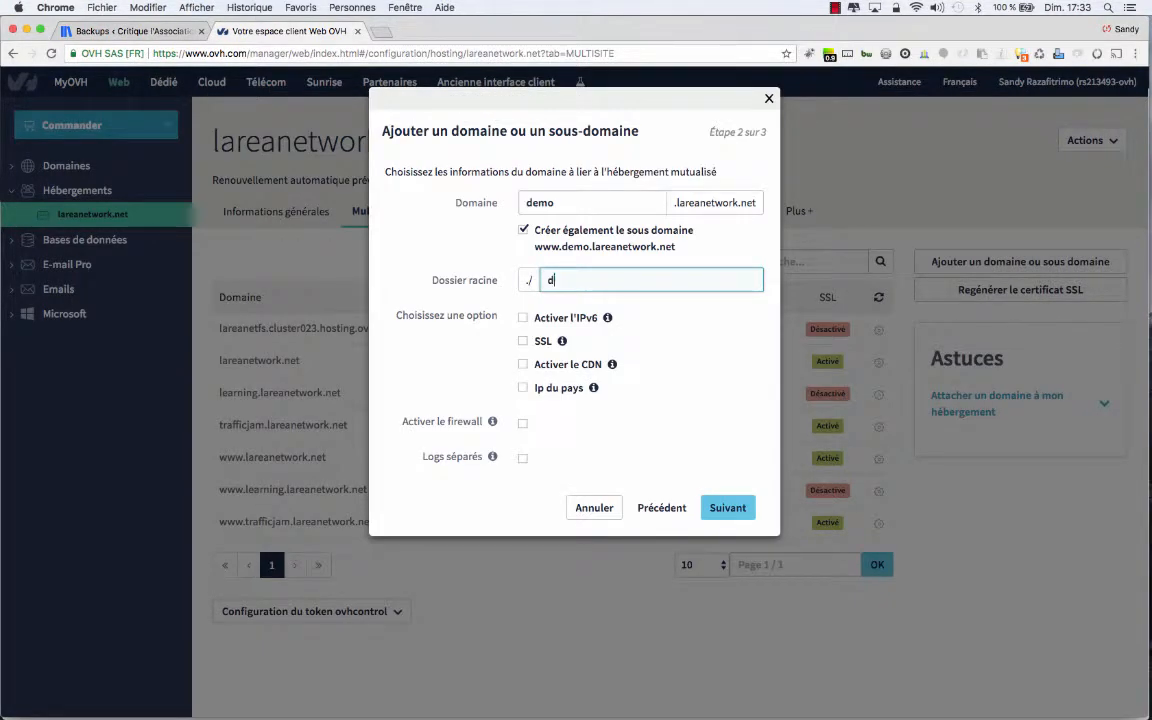
text(emo)
click(649, 429)
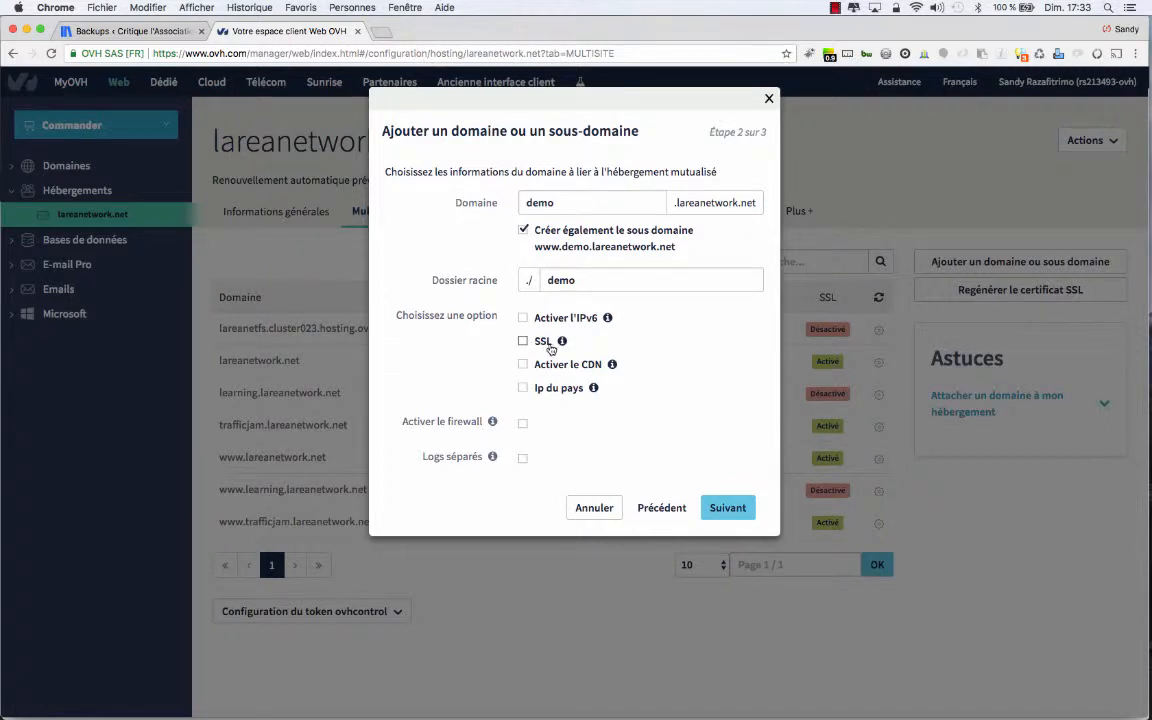
mouse_move(563, 347)
mouse_move(613, 368)
mouse_move(594, 392)
click(705, 508)
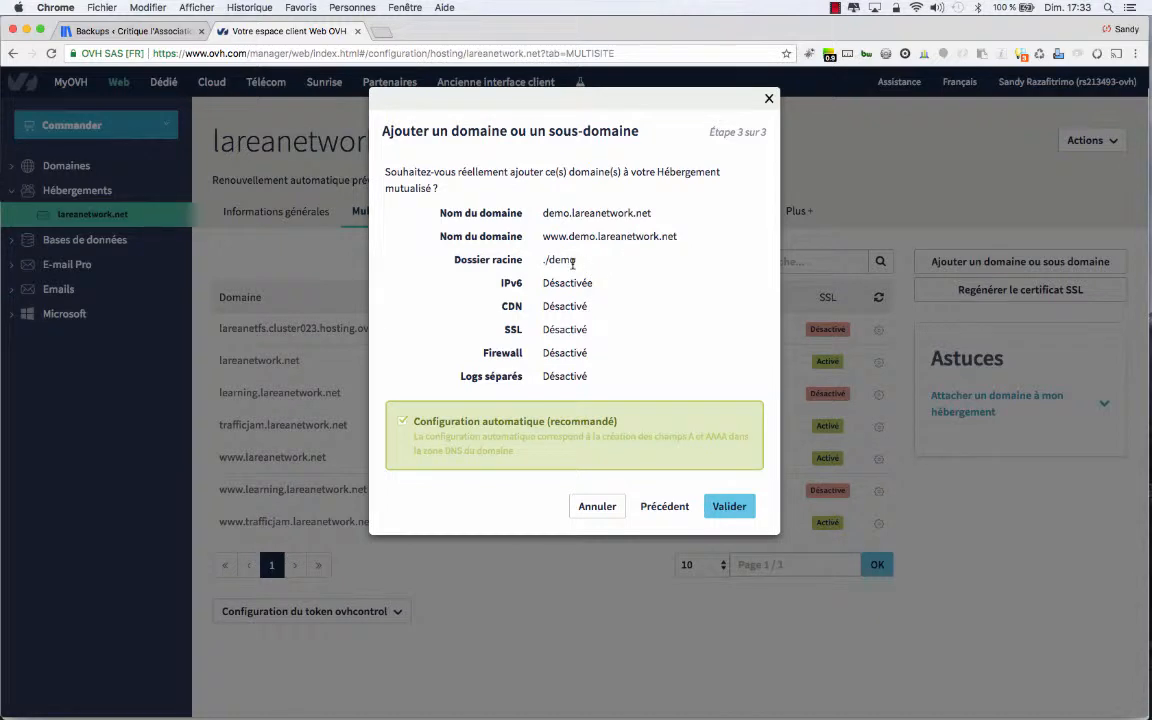
click(724, 508)
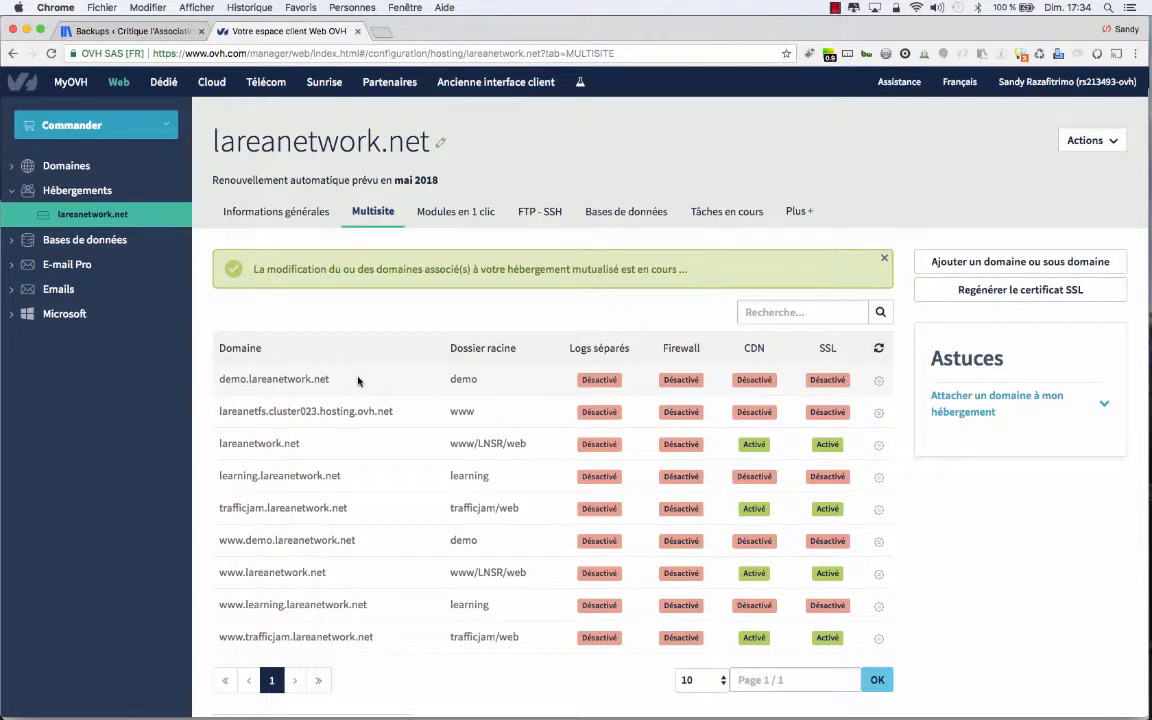
Copy demo.lareanetwork.net from the Multisite table and load it in a new browser tab.
drag(358, 380, 226, 373)
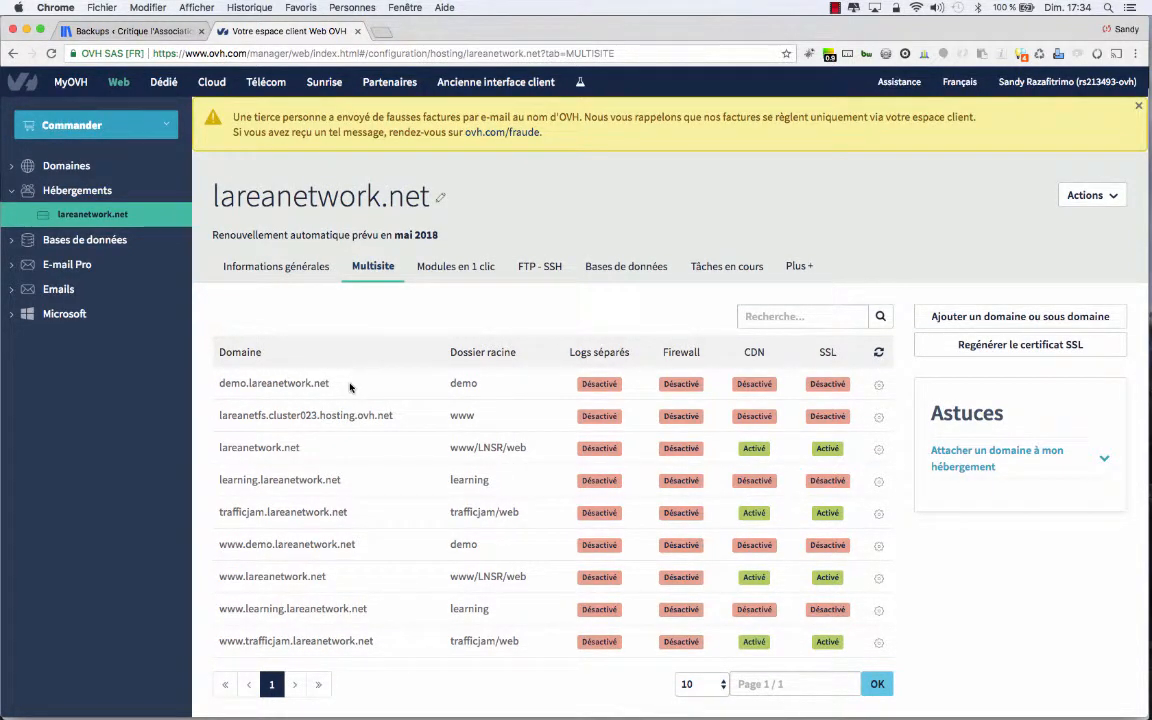
drag(305, 384, 222, 385)
key(super+c)
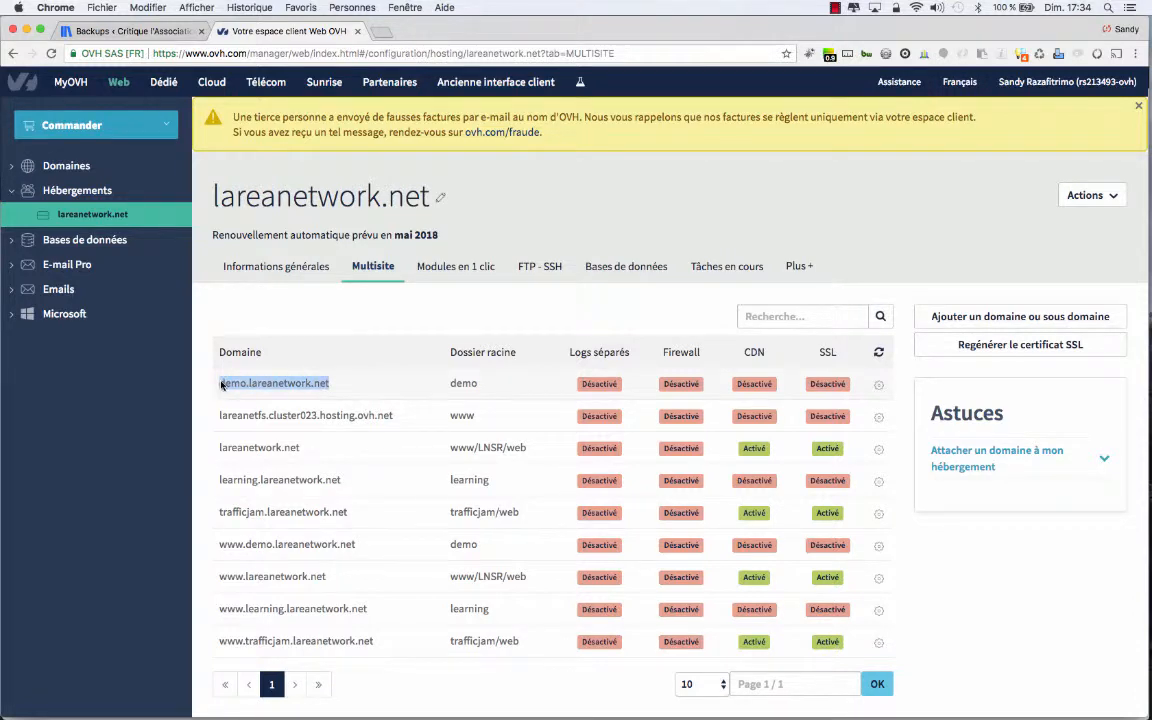
click(386, 33)
key(super+v)
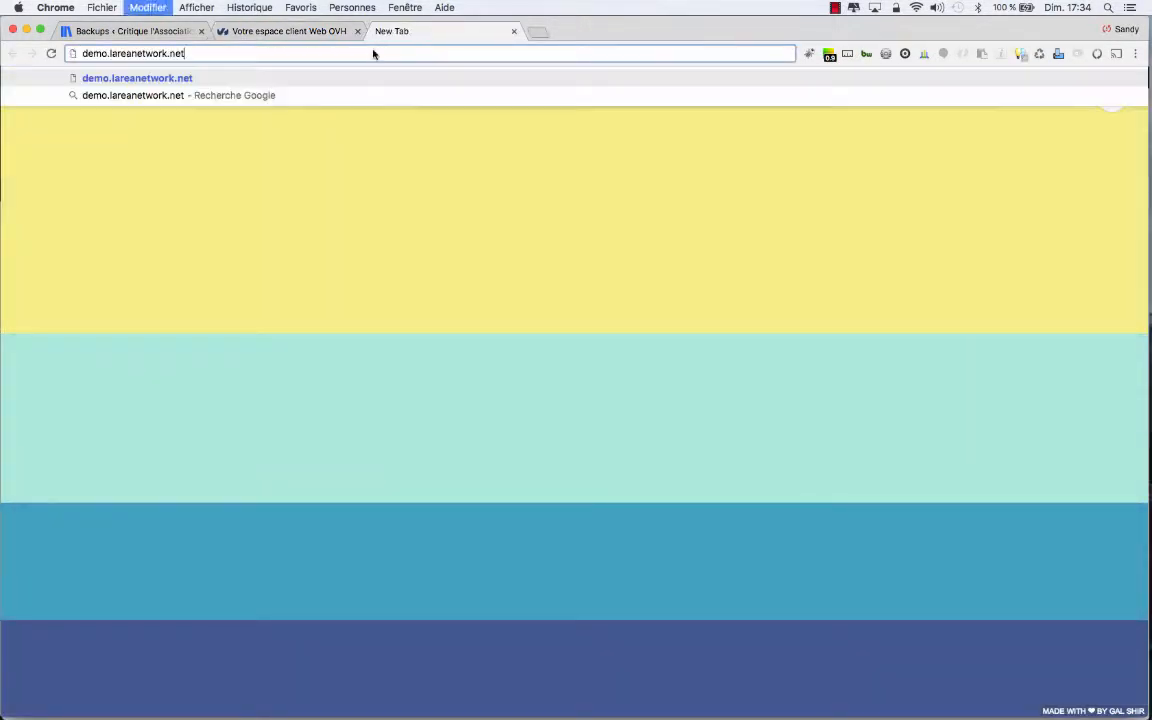
key(Return)
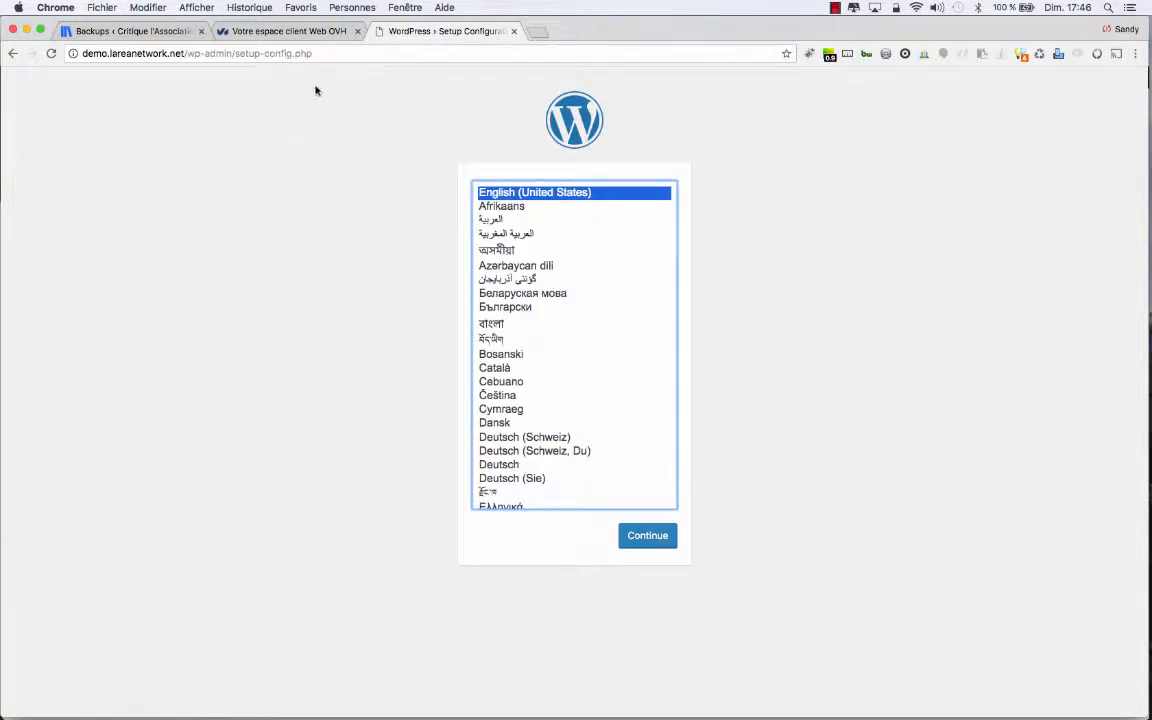
Reload the demo setup page, browse its language list, then return to the Critique l'Association backups tab.
click(325, 60)
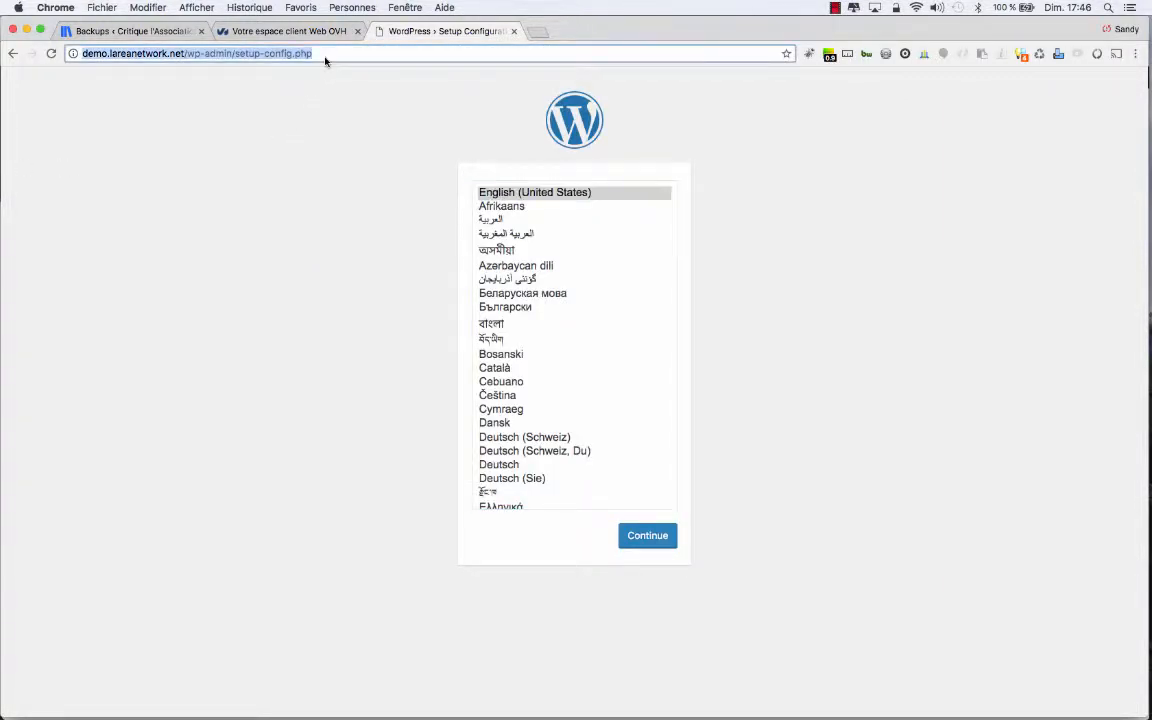
key(Return)
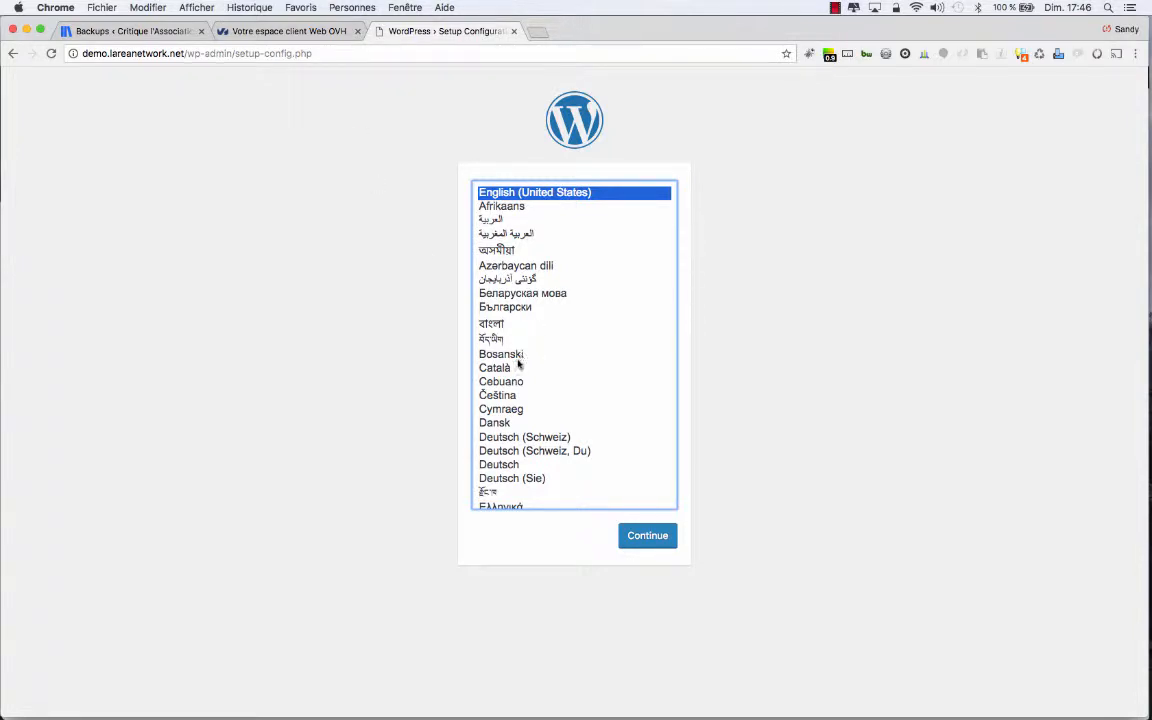
scroll(555, 424, down, 3)
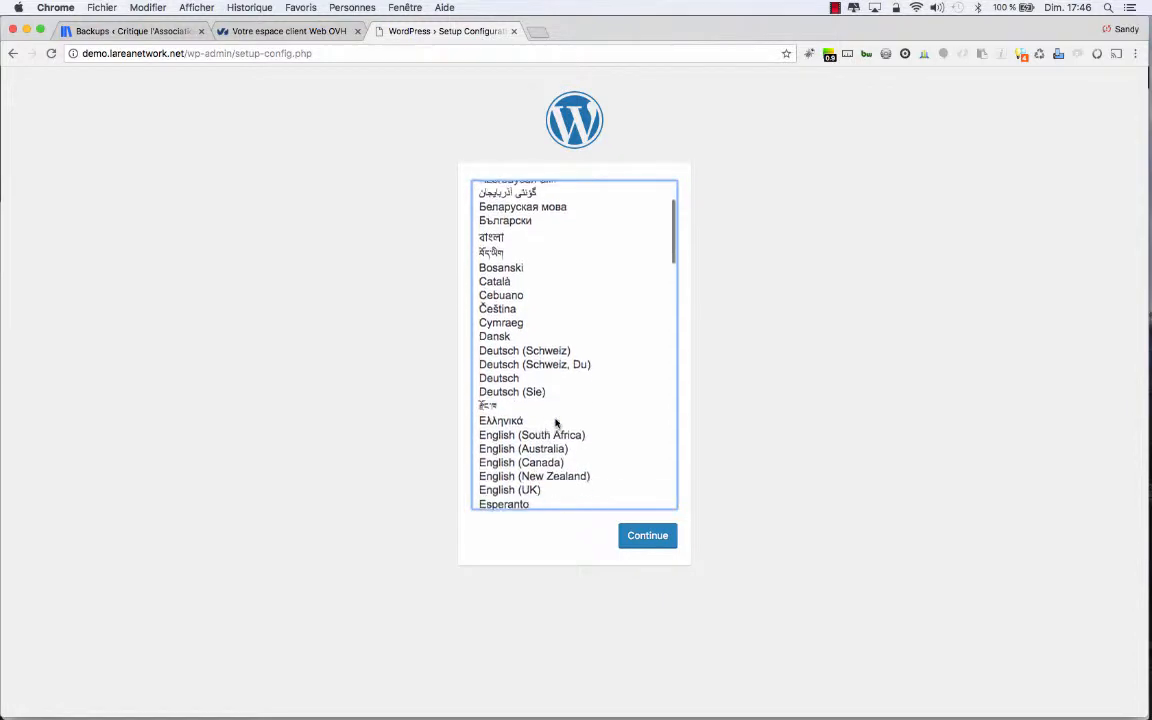
scroll(557, 424, up, 2)
scroll(557, 424, up, 1)
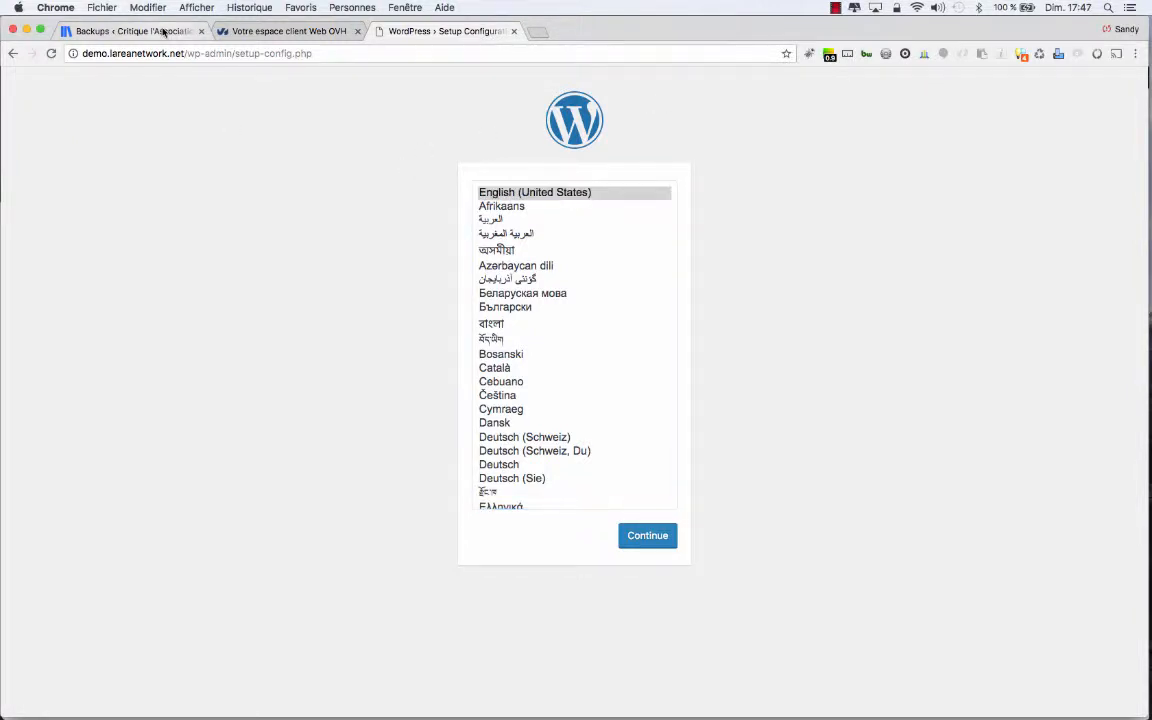
click(163, 31)
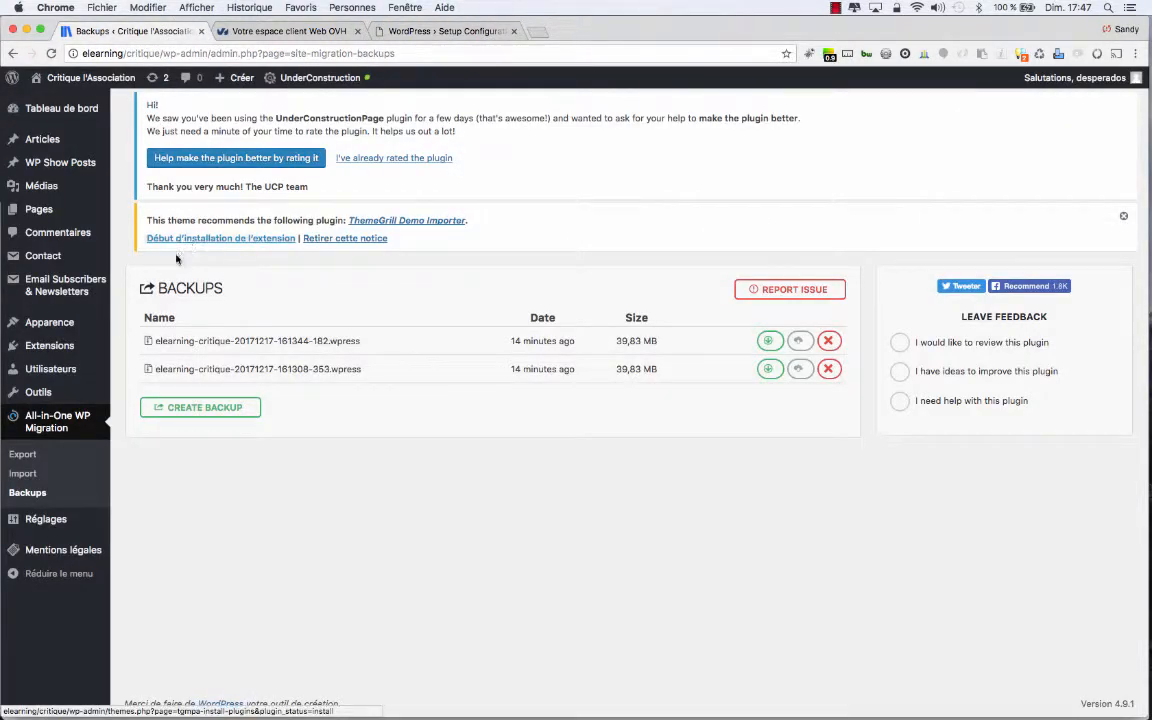
Start a new MySQL 5.6 SQL Perso database from the hosting's Databases section.
click(285, 31)
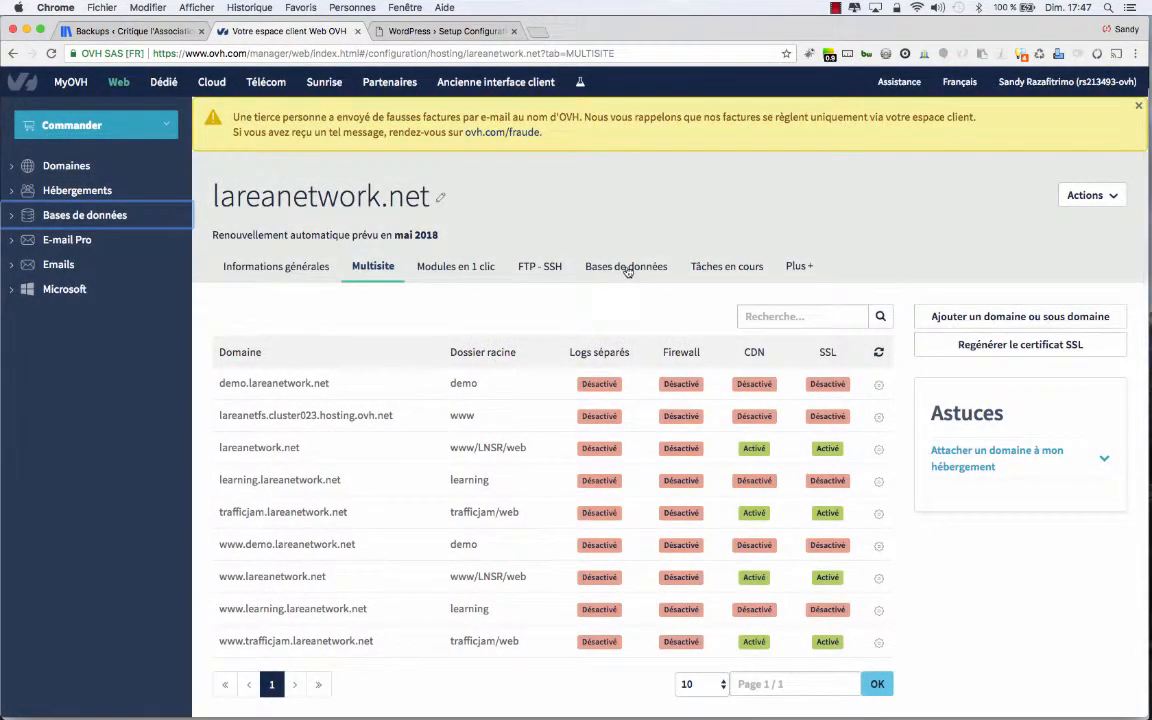
click(627, 268)
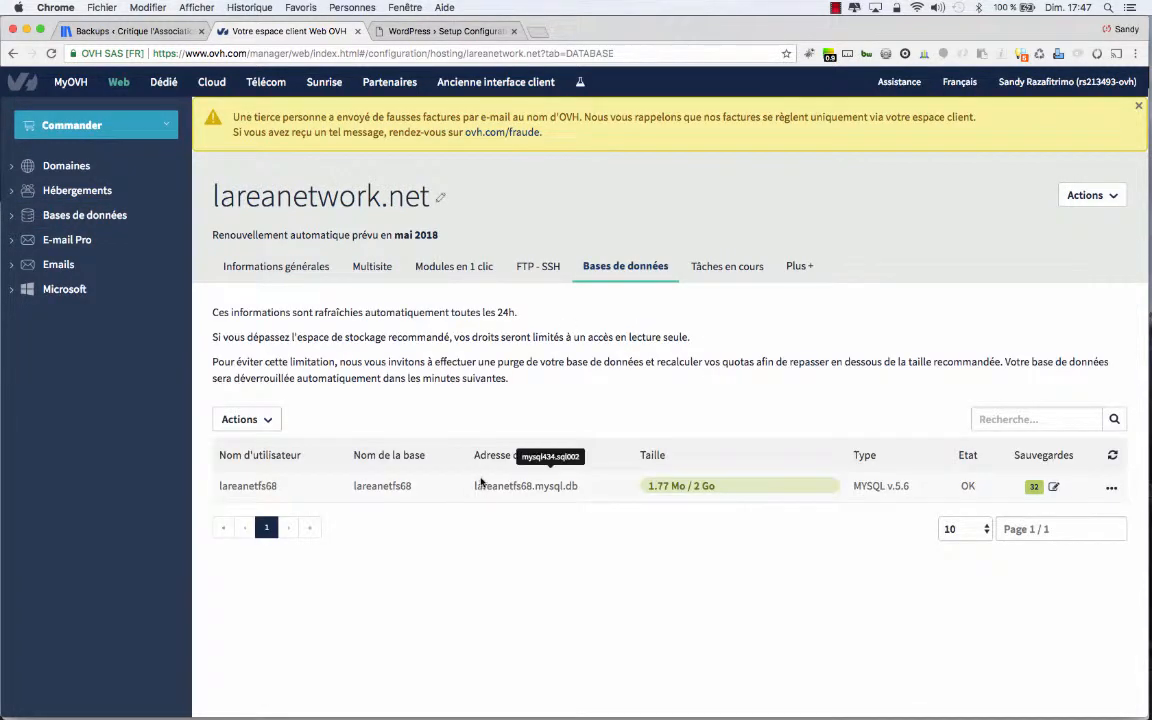
click(266, 420)
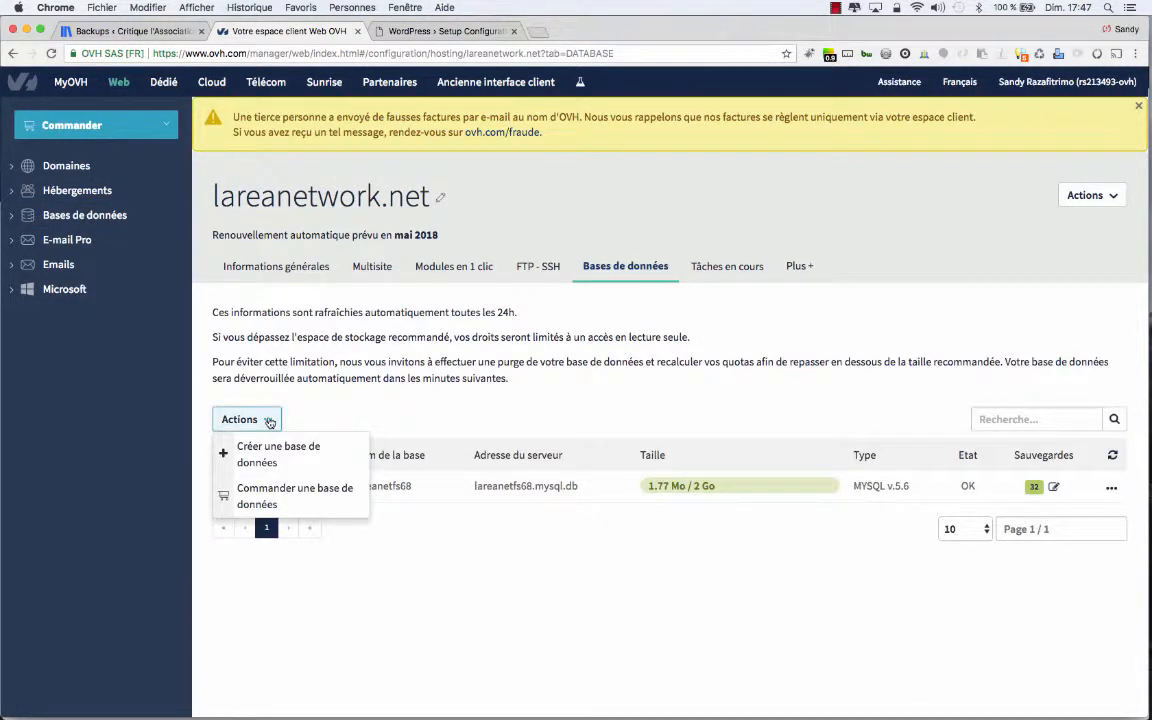
click(258, 450)
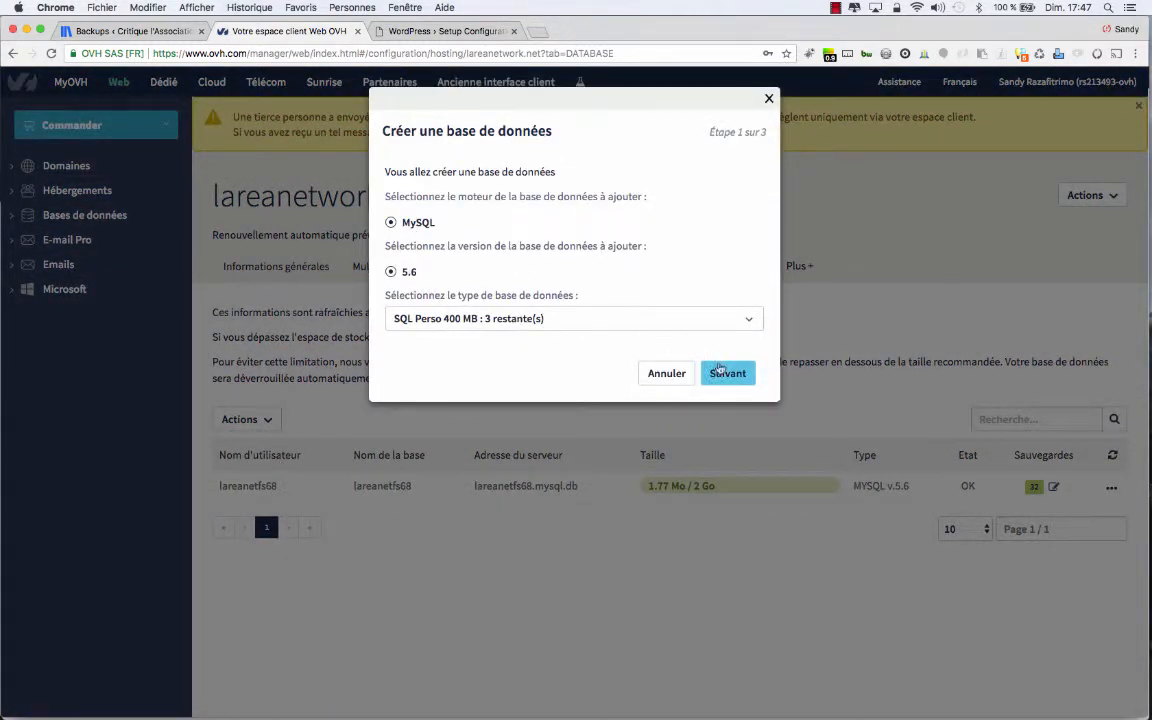
click(728, 373)
Set the database user suffix demowp and a database password.
click(499, 257)
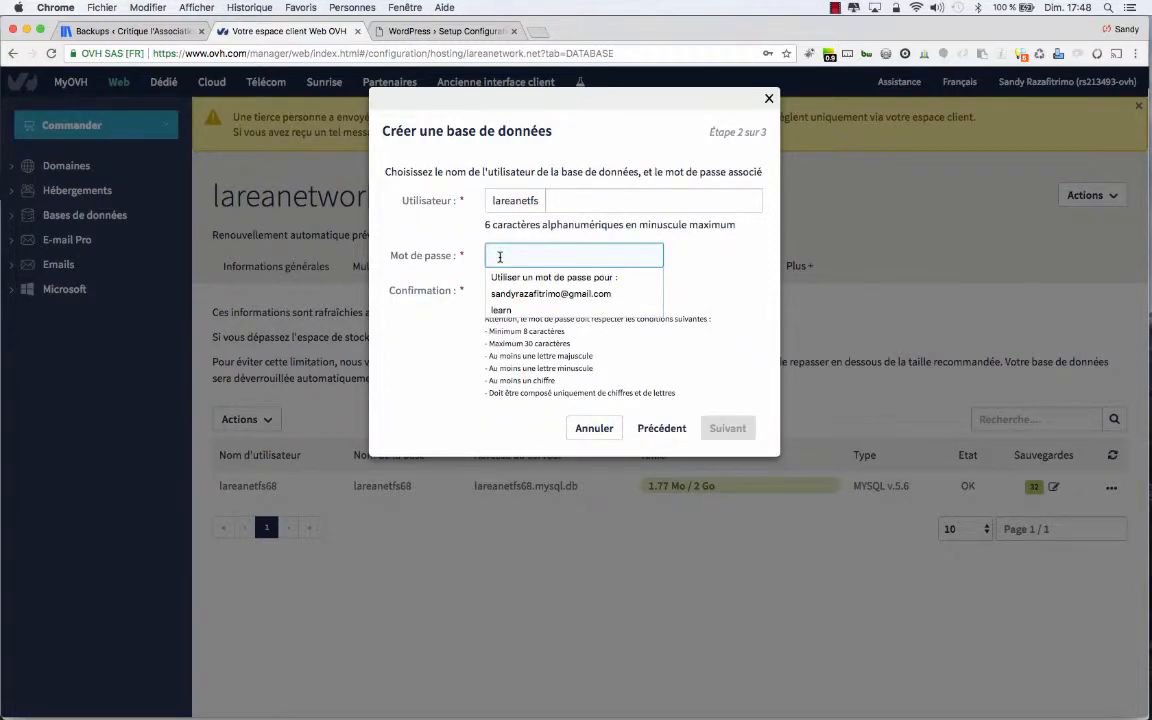
text(•••••)
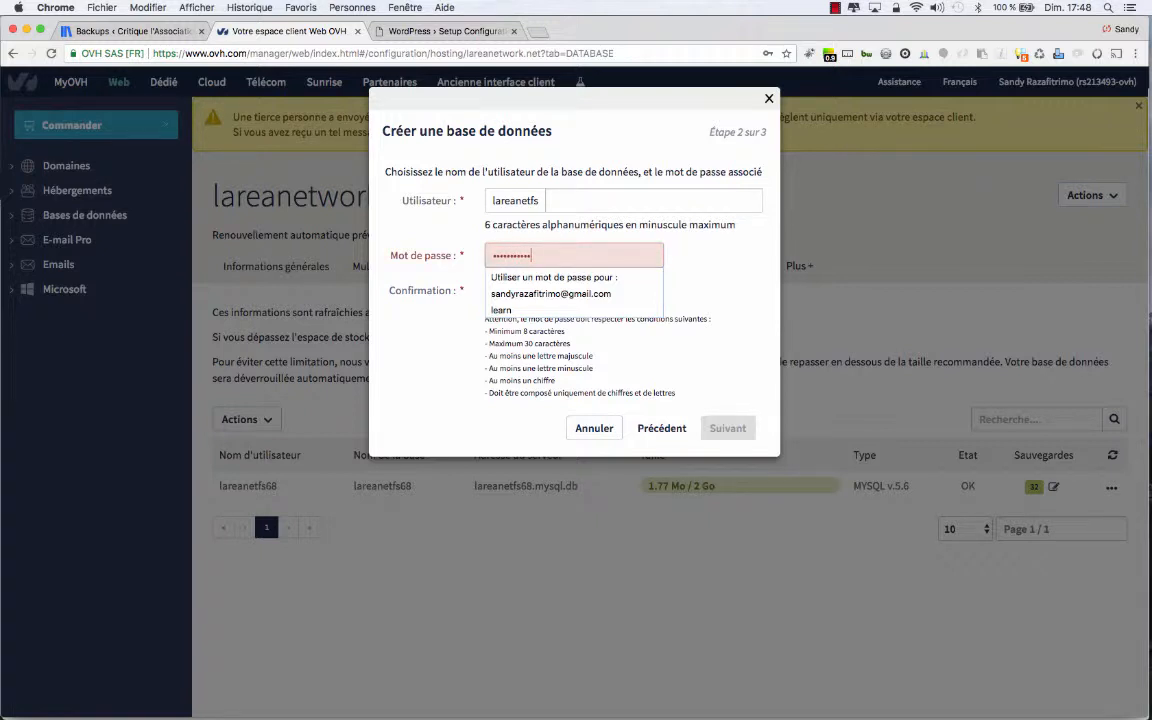
text(•••••)
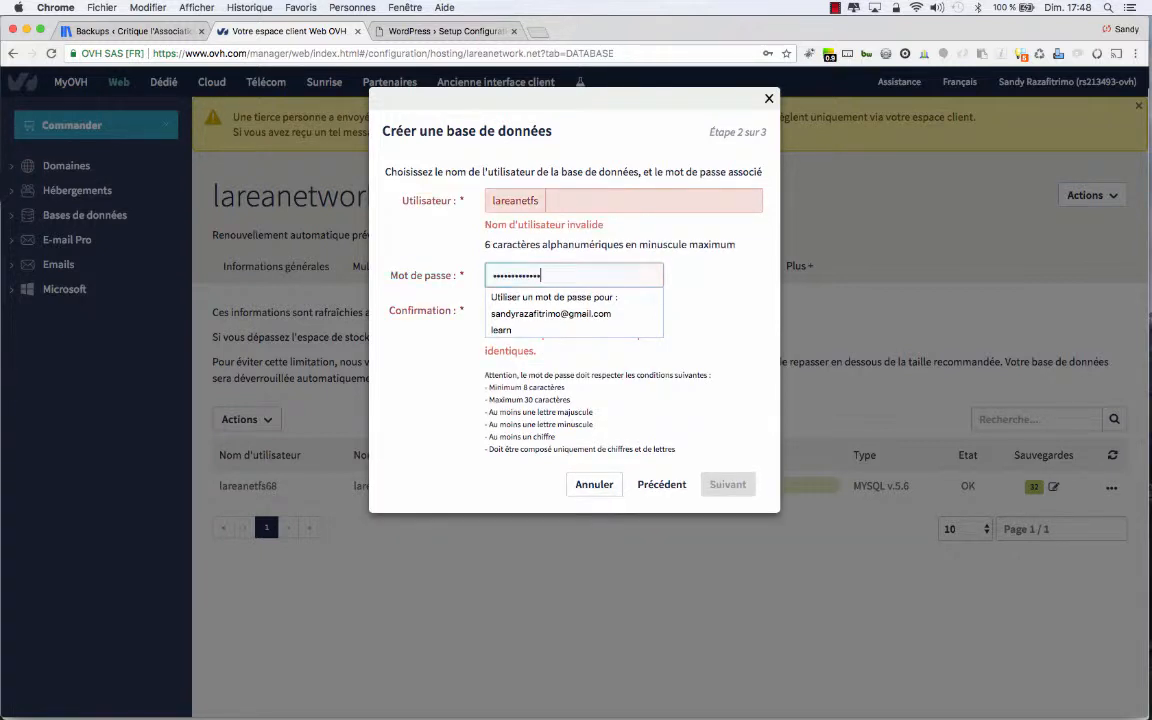
key(Tab)
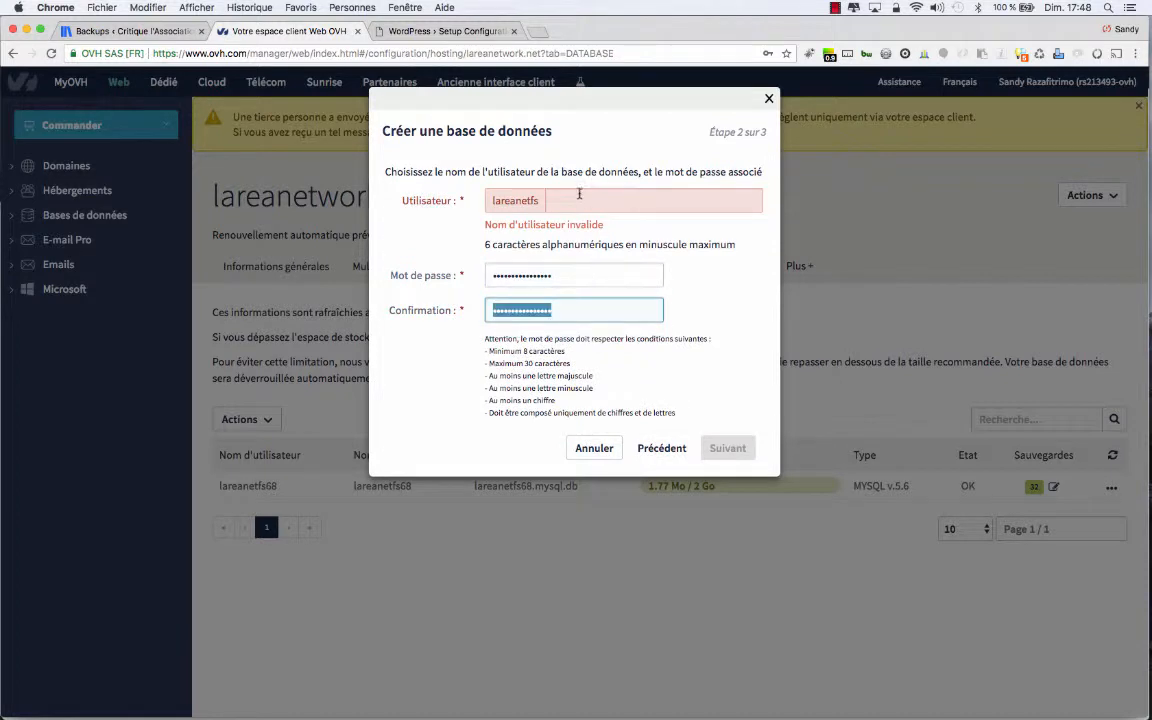
click(578, 195)
text(del)
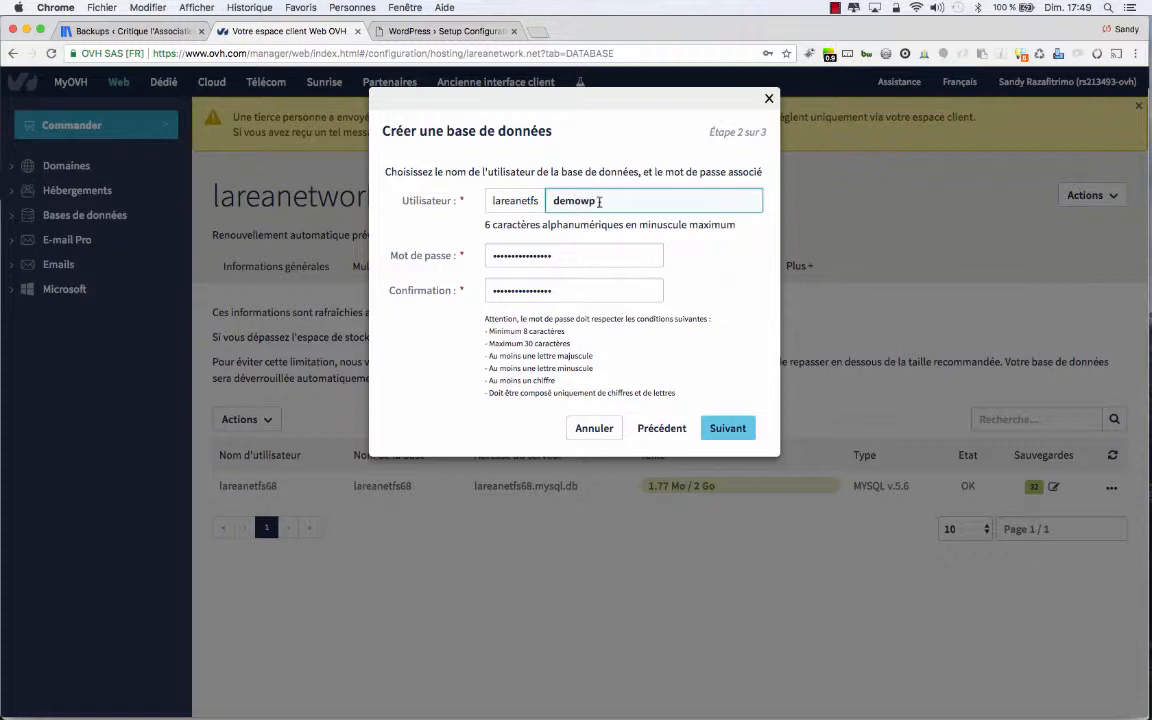
click(711, 280)
double_click(603, 199)
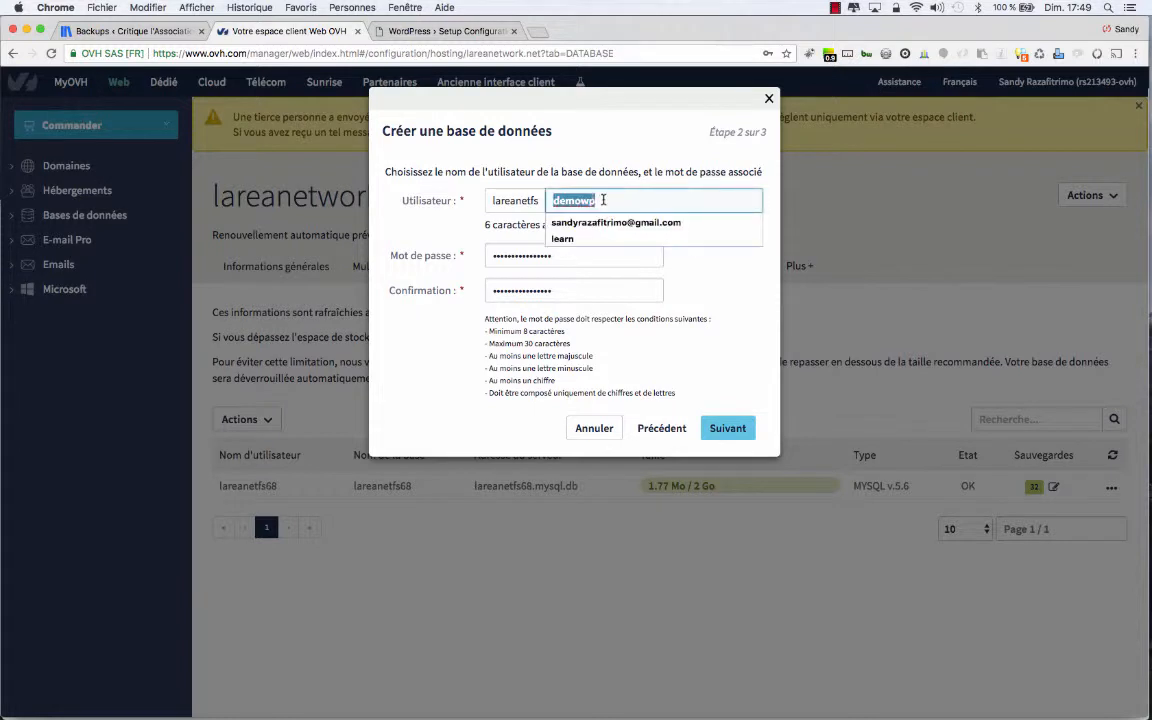
key(super+c)
click(697, 347)
Copy the full username lareanetfsdemowp from the summary and confirm the database creation.
click(727, 429)
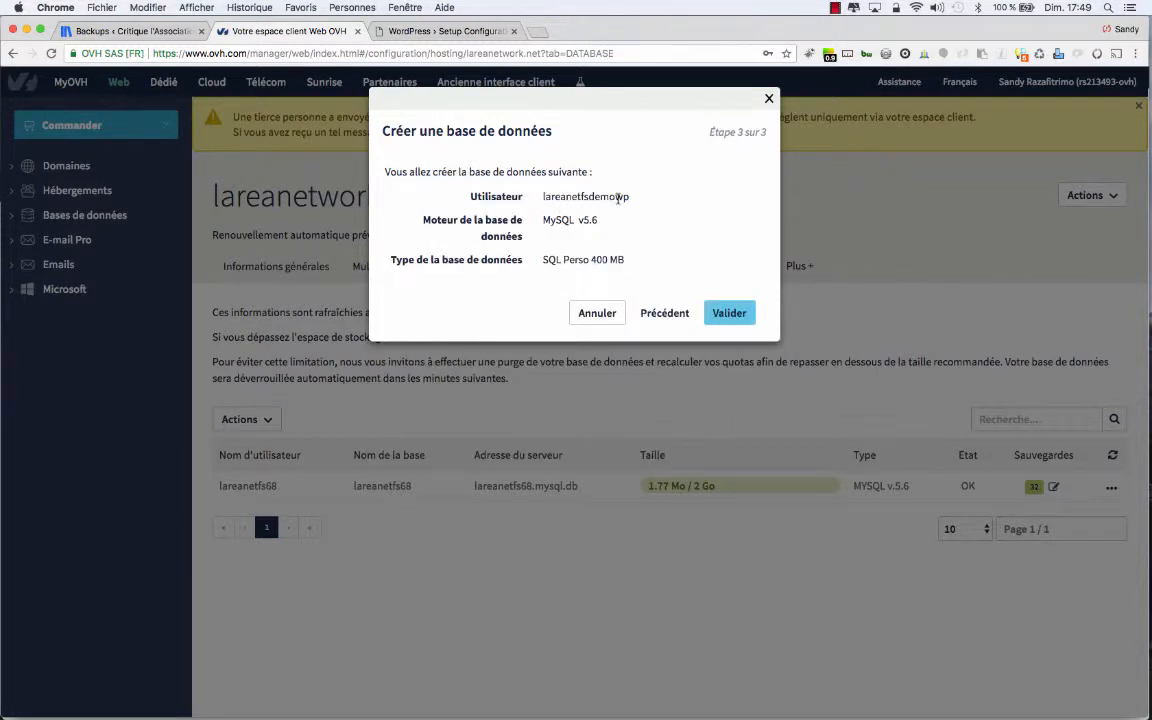
drag(629, 197, 540, 197)
key(super+c)
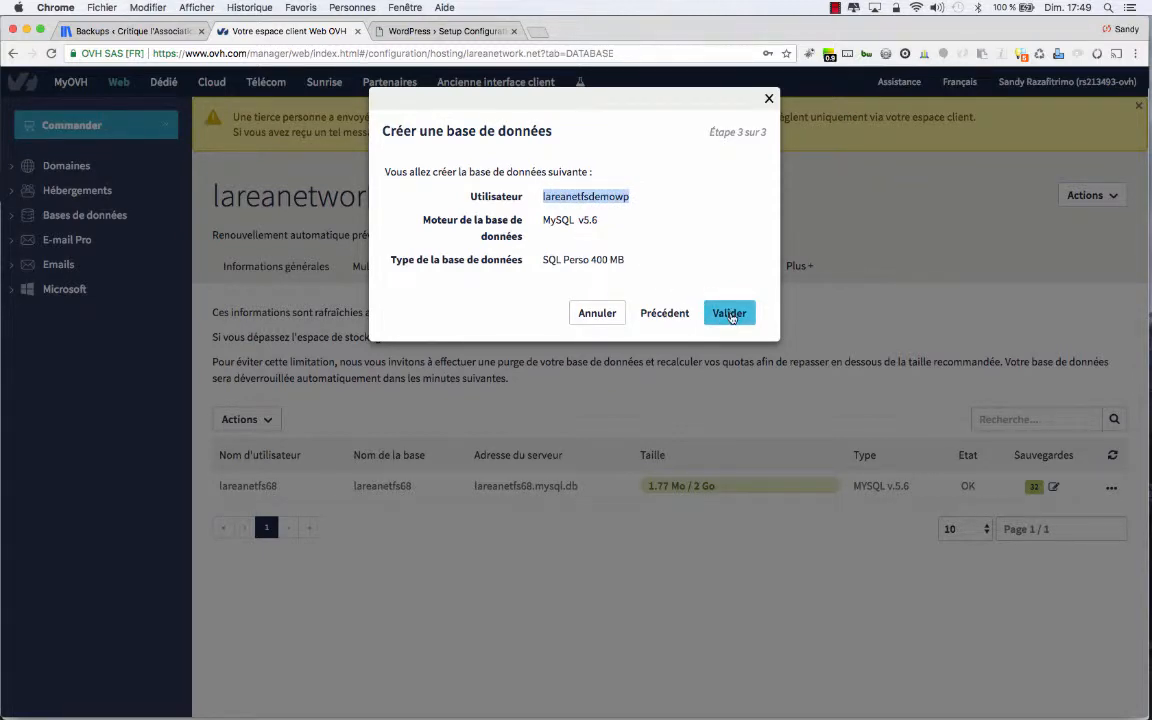
click(729, 314)
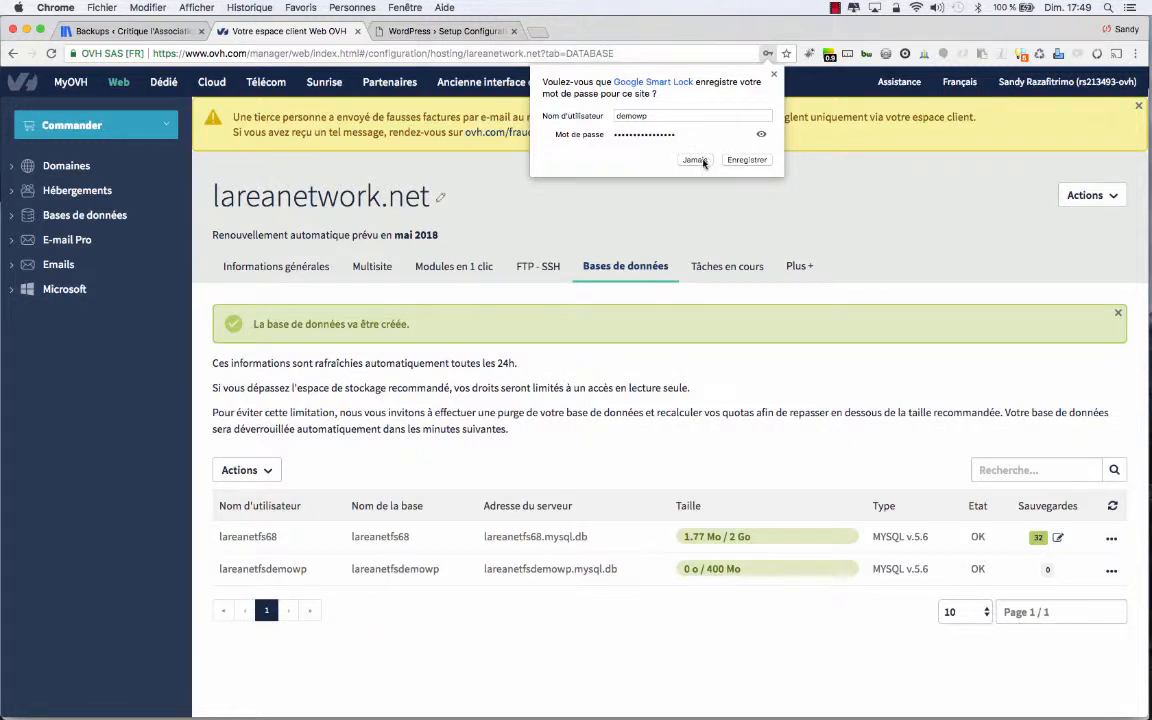
Choose Français as the WordPress setup language and proceed to the database form.
click(390, 30)
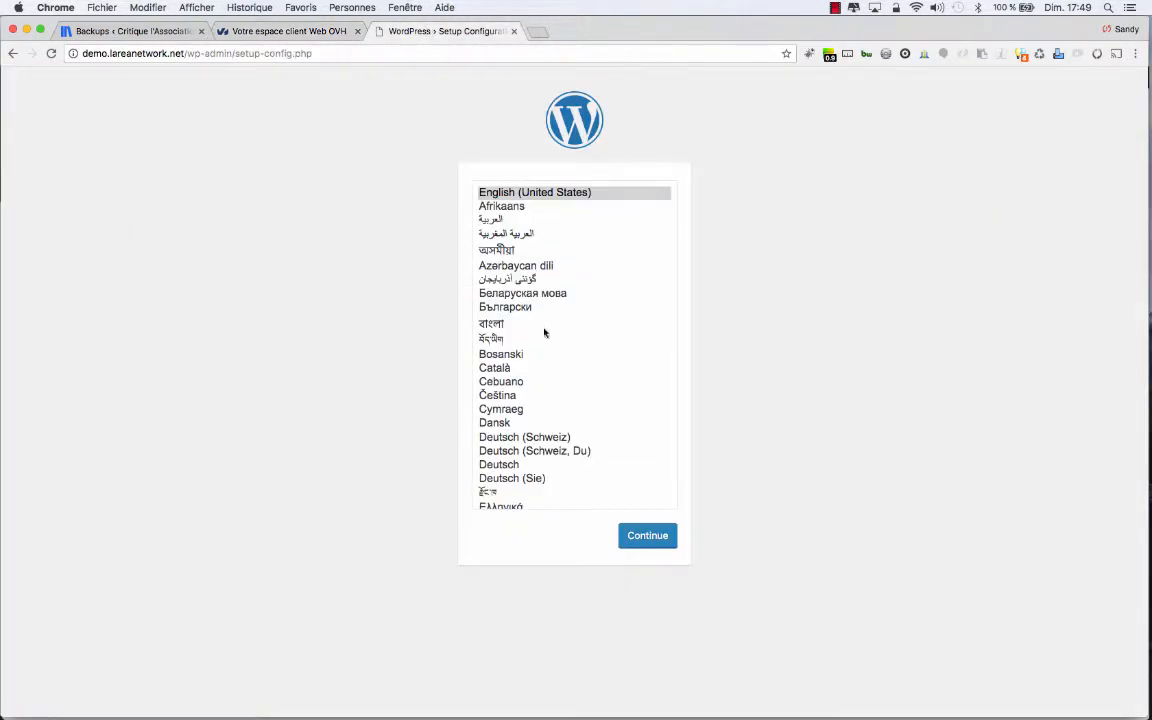
scroll(528, 381, down, 5)
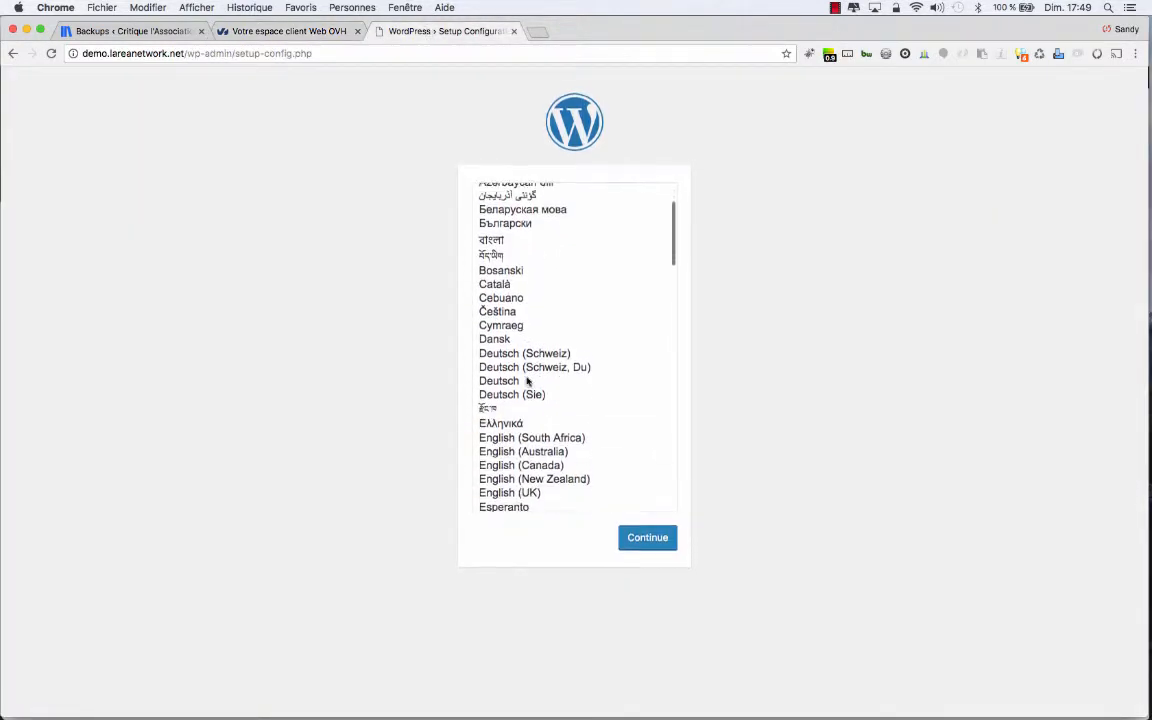
scroll(523, 424, down, 4)
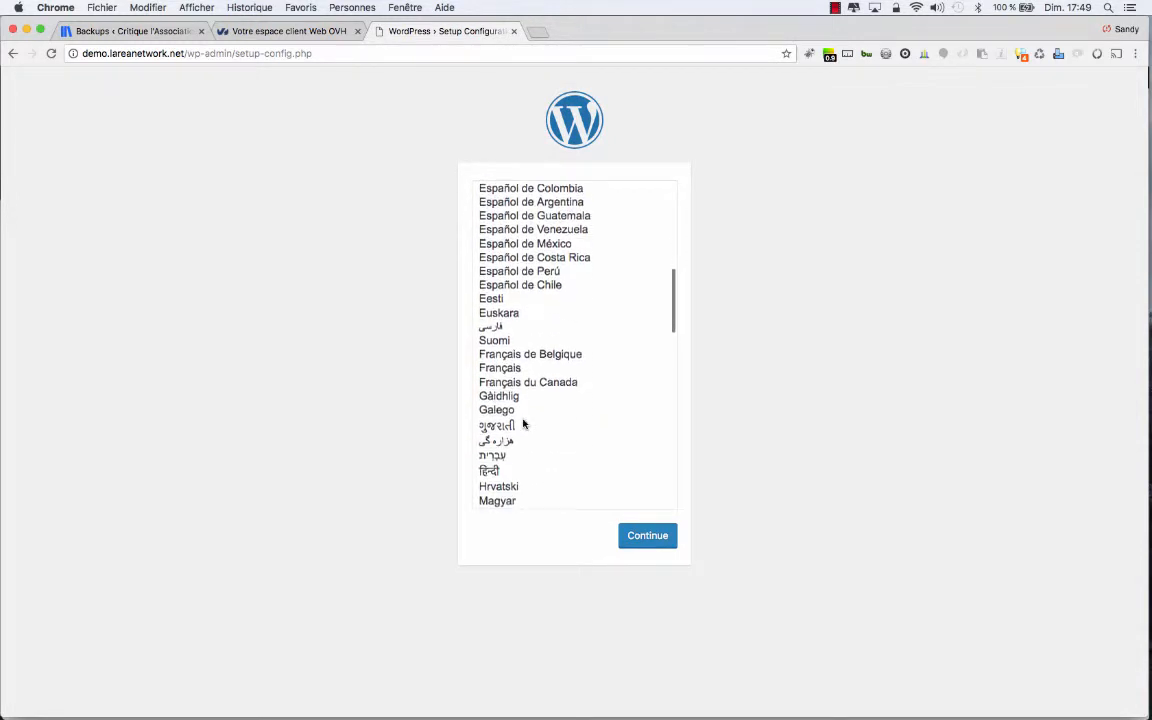
click(517, 370)
click(641, 544)
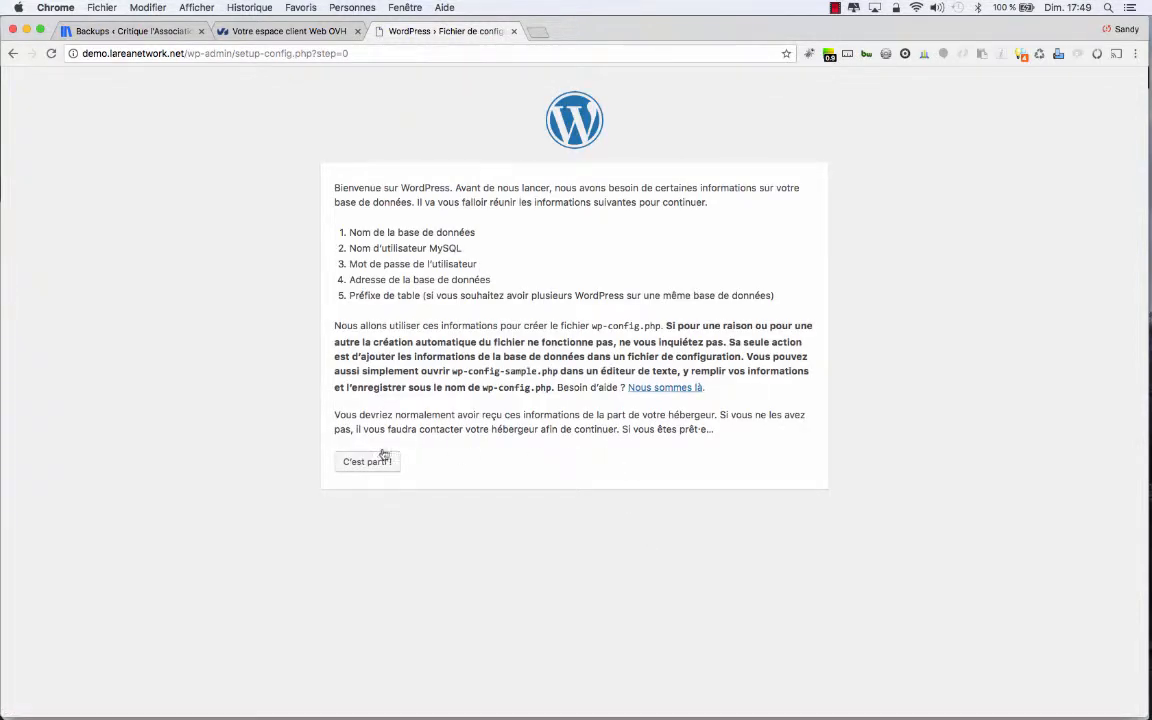
click(375, 462)
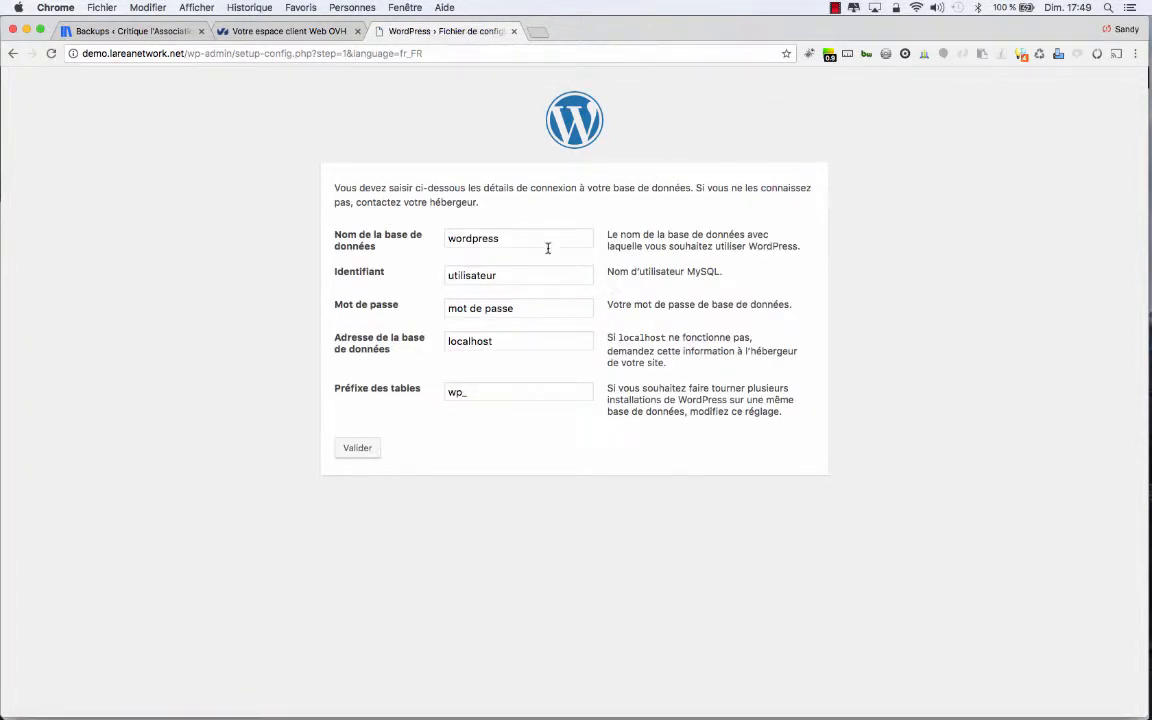
Replace the default database name with lareanetfsdemowp copied from OVH.
click(272, 28)
drag(441, 569, 351, 569)
click(445, 31)
click(501, 240)
double_click(501, 240)
key(super+v)
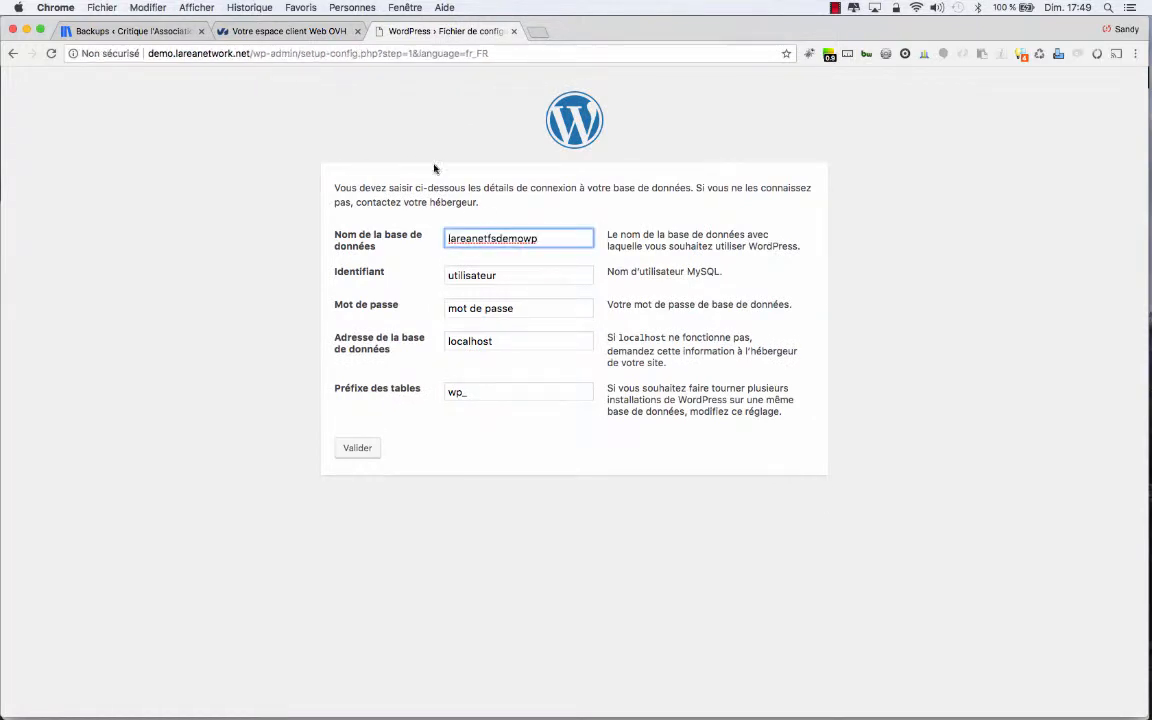
Set the database username lareanetfsdemowp, enter the database password and submit the connection details.
click(305, 33)
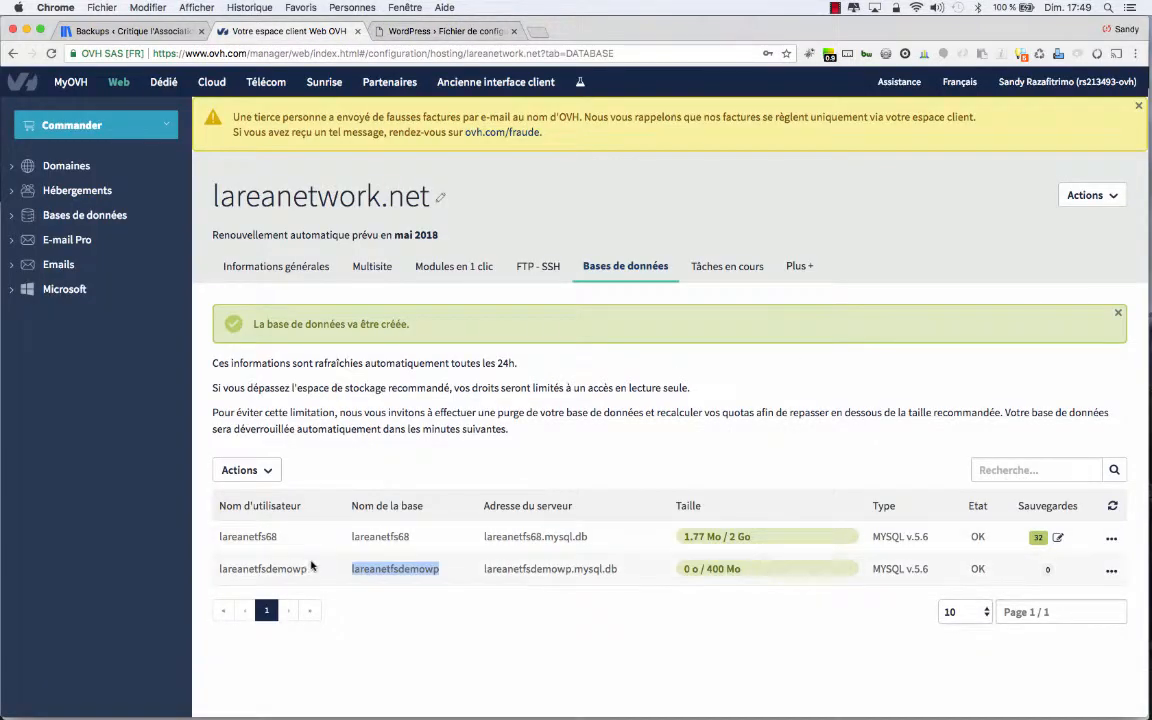
drag(309, 570, 214, 569)
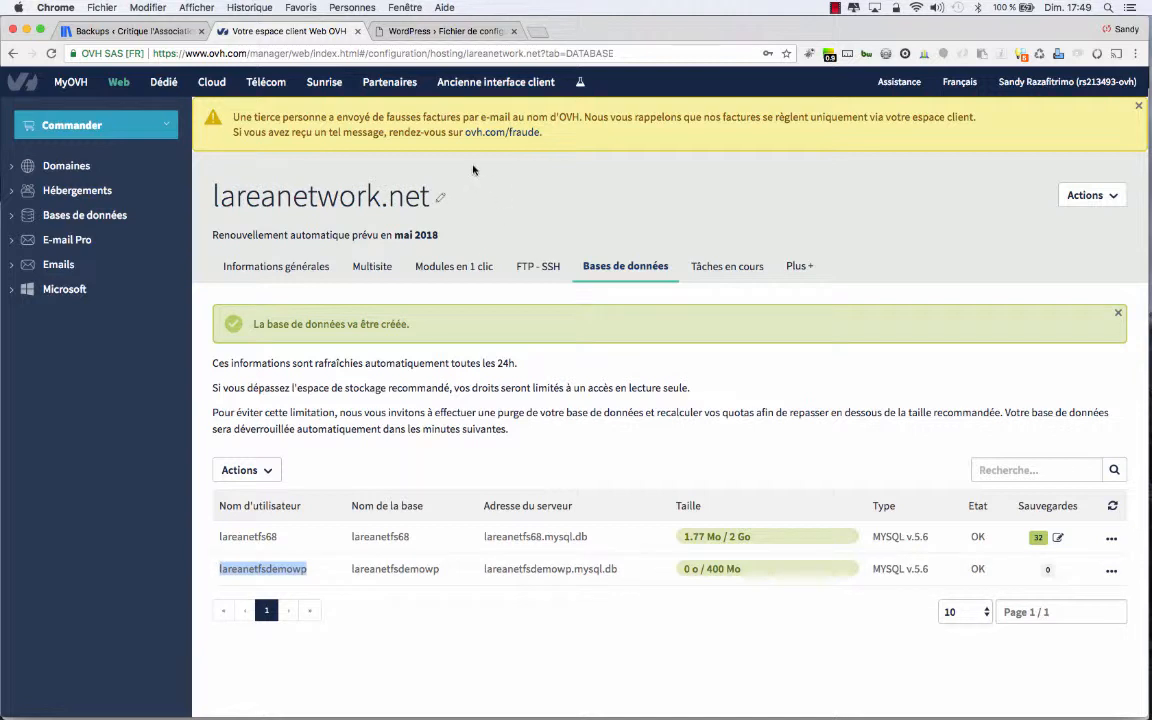
click(450, 33)
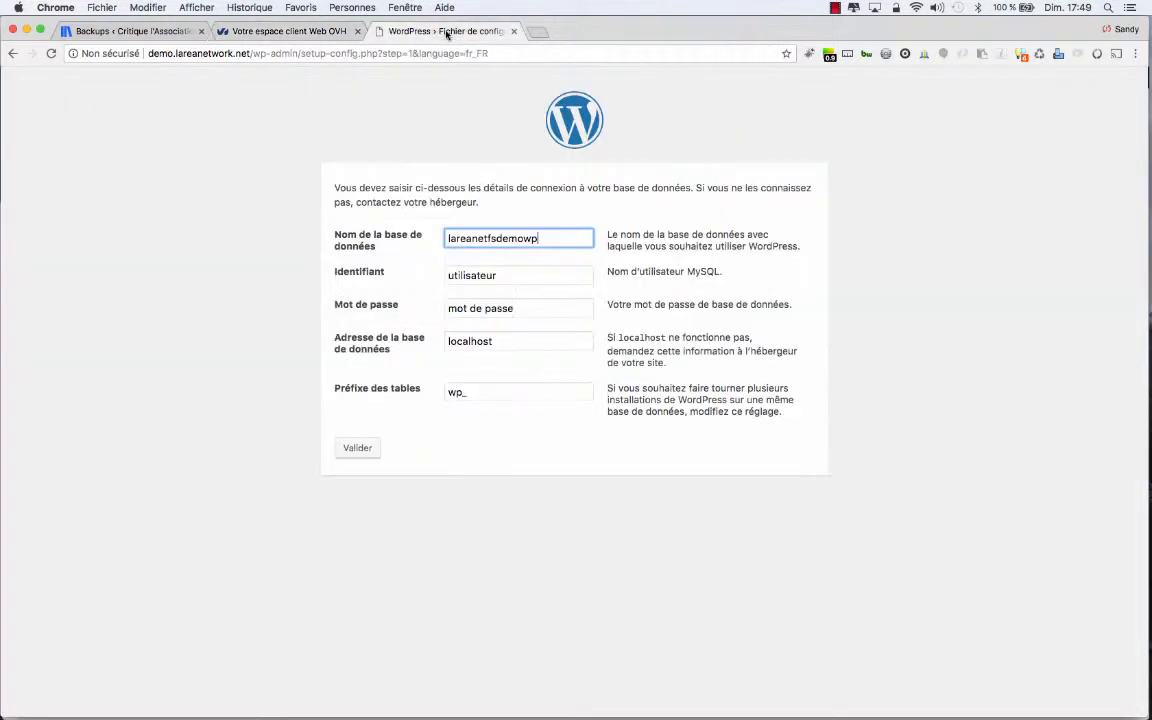
double_click(474, 278)
key(super+v)
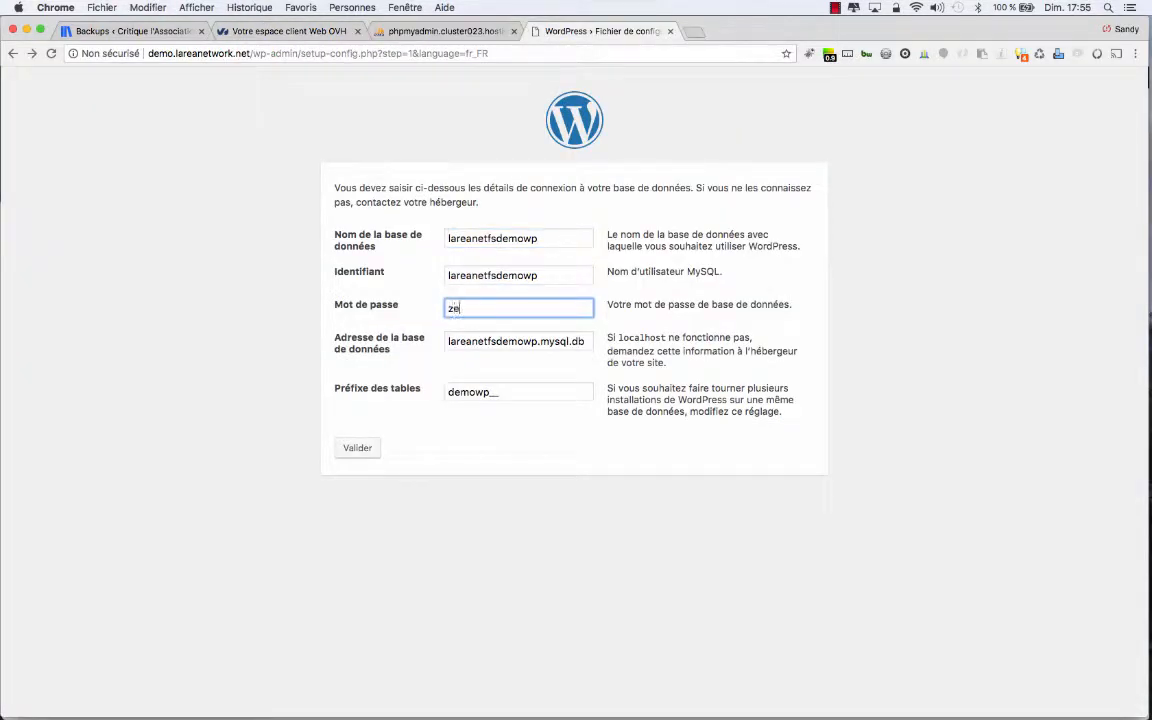
click(367, 449)
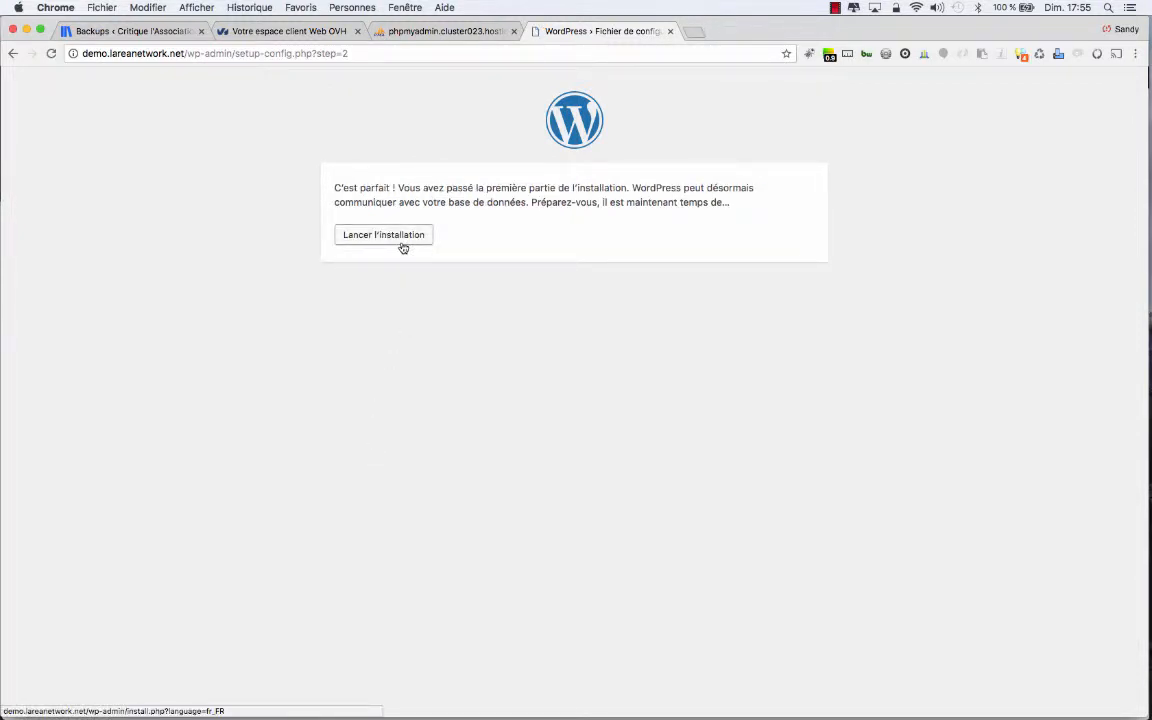
Start the installation, title the site 'Critique Association' and enter an admin username.
click(383, 235)
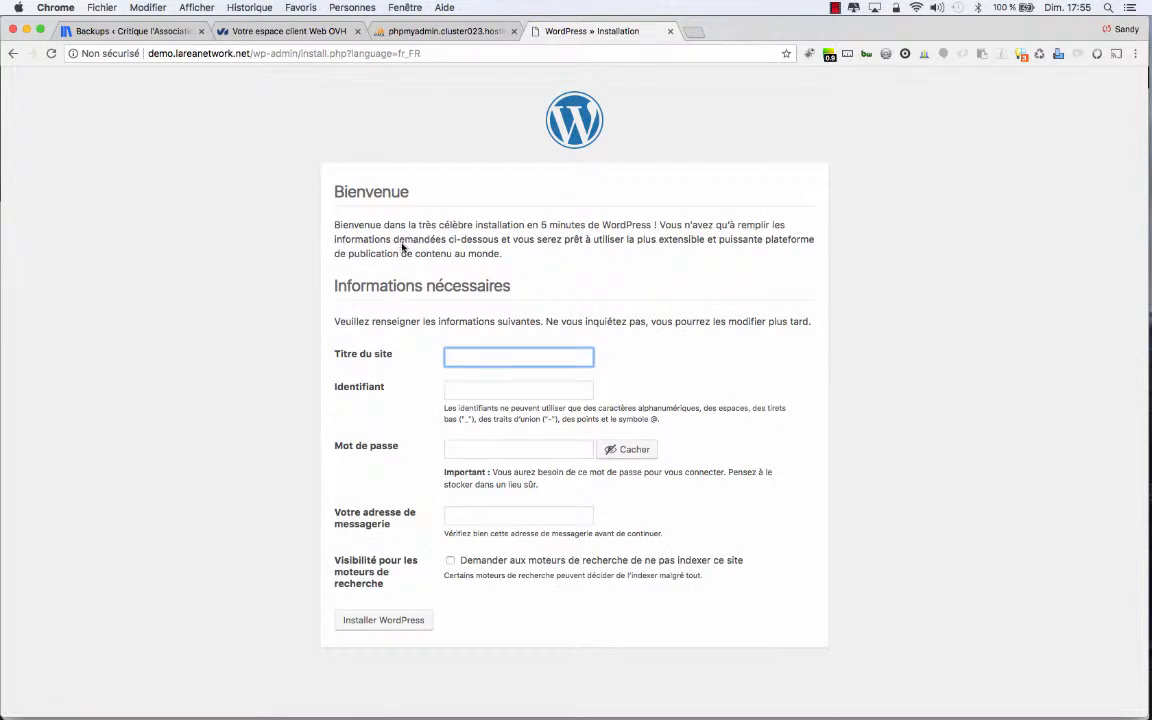
text(Critique Assoc)
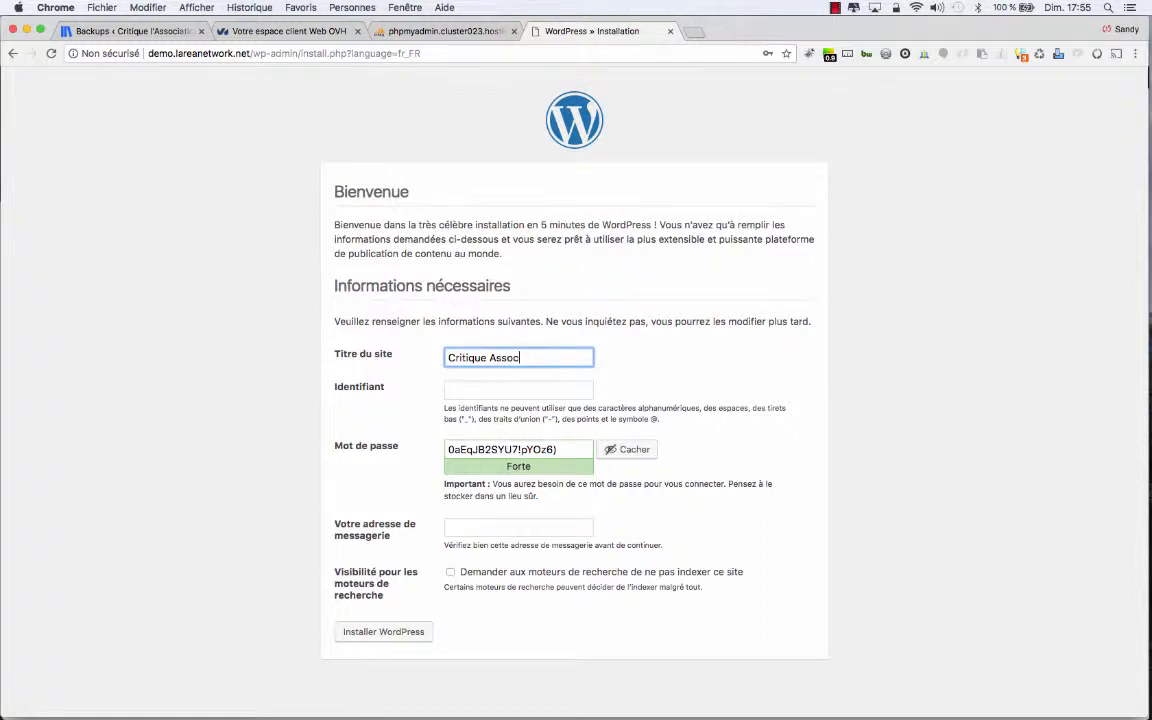
text(iation)
key(Tab)
text(amd)
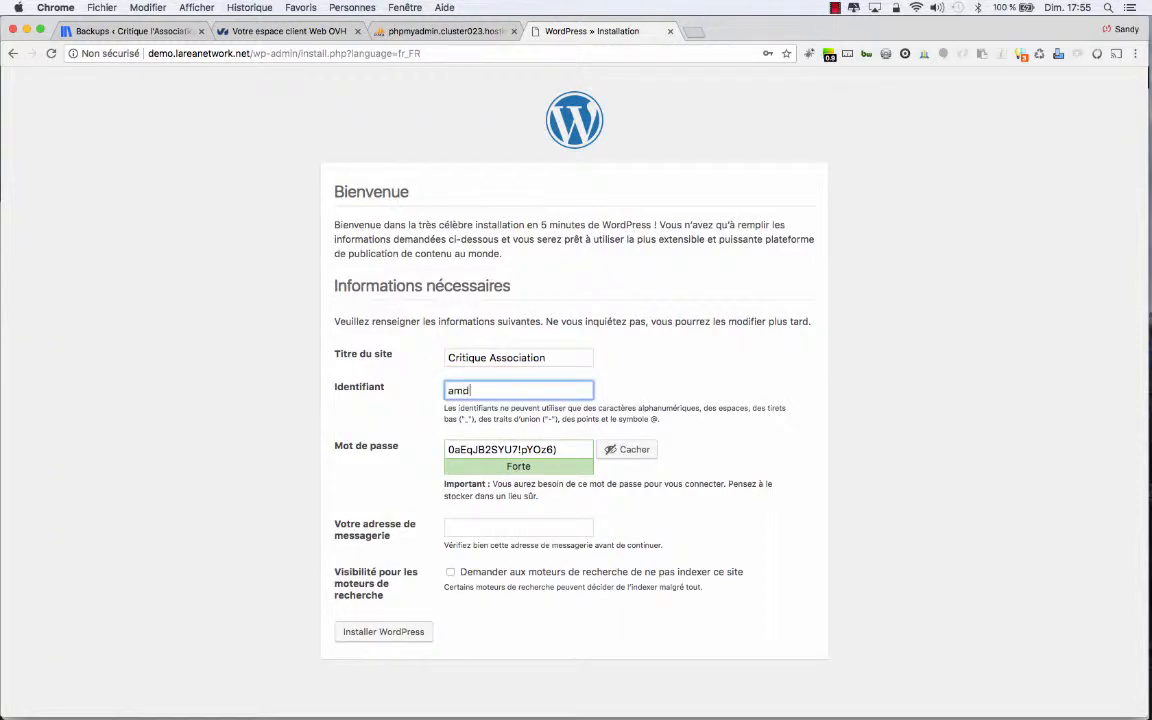
key(BackSpace)
text(dm)
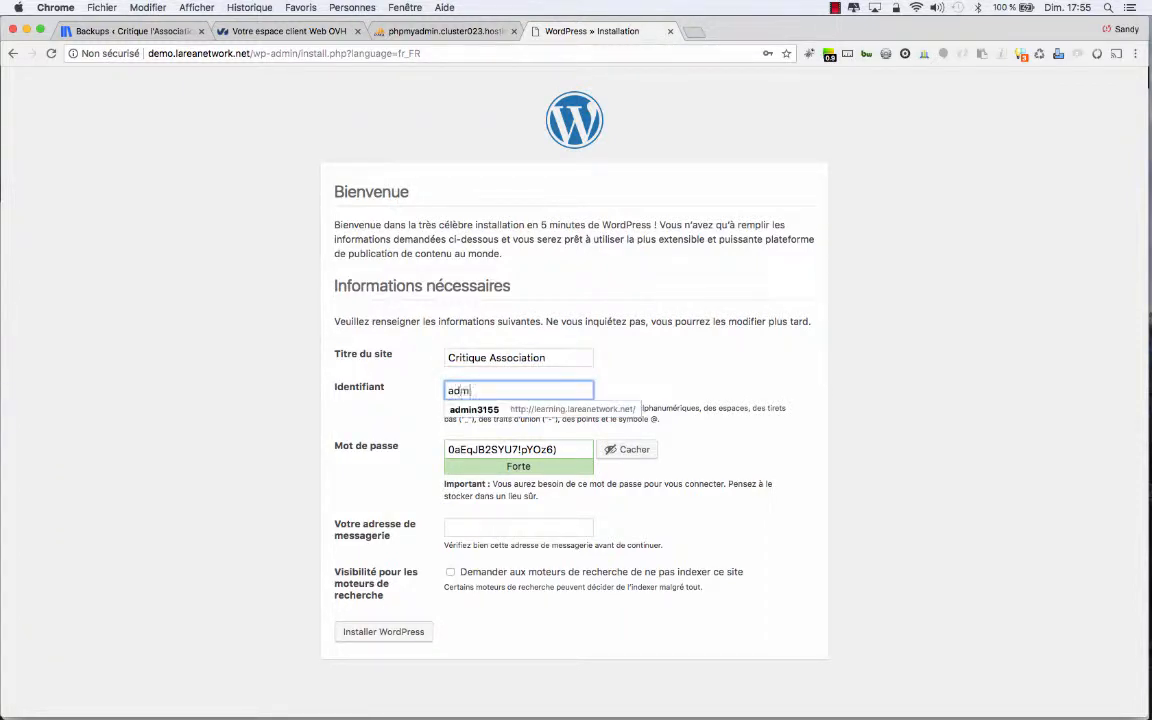
key(BackSpace)
key(BackSpace)
key(BackSpace)
text(desperados)
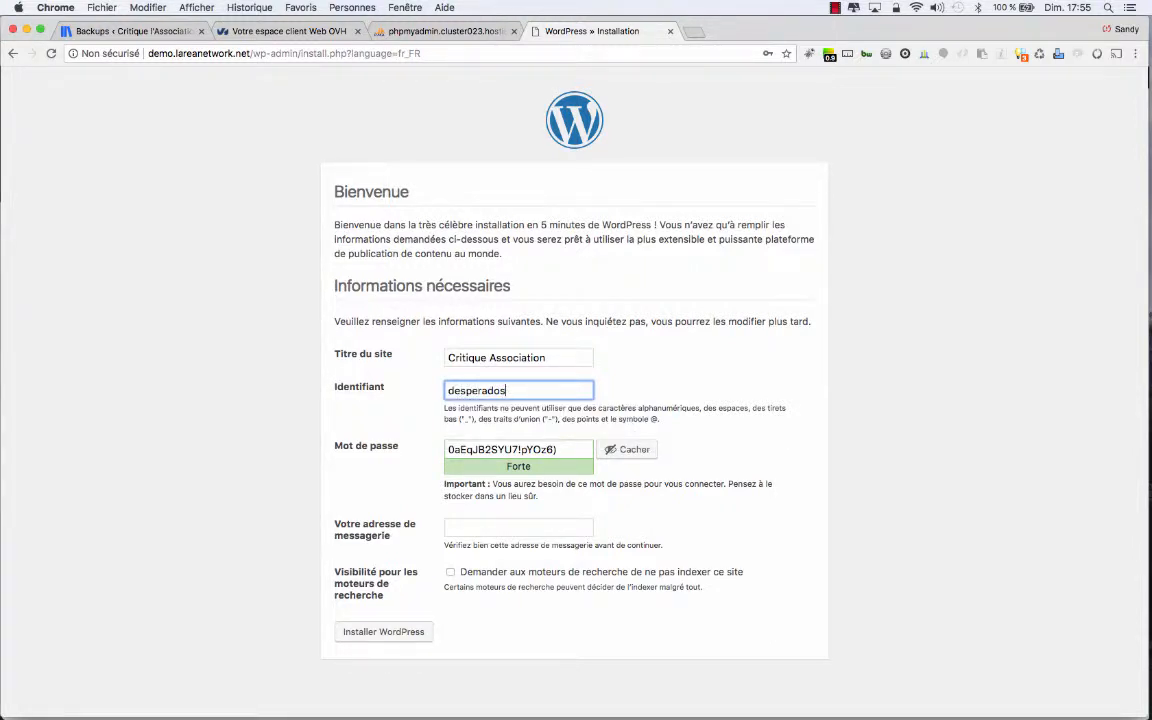
Set a strong admin password for the new site.
key(Tab)
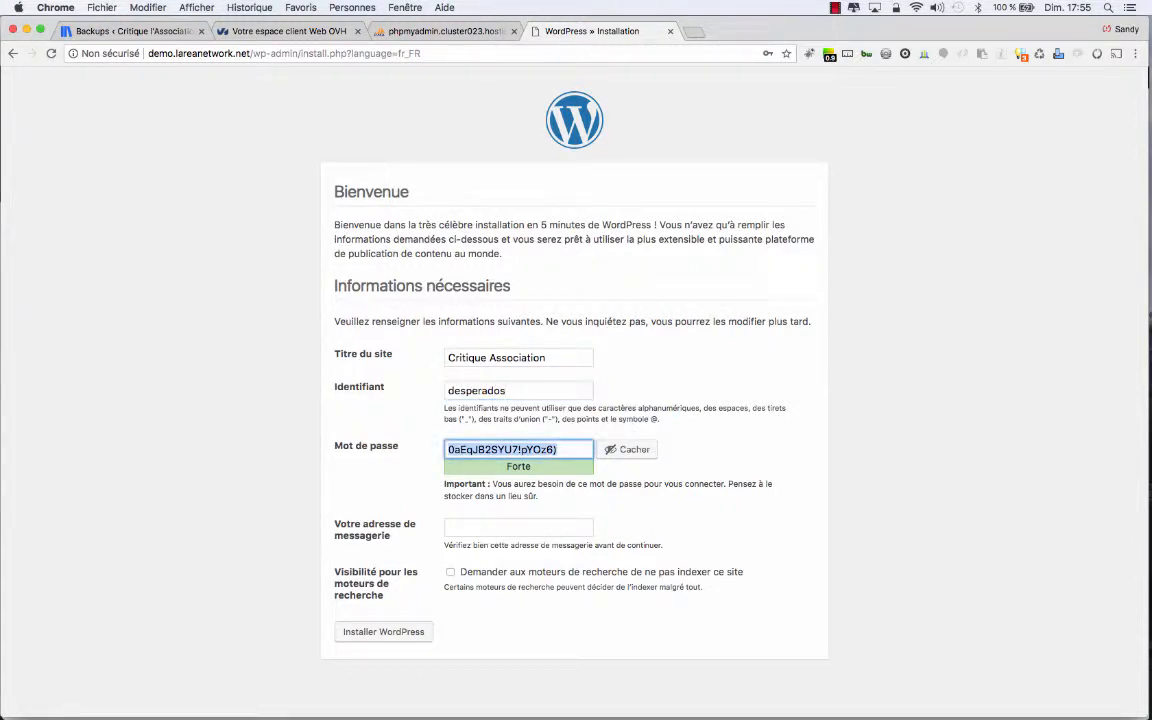
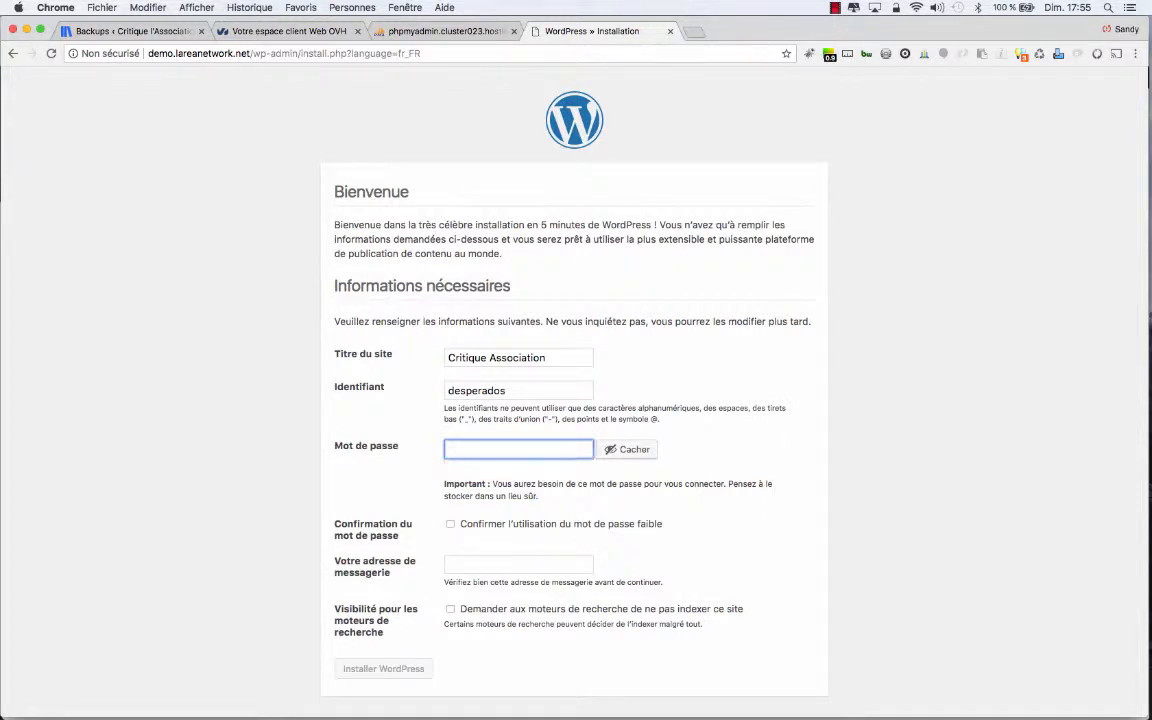
click(630, 450)
click(497, 453)
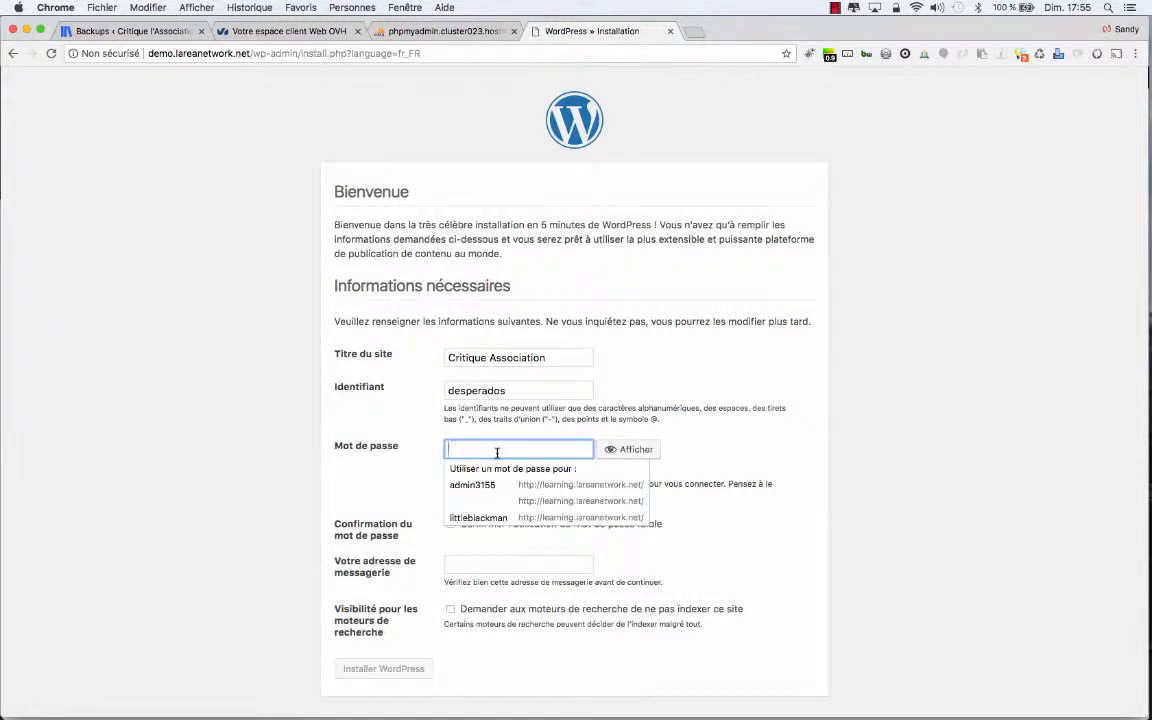
text(•)
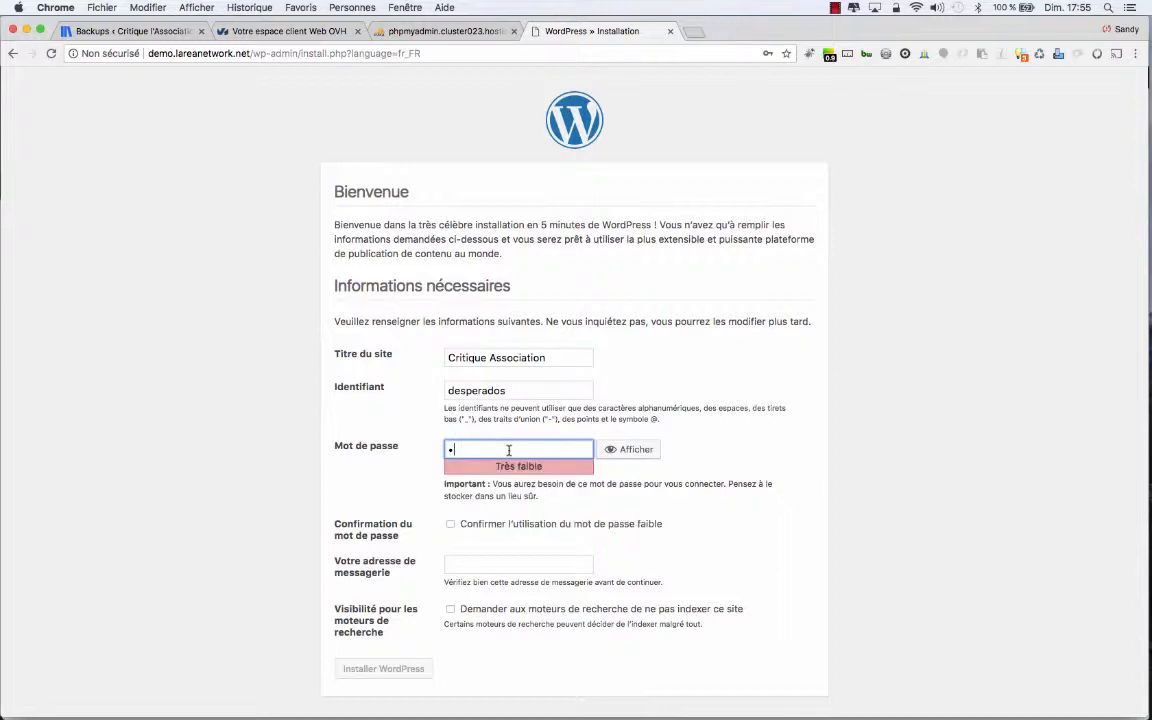
key(BackSpace)
text(•)
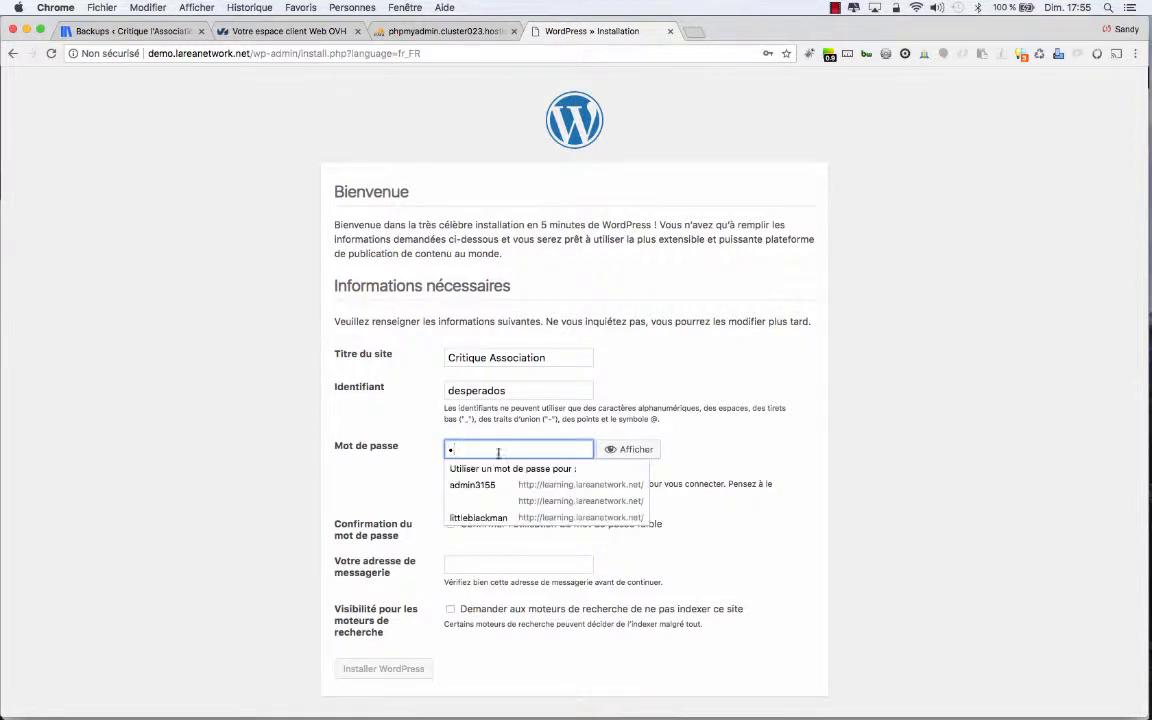
click(542, 517)
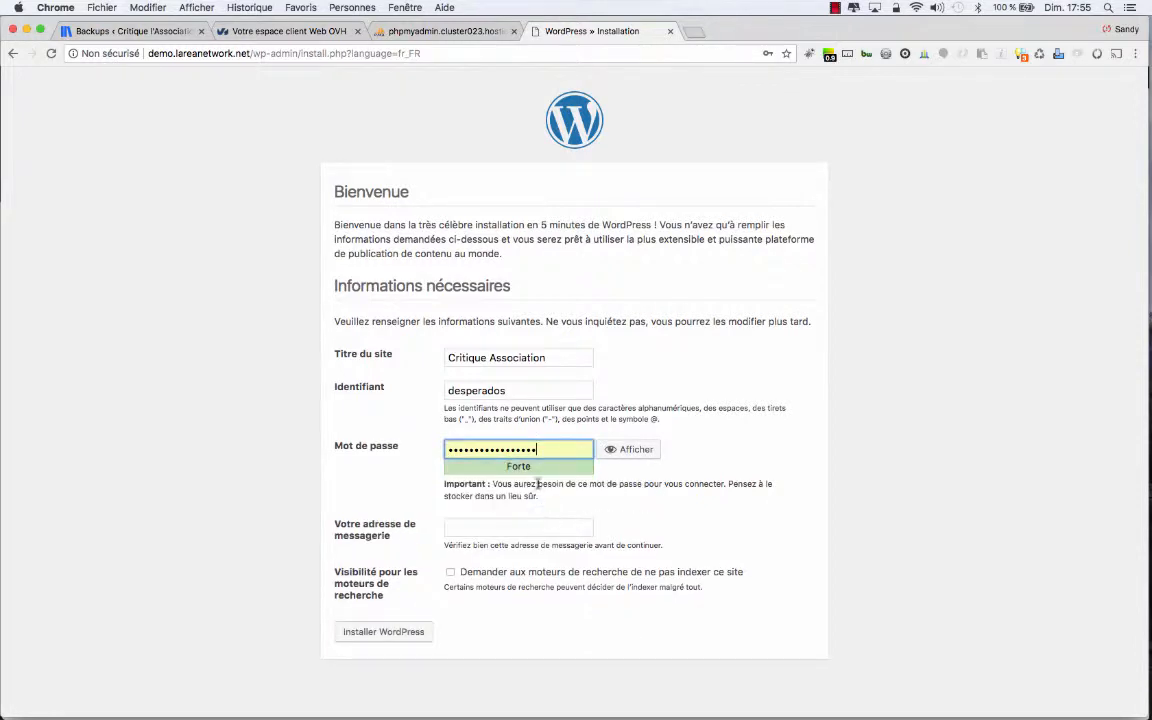
double_click(537, 453)
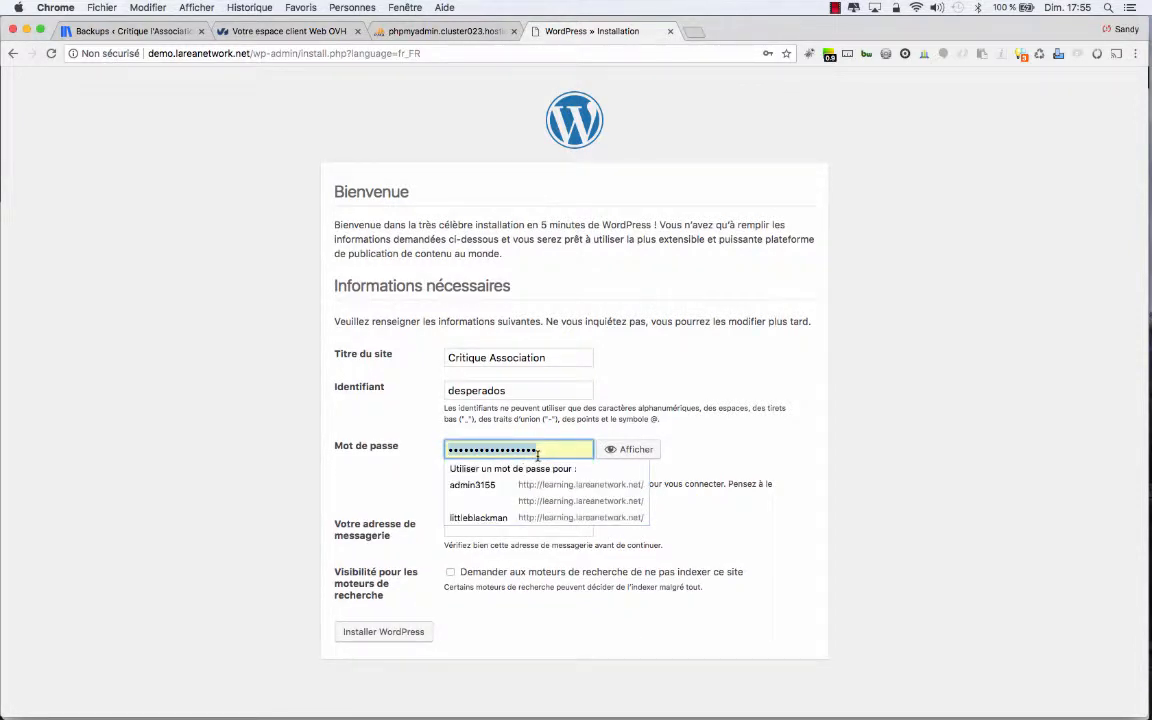
text(••••)
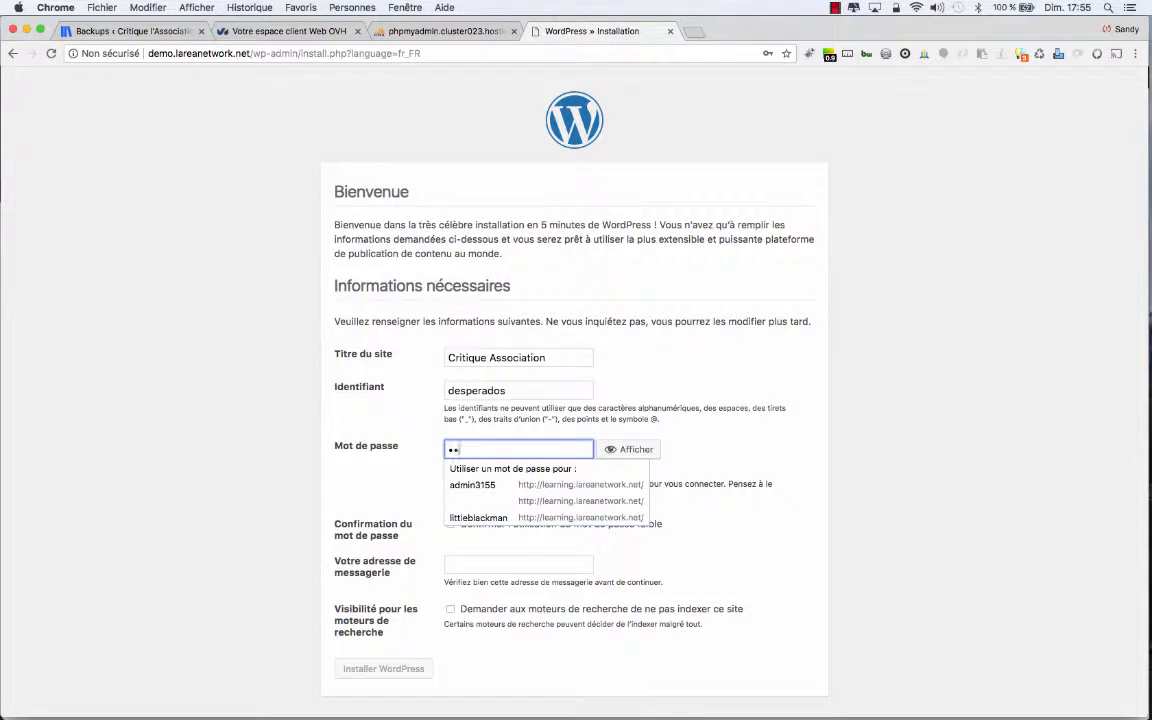
text(•••••••)
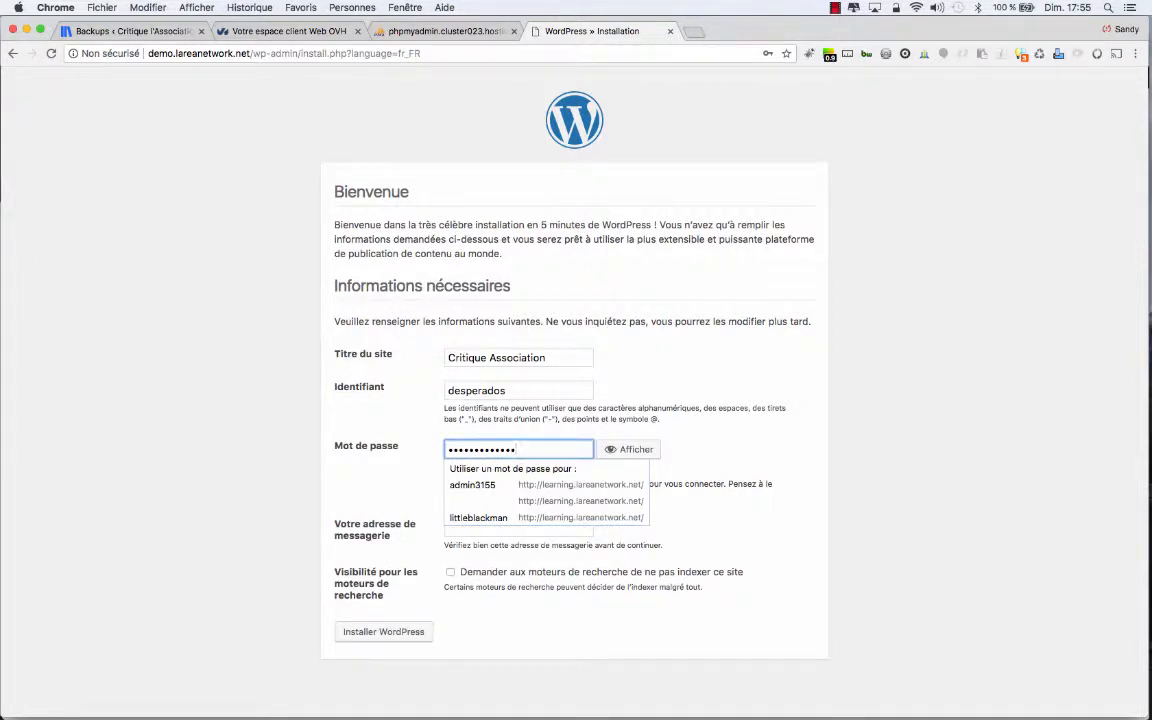
click(819, 446)
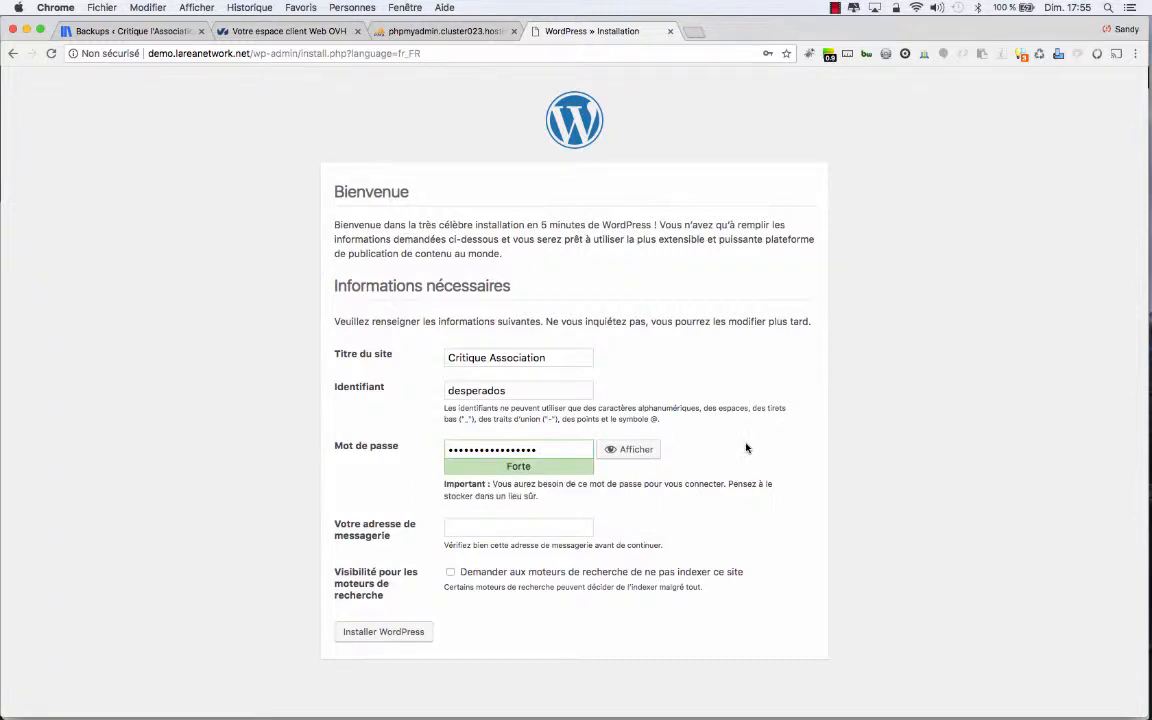
Enter the admin e-mail address and install WordPress.
click(509, 527)
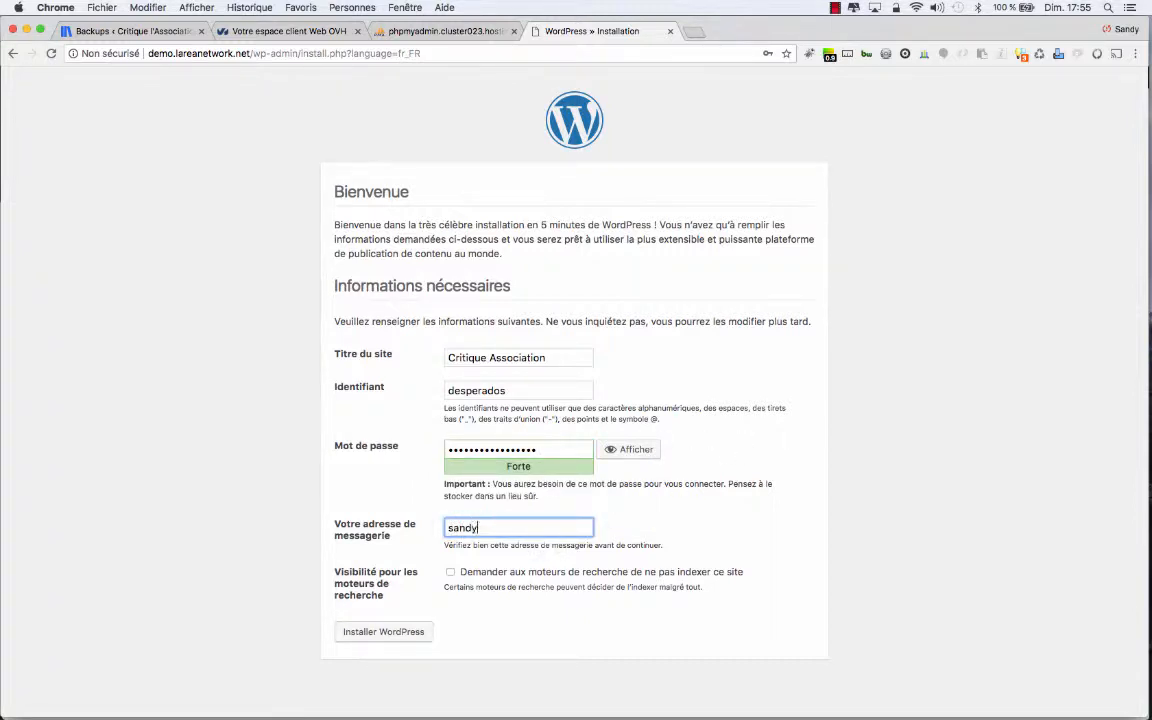
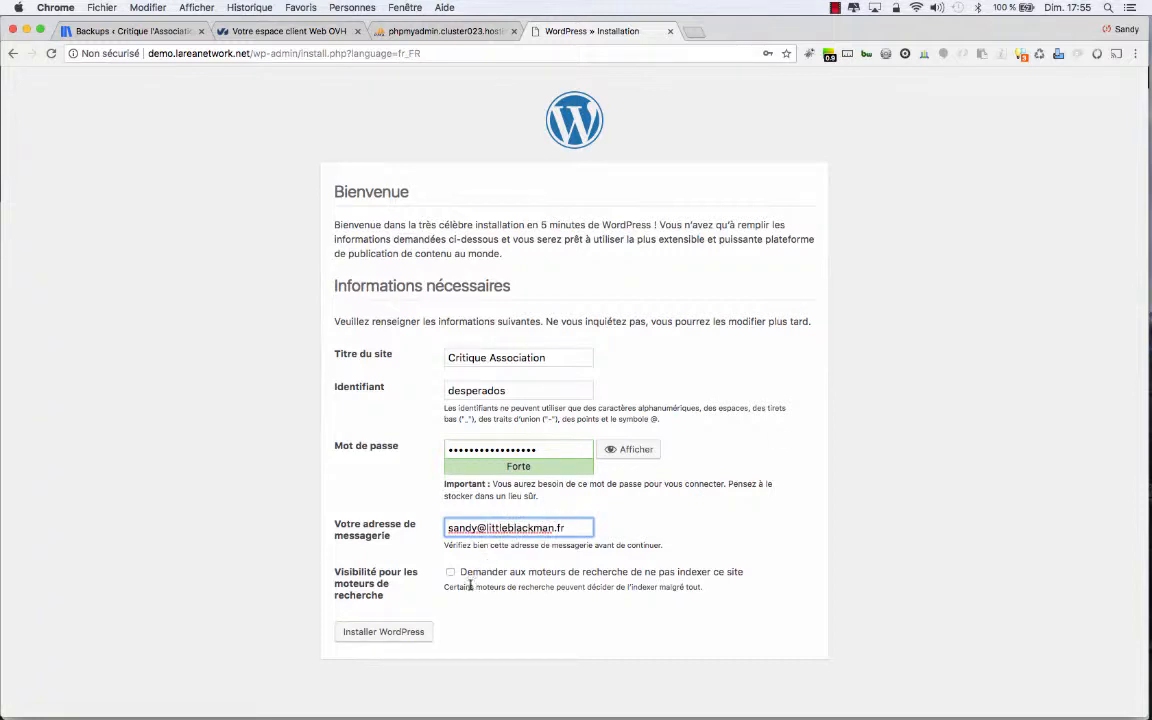
click(406, 633)
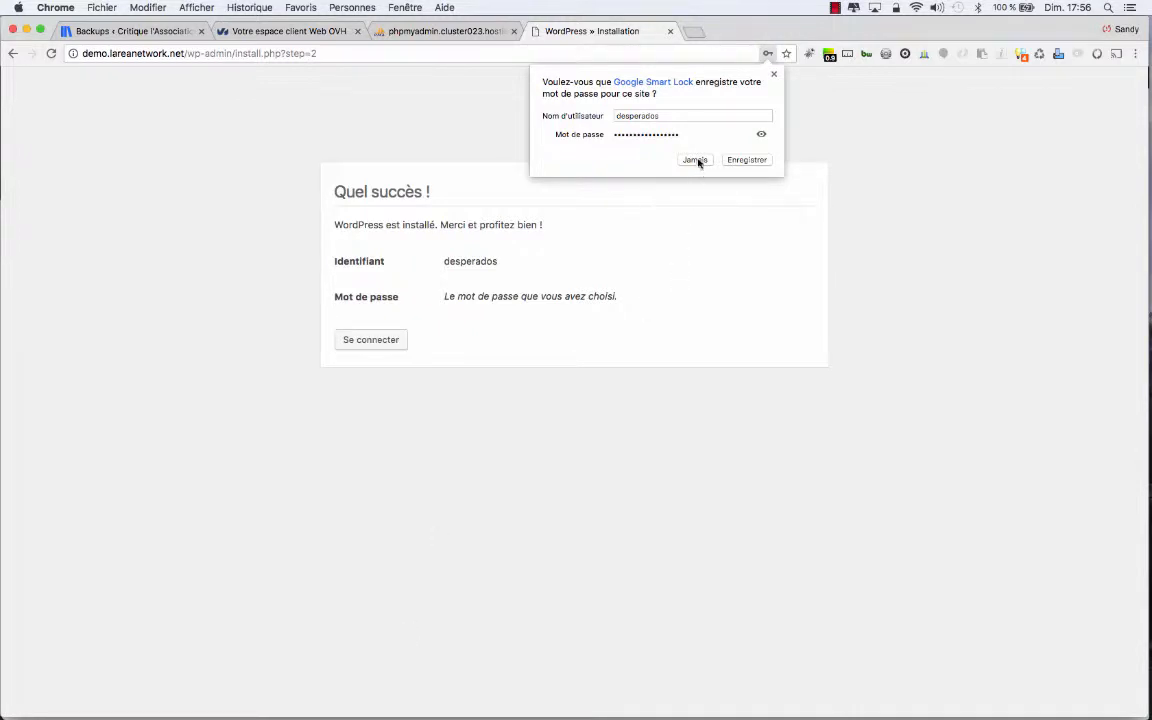
Dismiss the save-password prompt and log in to the Critique Association dashboard.
click(745, 161)
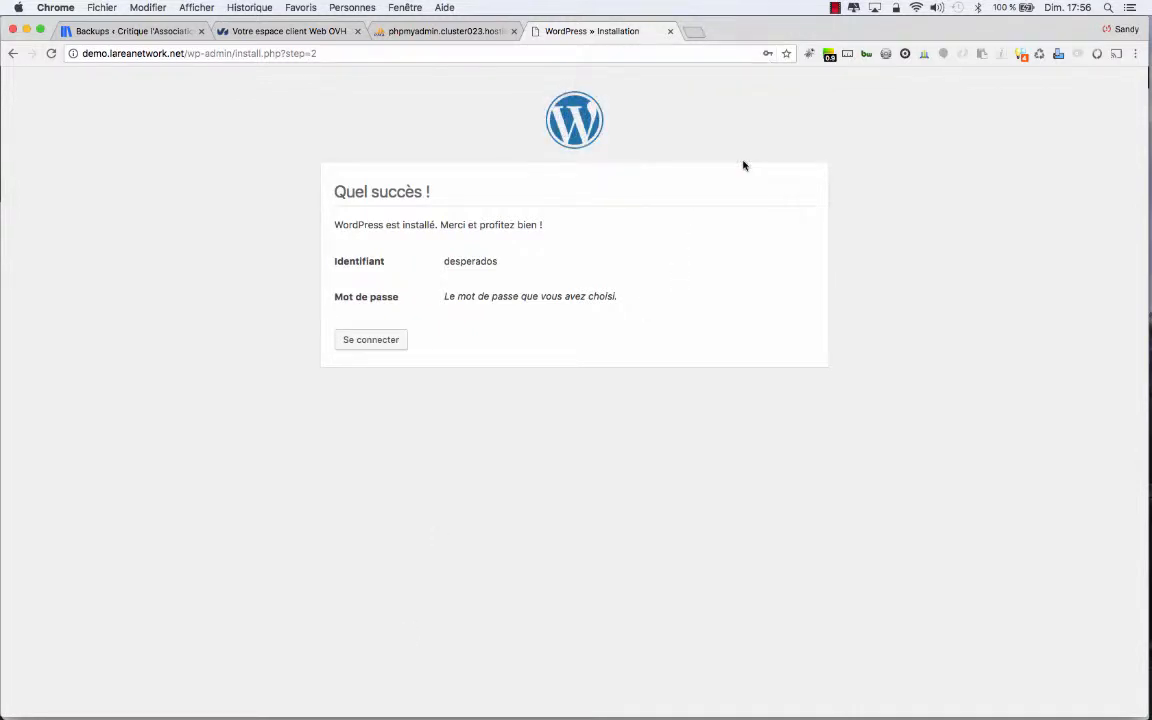
click(390, 342)
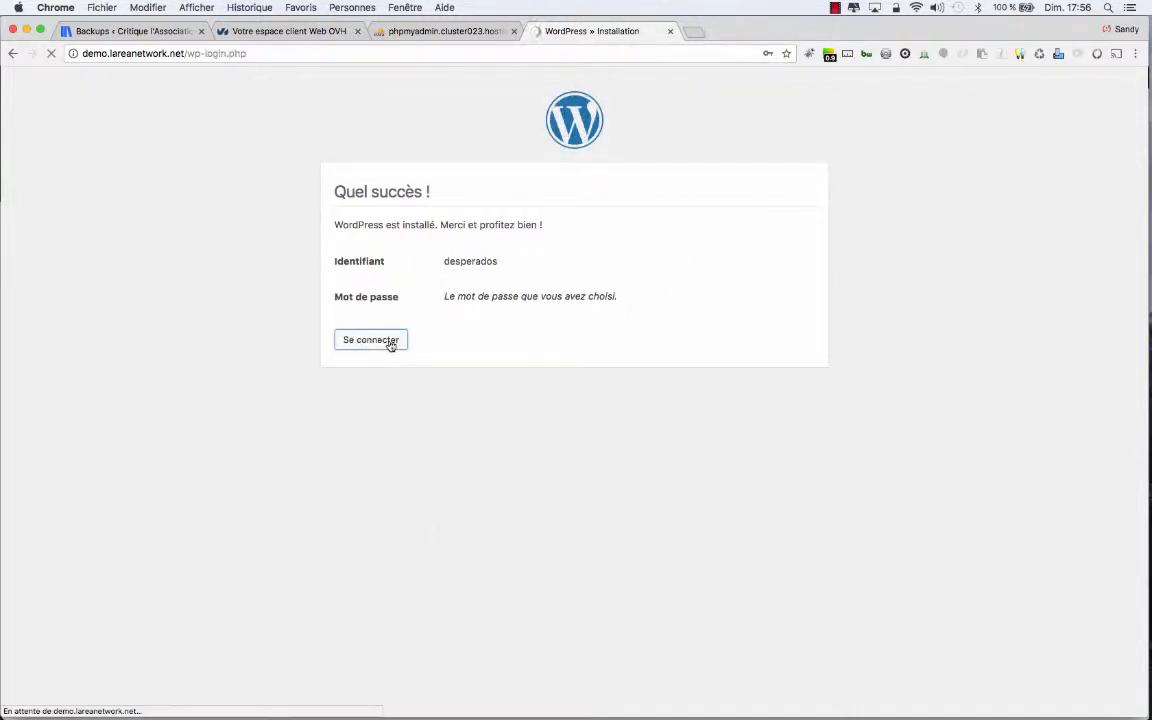
click(631, 366)
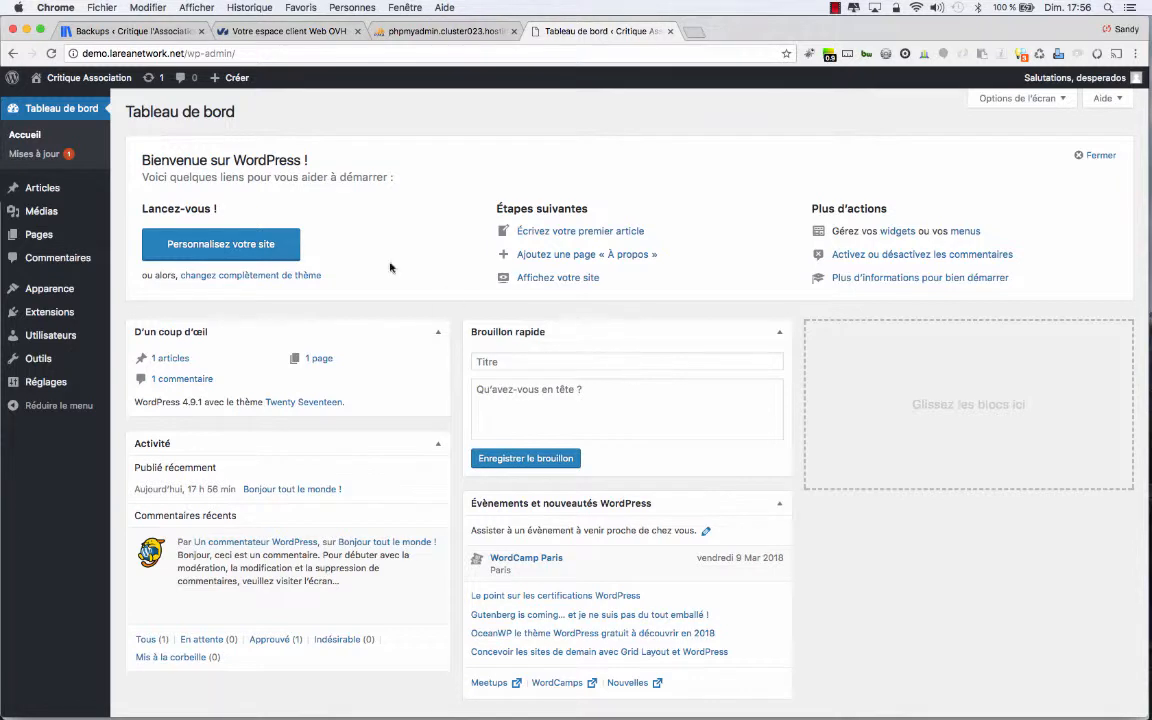
Search the plugin directory for 'wp all one', then install and activate All-in-One WP Migration.
mouse_move(73, 313)
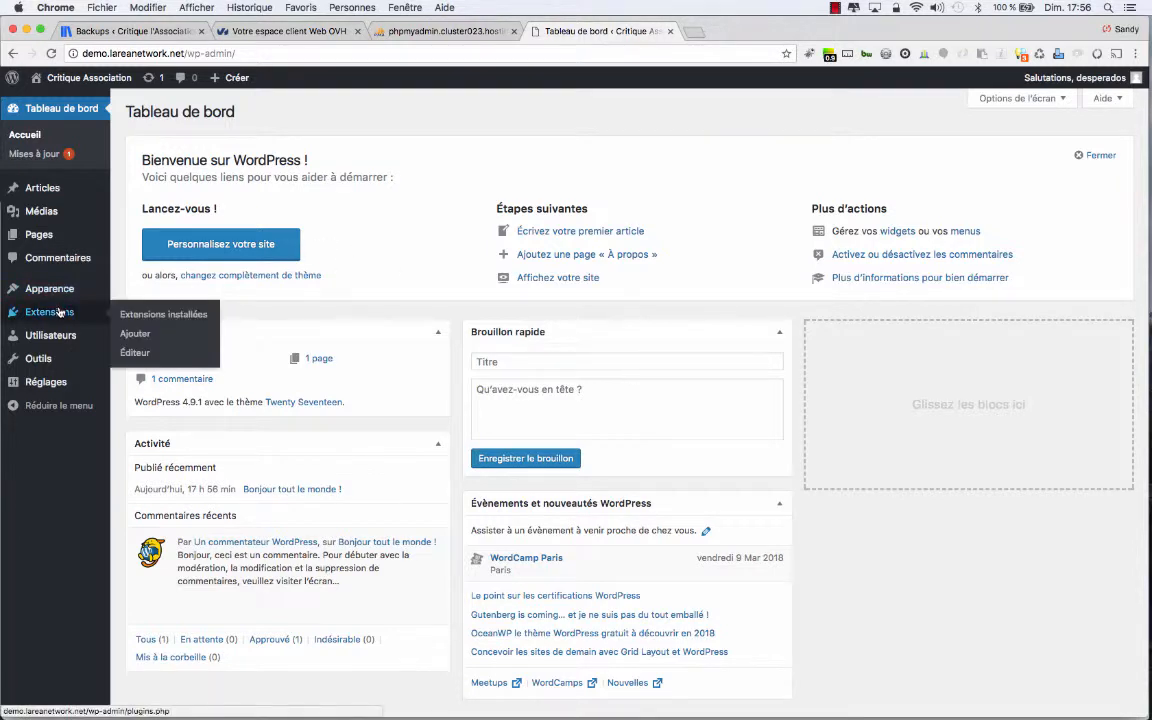
click(140, 335)
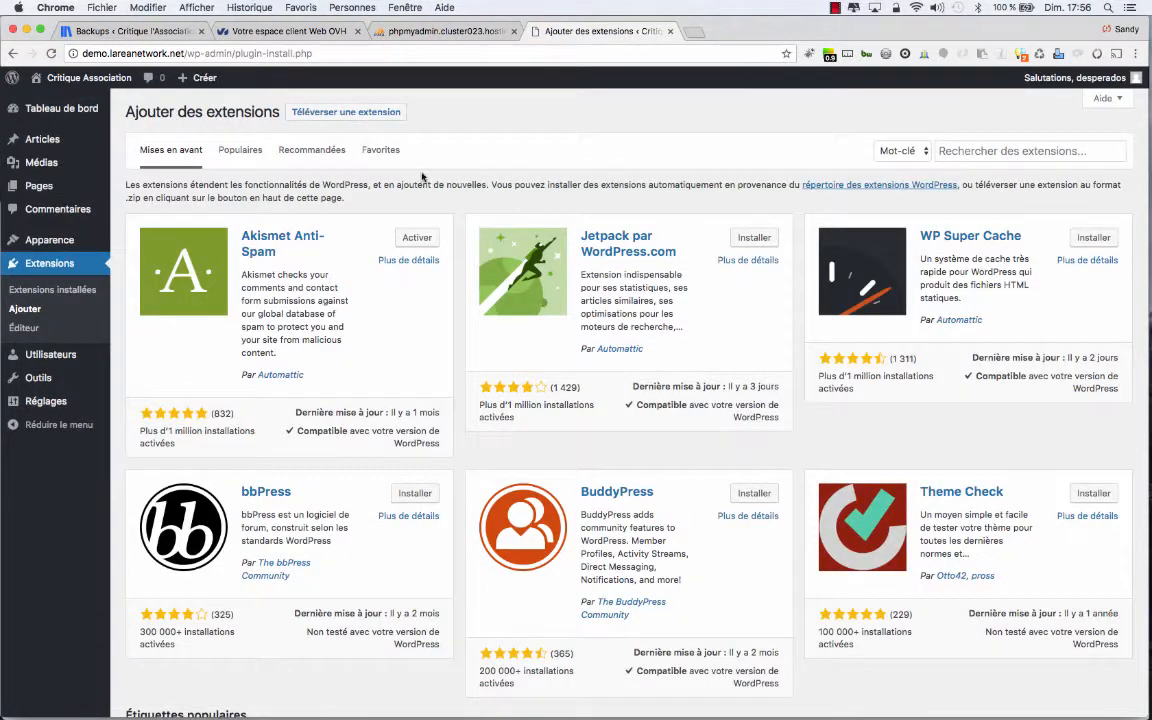
click(995, 151)
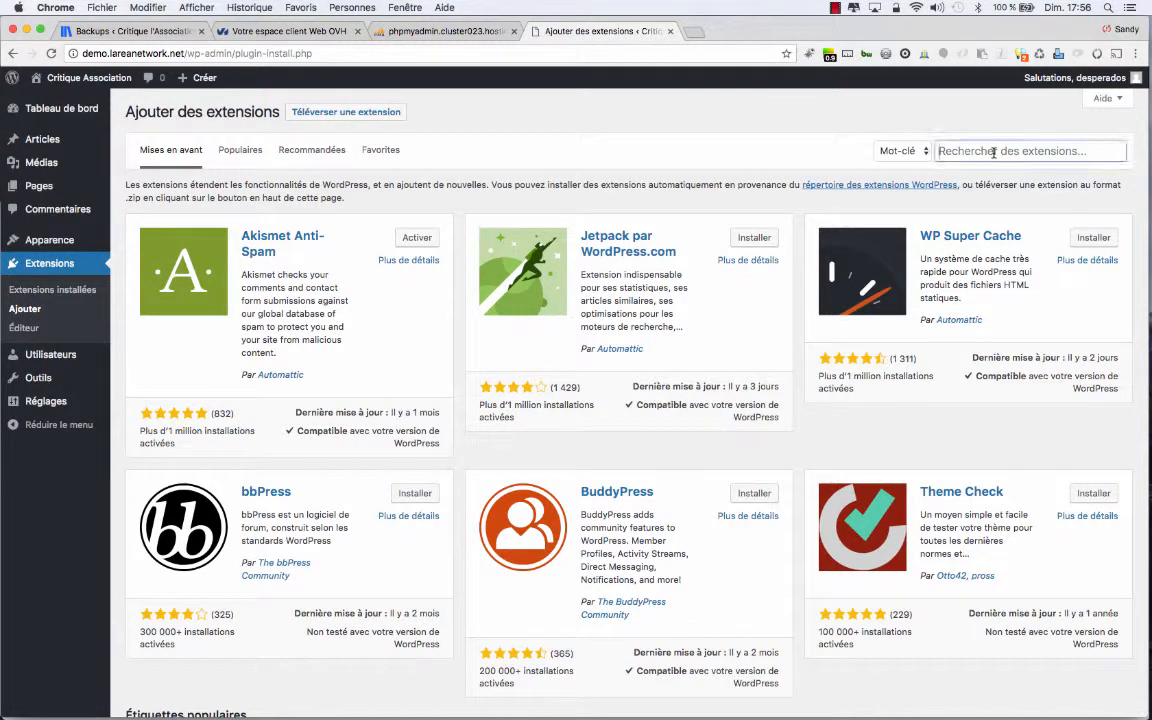
text(wp al)
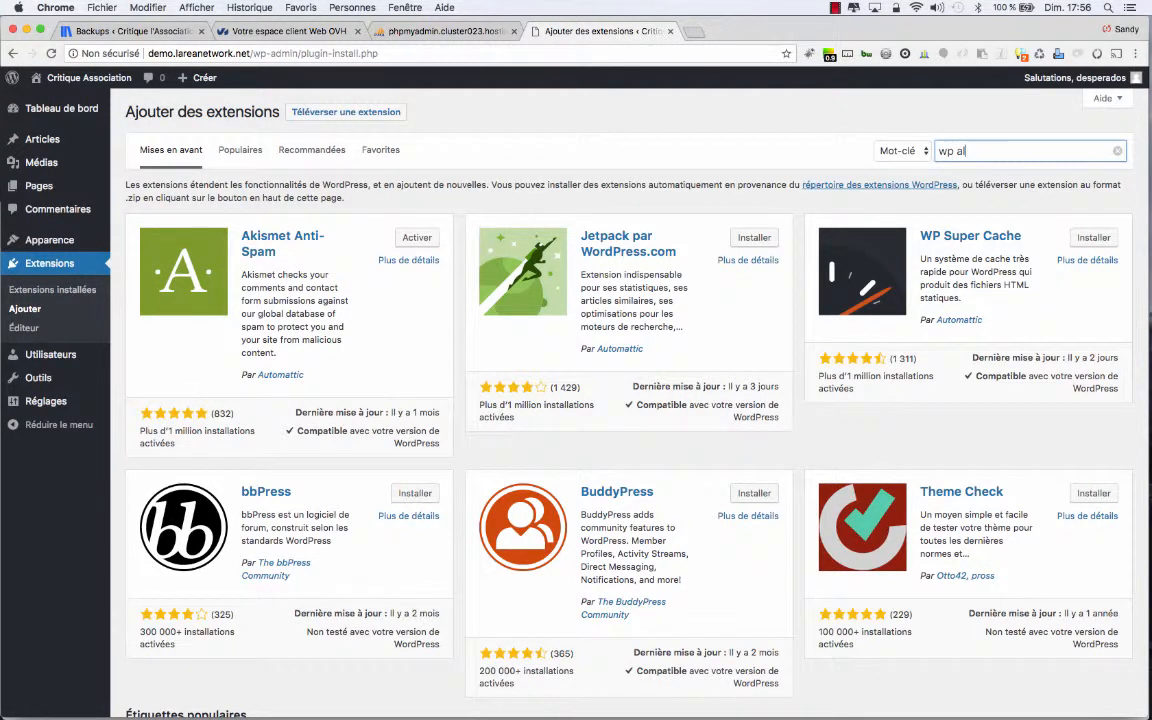
text(l one)
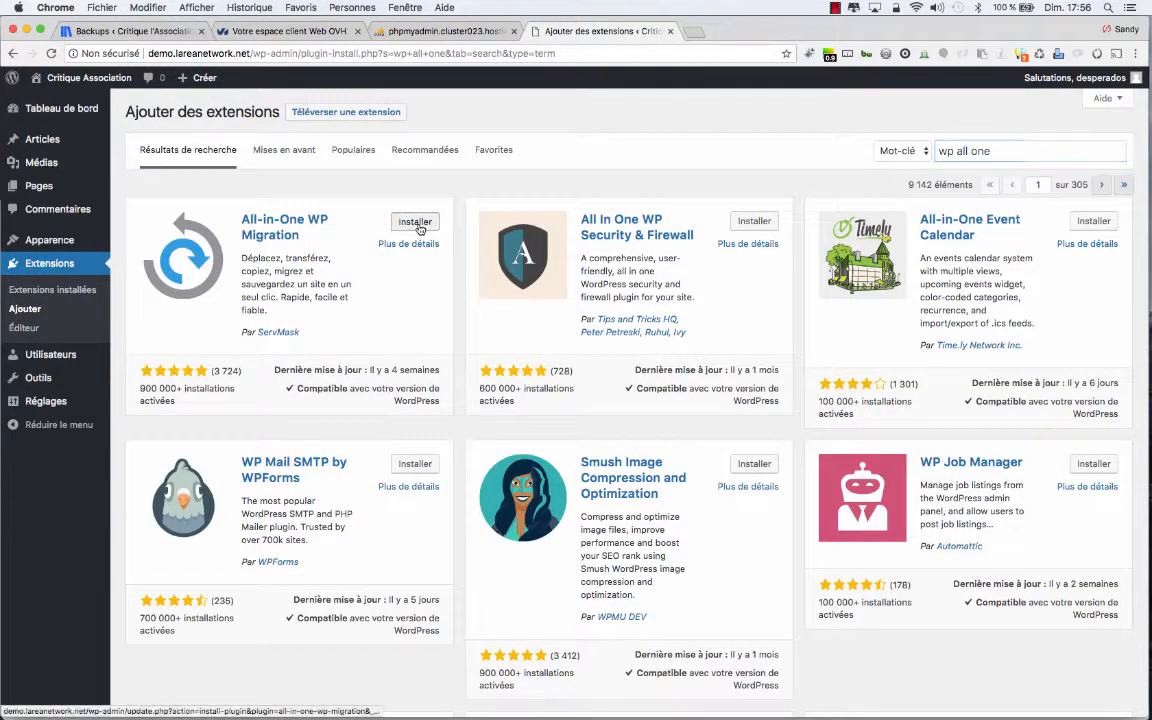
click(417, 224)
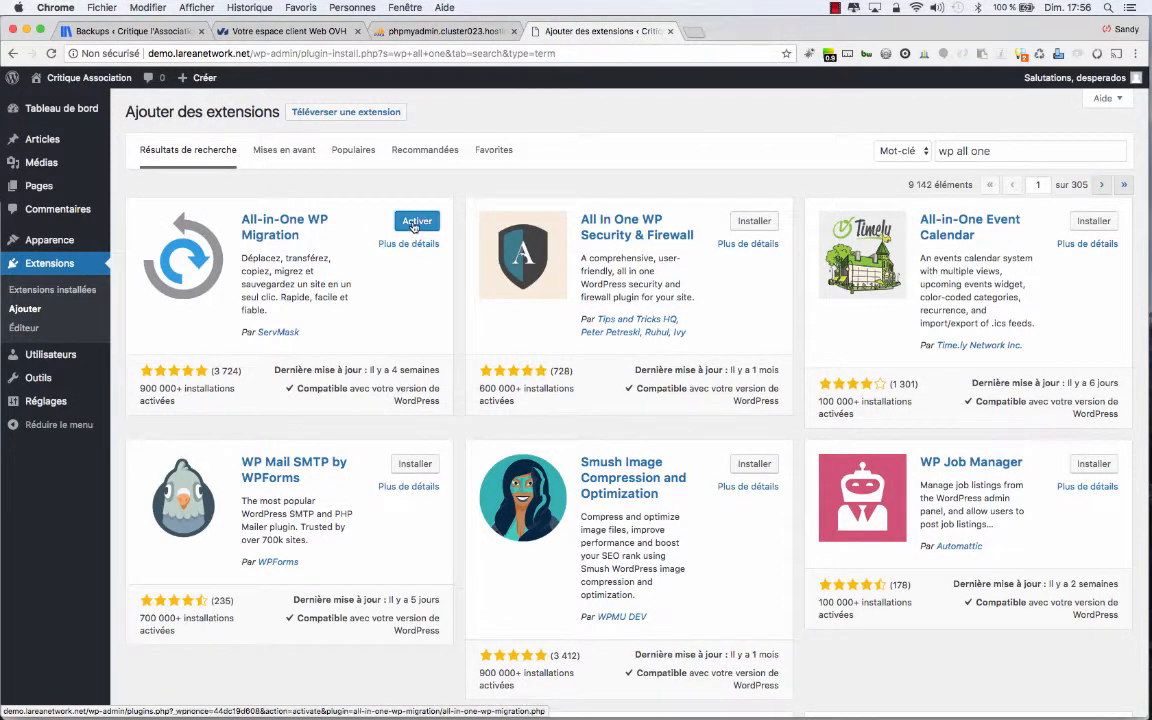
click(415, 224)
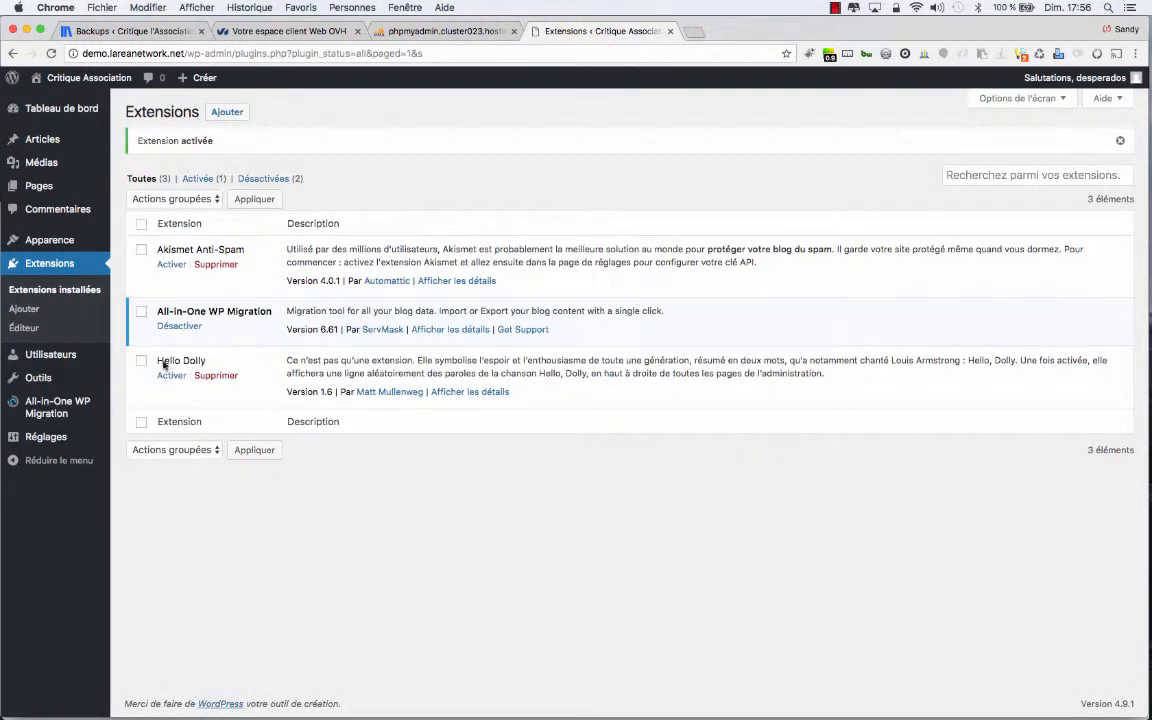
Open All-in-One WP Migration's Import page and choose to import from a FILE.
mouse_move(62, 405)
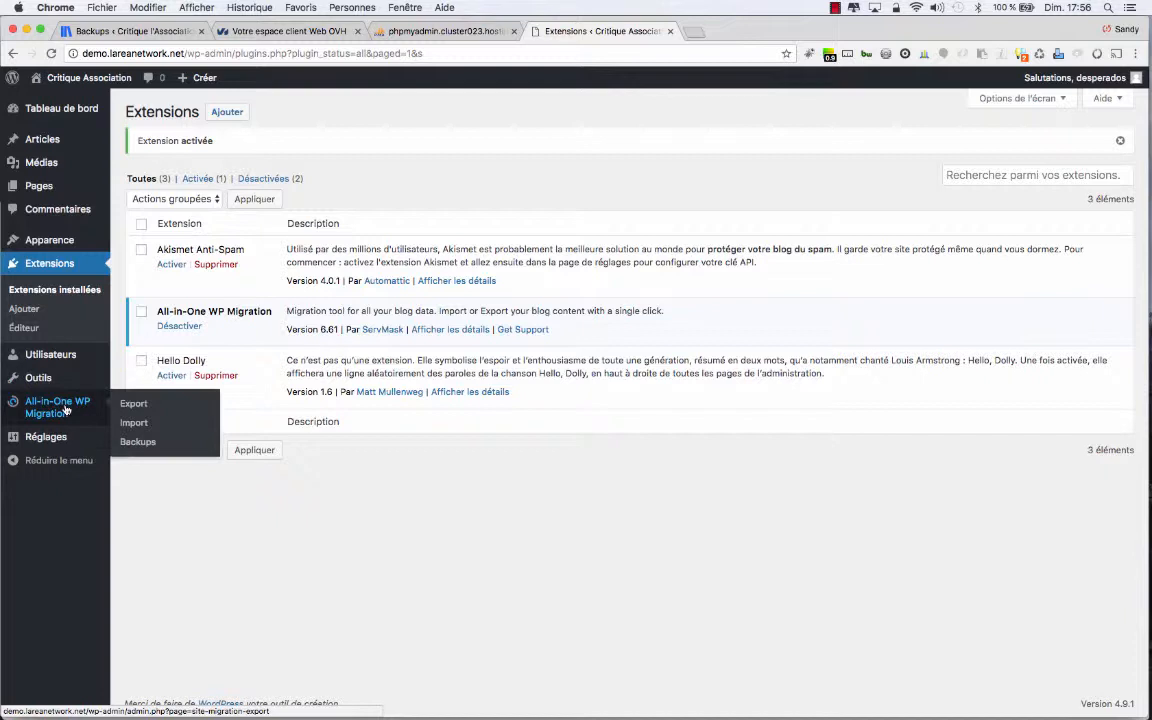
click(136, 425)
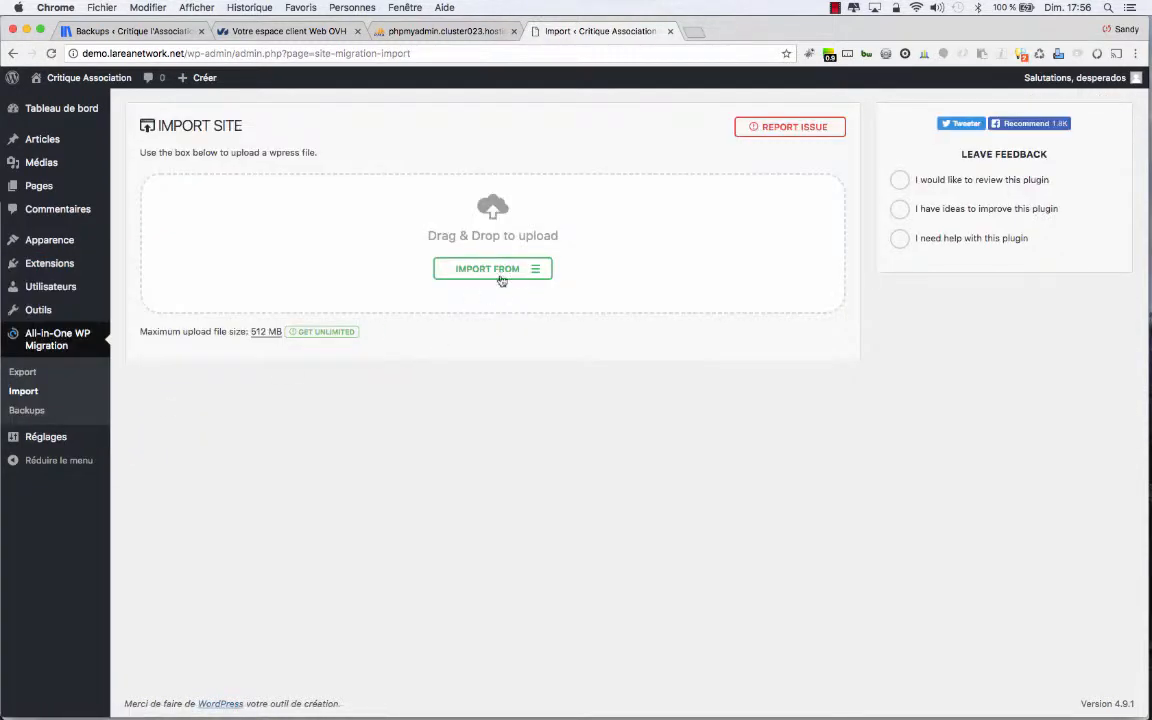
click(512, 270)
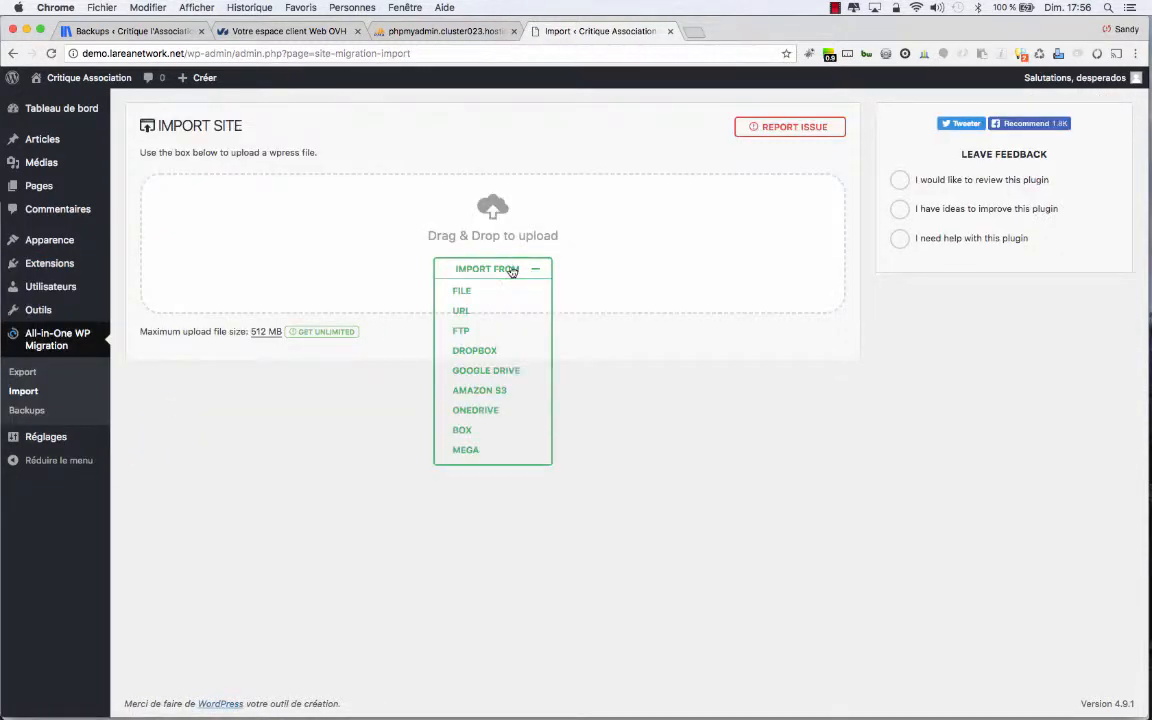
click(462, 291)
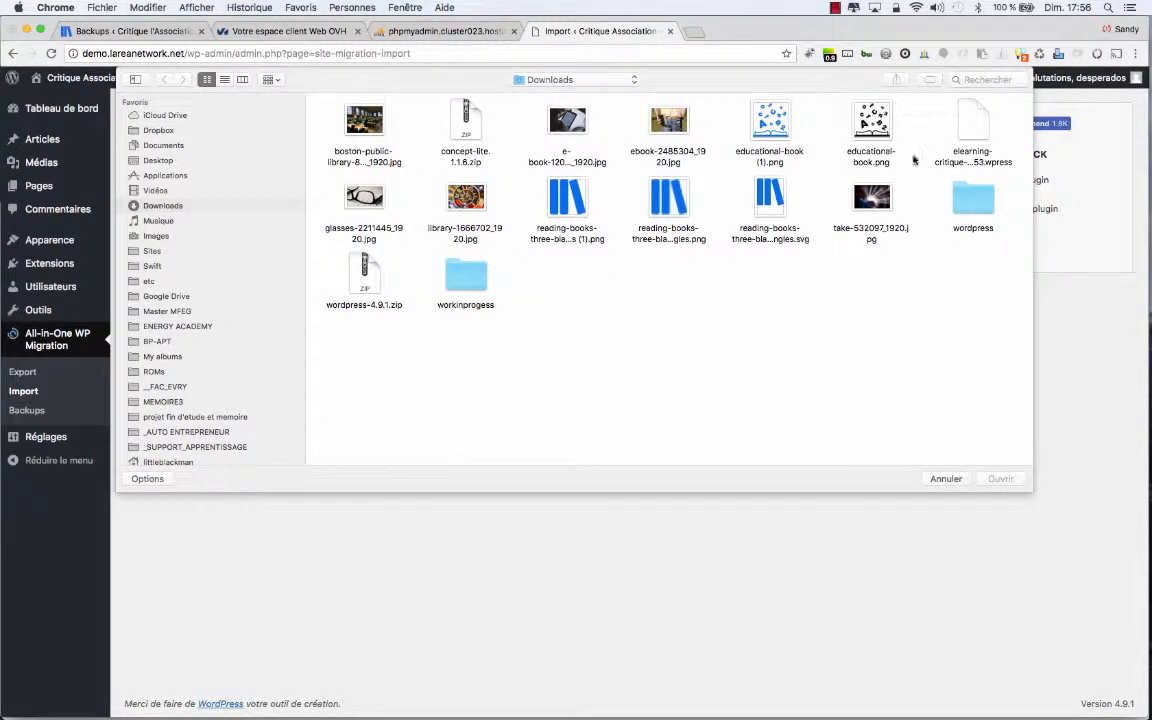
Upload the elearning-critique .wpress backup from the Downloads folder.
double_click(970, 141)
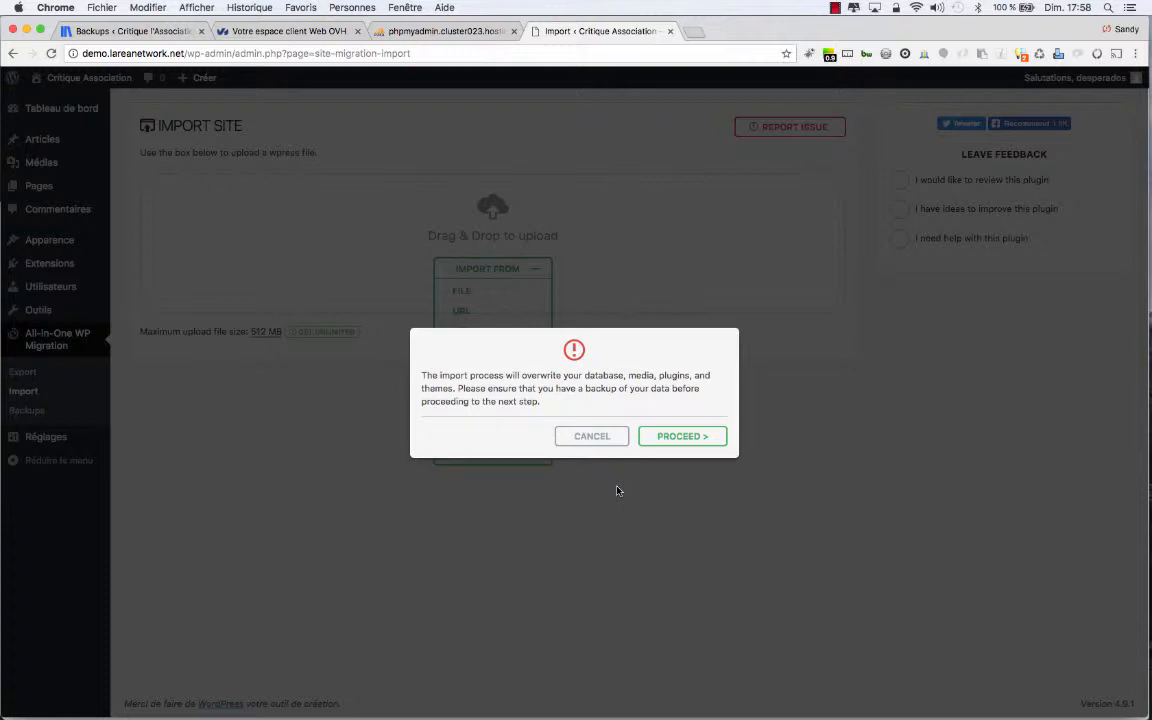
Proceed with the overwrite, close the success message after 1128 files restore, and sign back in.
click(697, 436)
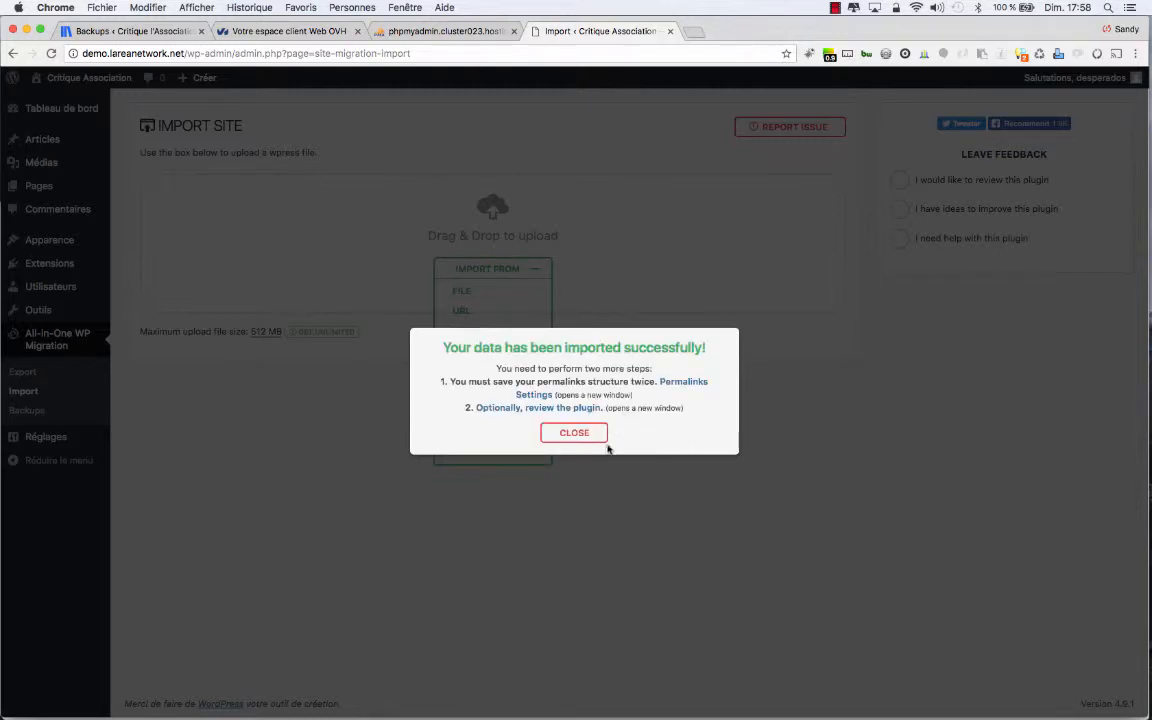
click(573, 435)
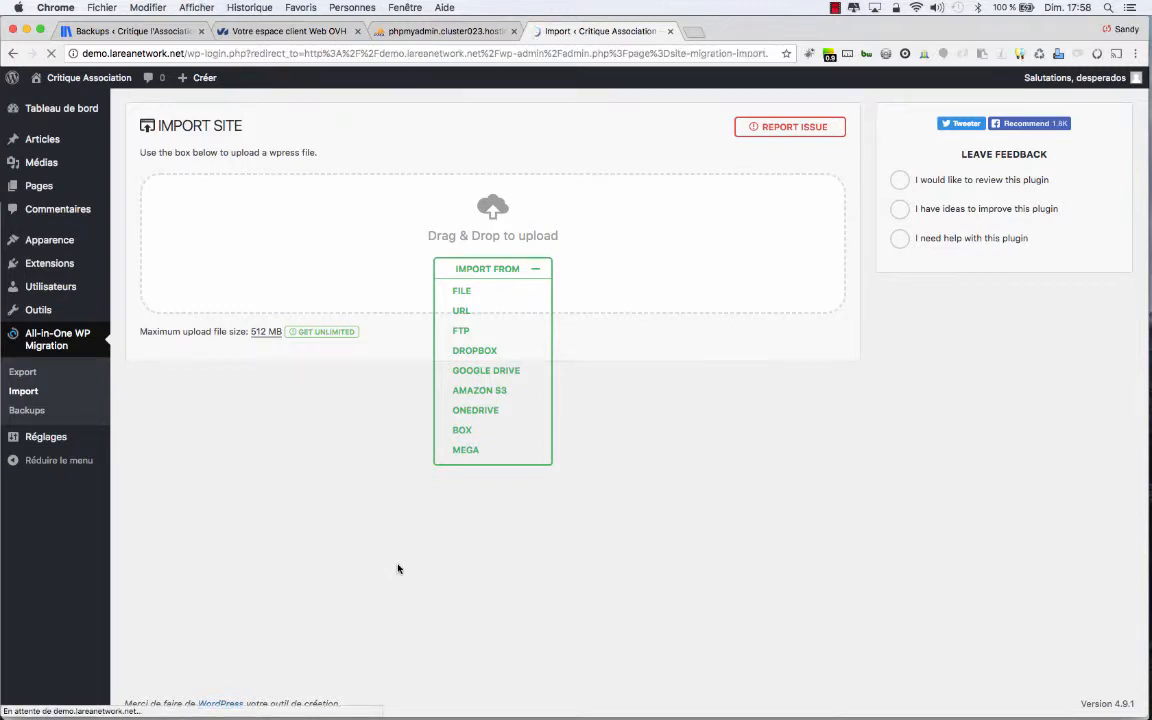
click(639, 408)
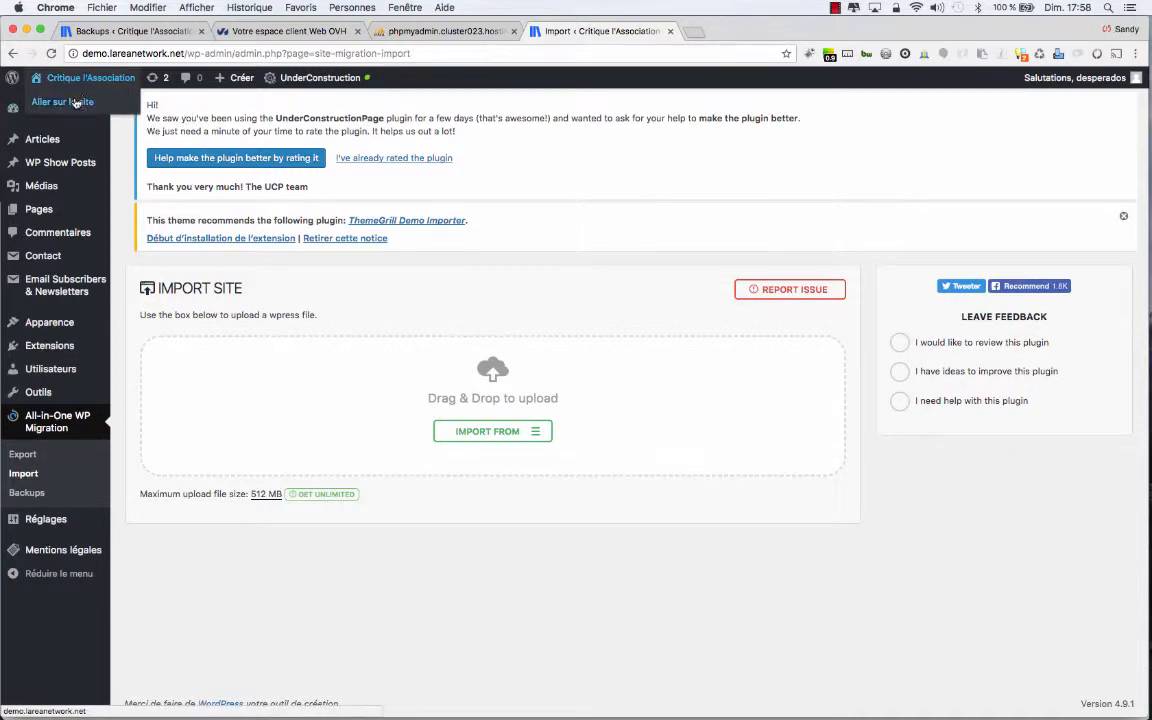
View the restored Critique l'Association home page in a new tab, then open UnderConstruction Settings.
super+click(66, 94)
click(745, 32)
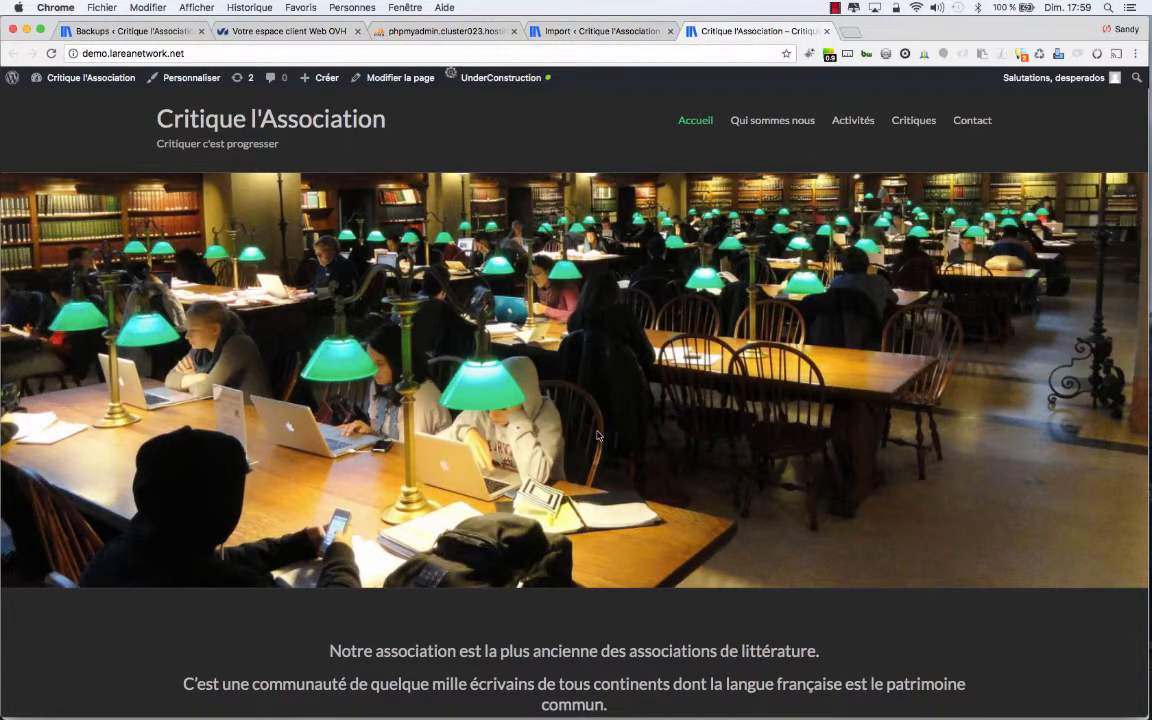
scroll(598, 436, down, 15)
scroll(597, 432, up, 15)
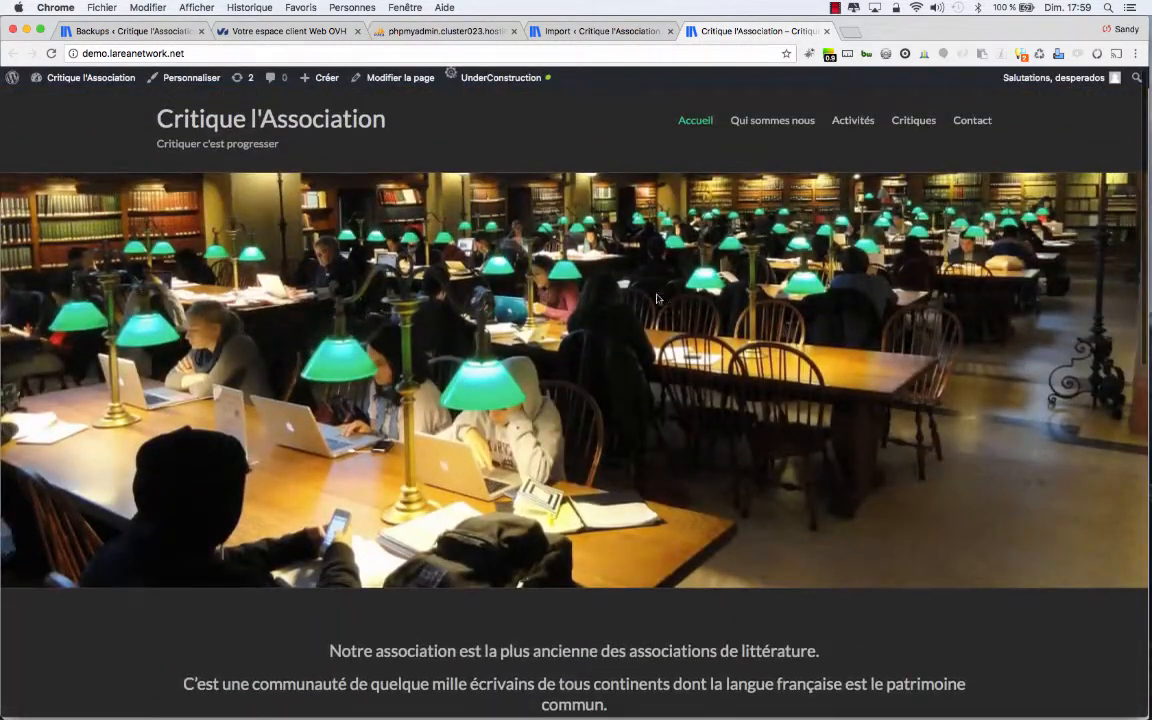
mouse_move(500, 78)
click(475, 116)
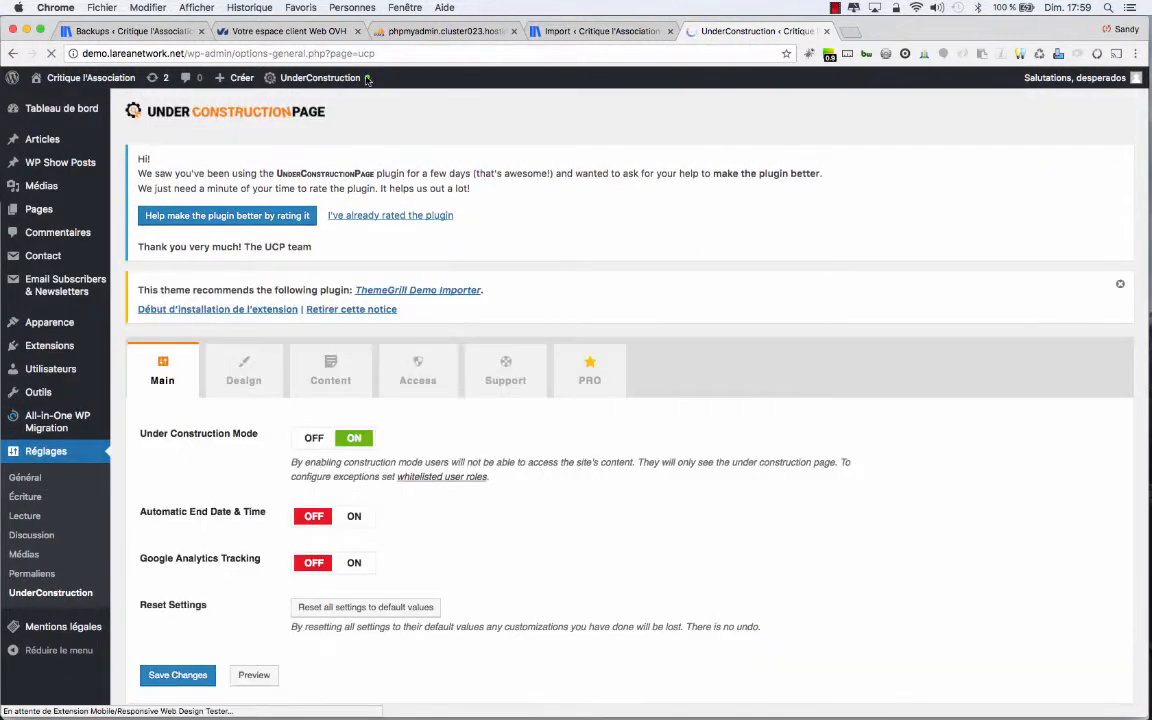
Switch Under Construction Mode to OFF from the admin bar and open a new browser tab.
mouse_move(320, 78)
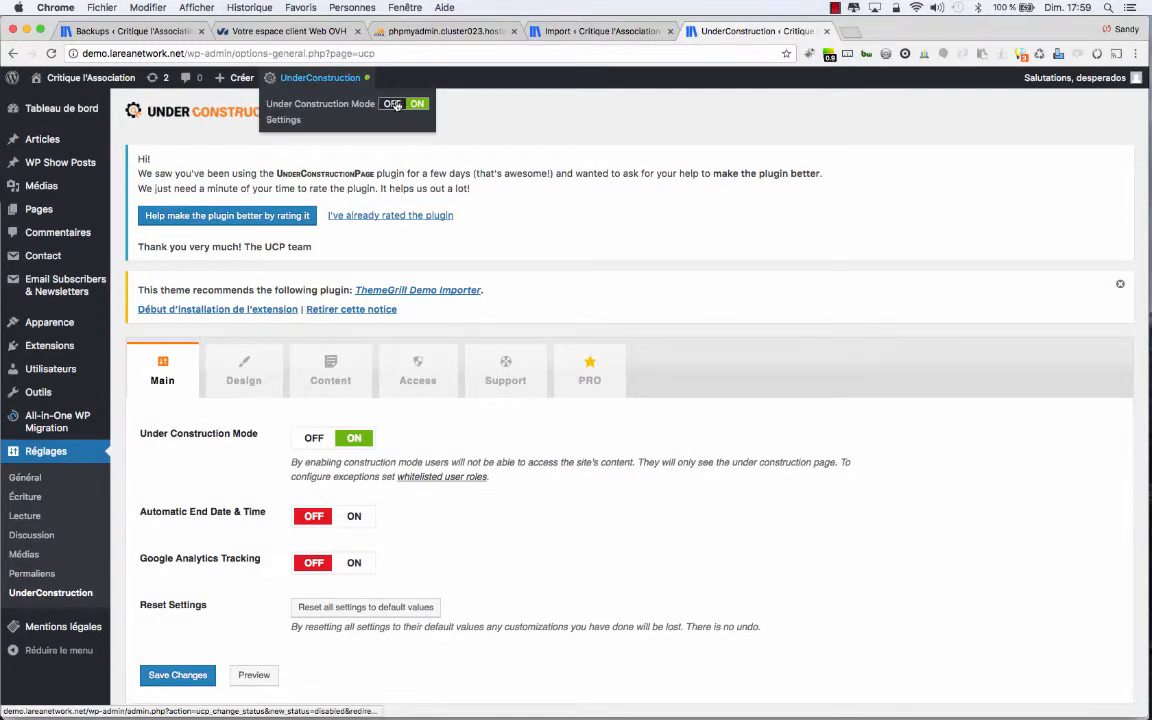
click(394, 104)
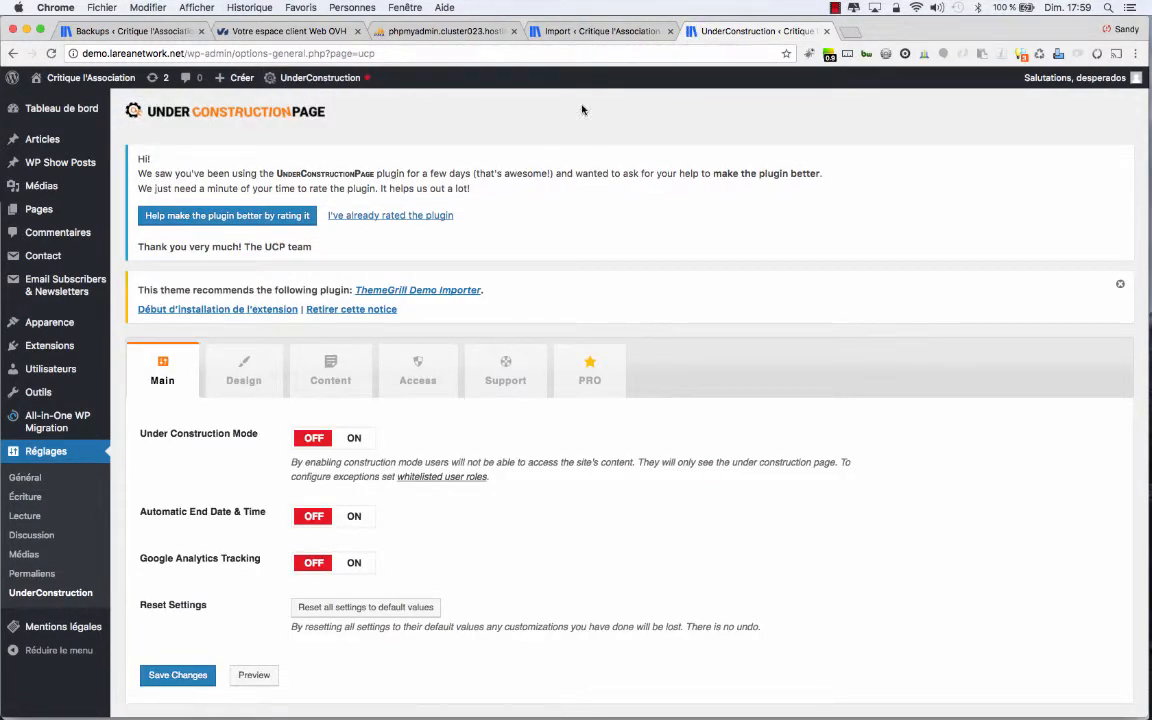
key(super+t)
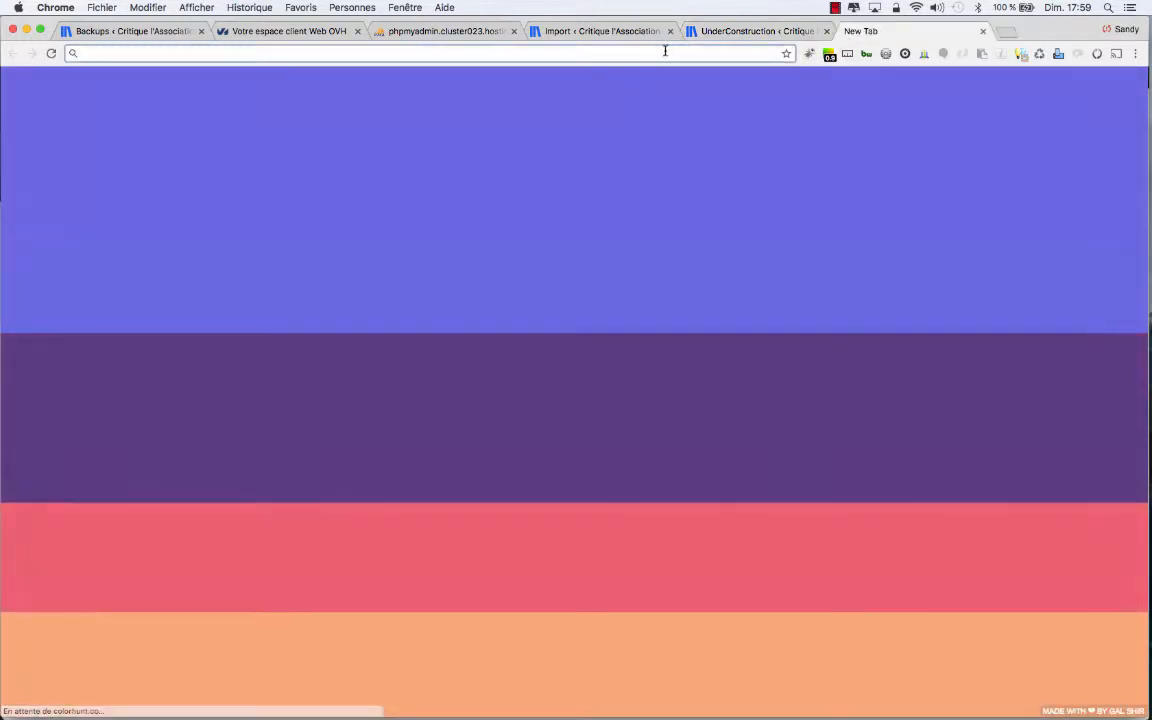
Load the demo.lareanetwork.net home page in the new tab.
text(demo)
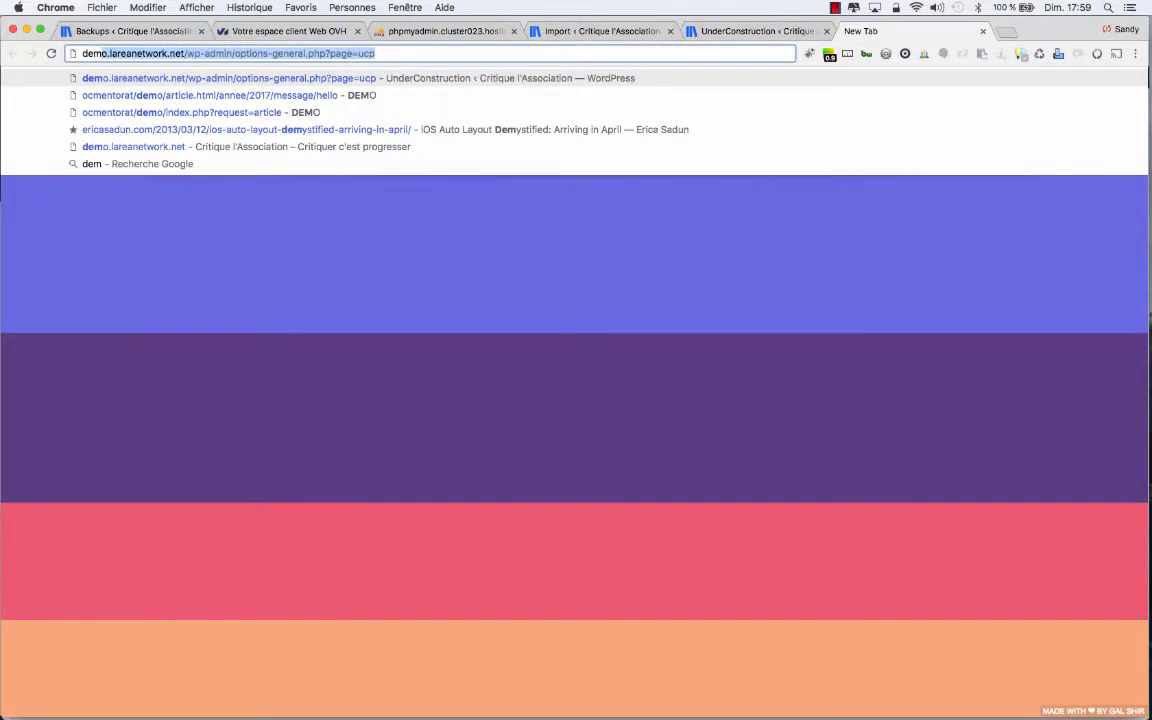
key(BackSpace)
text(.lare)
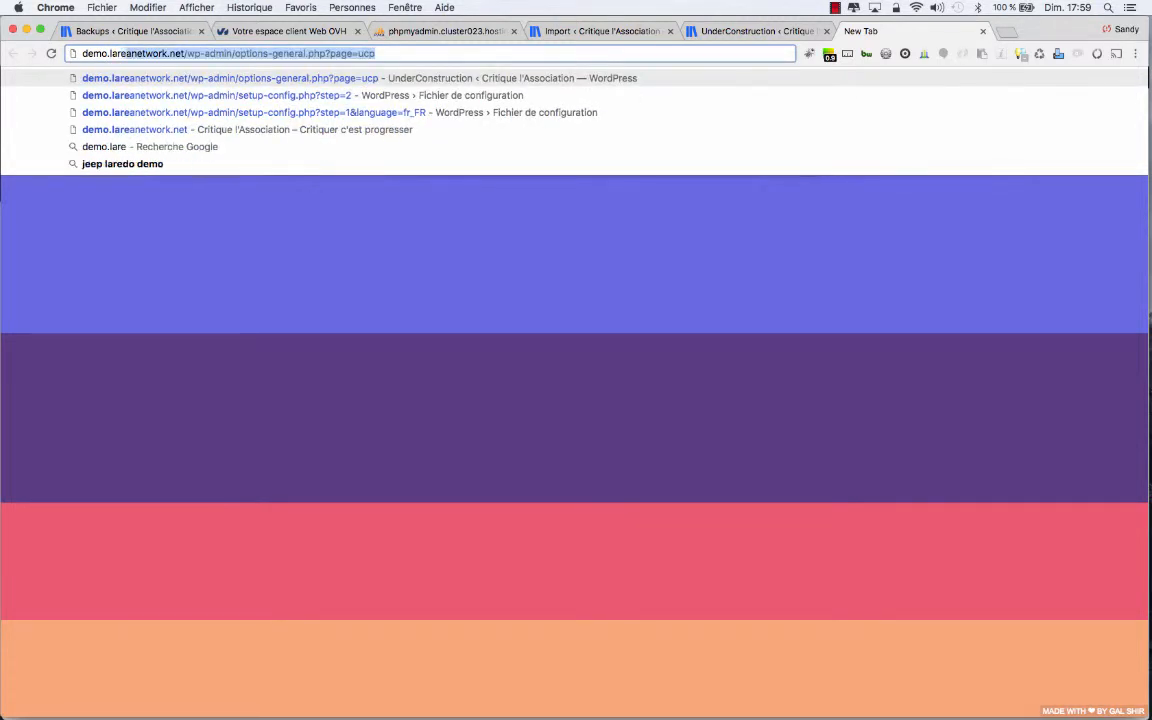
key(Right)
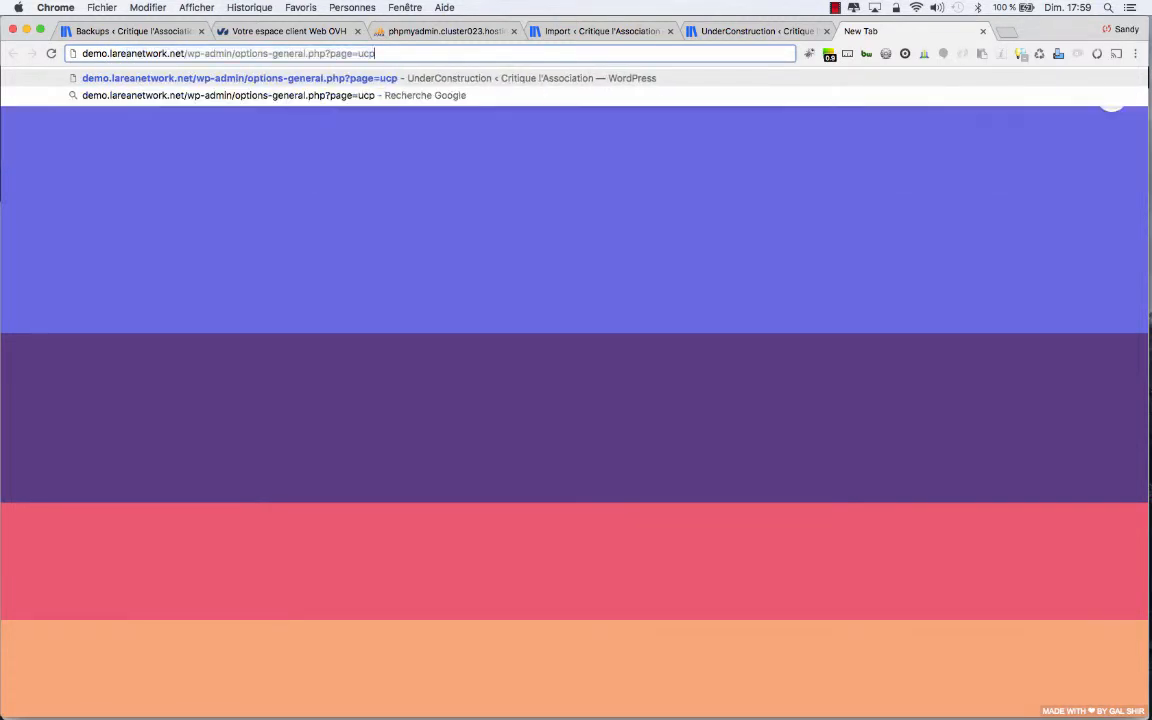
drag(187, 52, 414, 45)
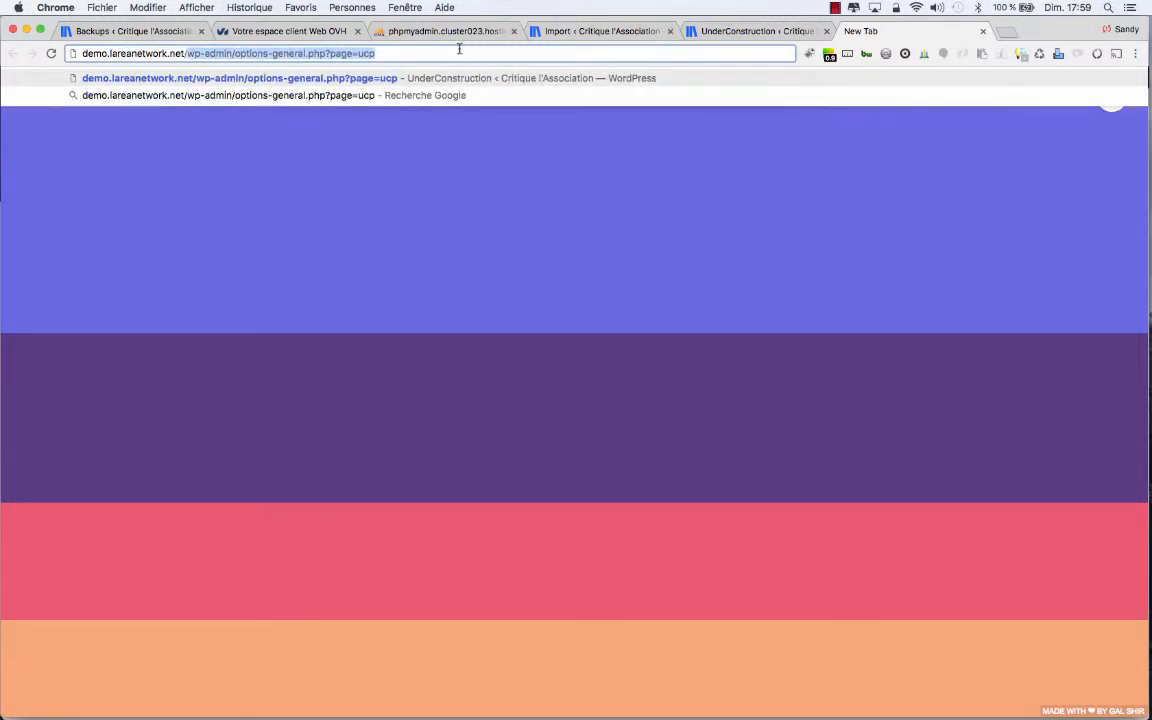
key(BackSpace)
key(Return)
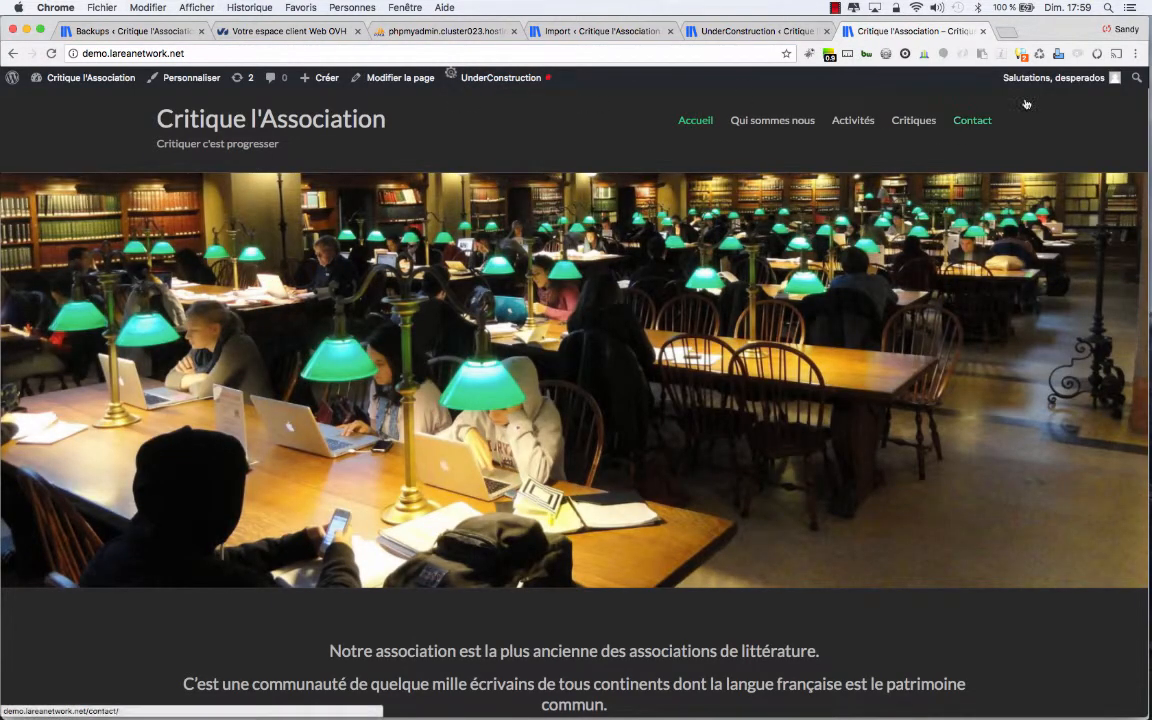
Log out with Se déconnecter and reload the home page as a visitor.
mouse_move(1110, 80)
click(1046, 146)
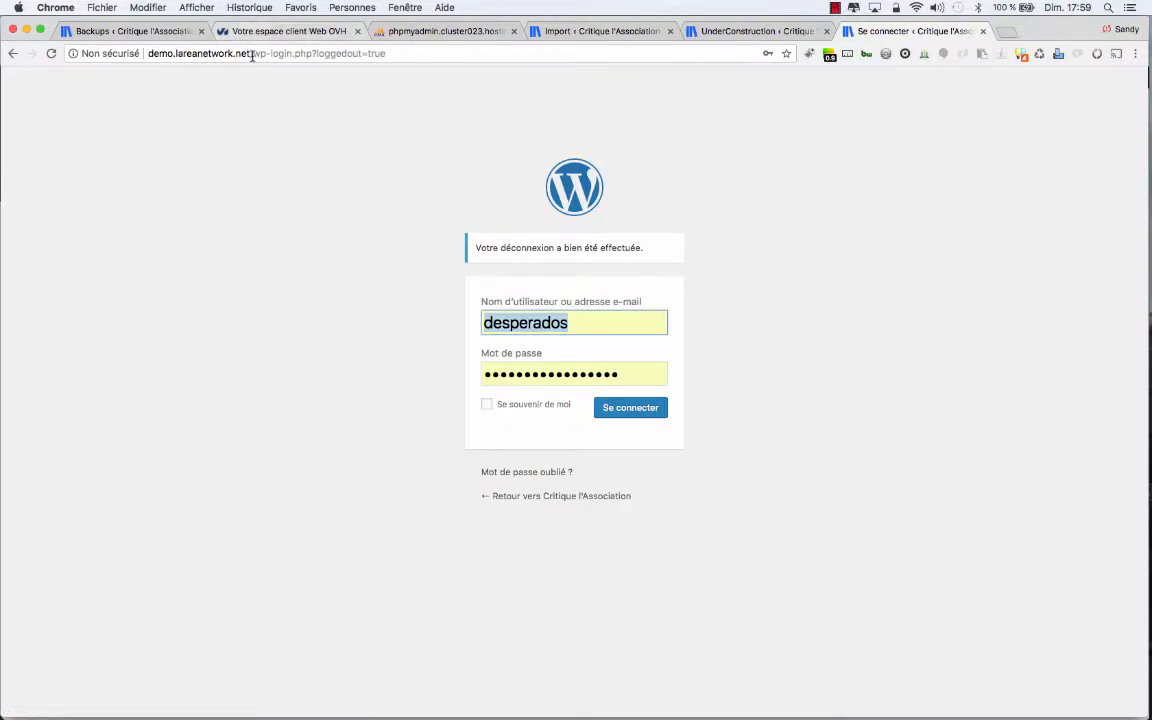
drag(252, 53, 406, 56)
key(BackSpace)
key(Return)
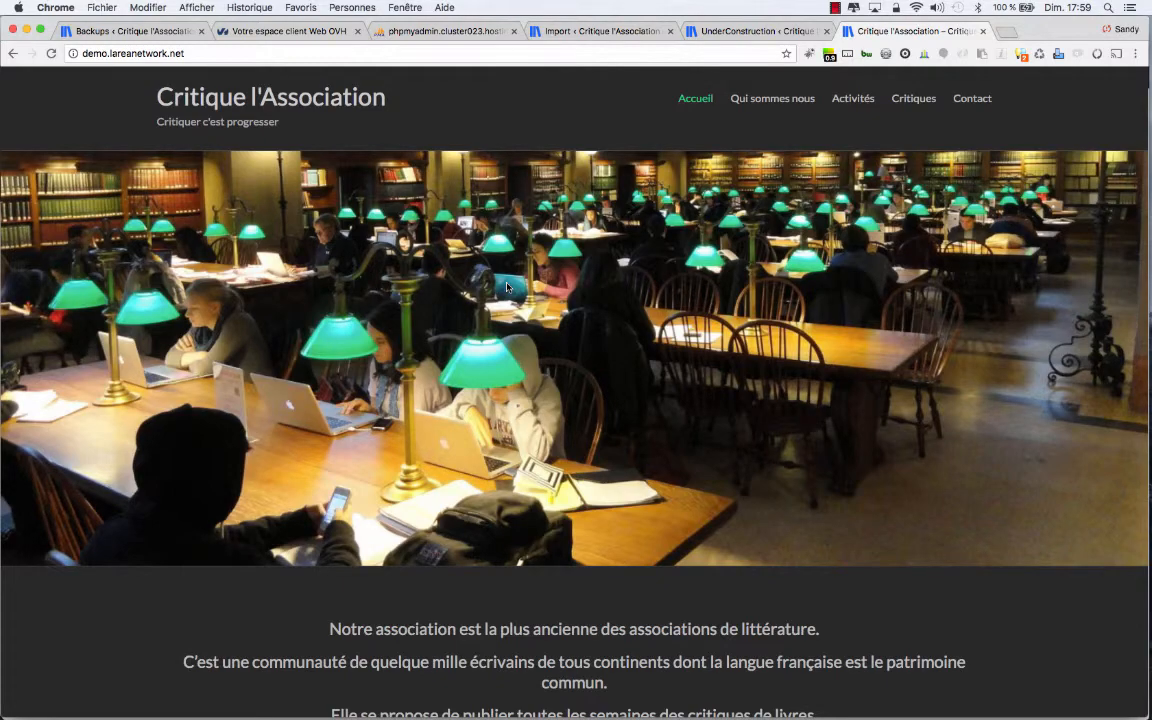
scroll(507, 287, down, 10)
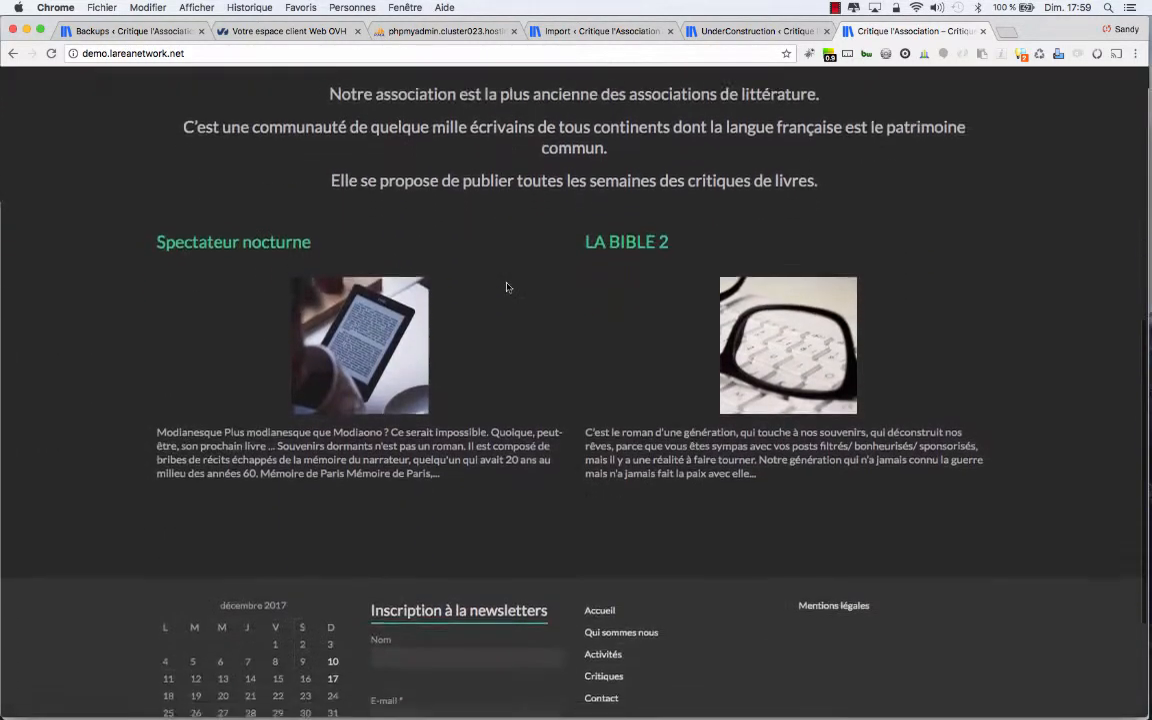